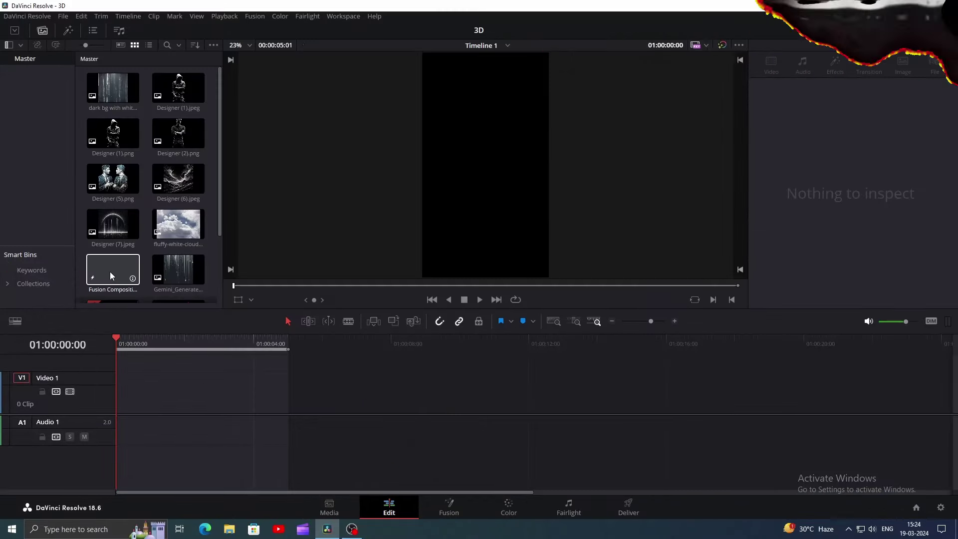
Step: Place the Fusion composition at the start of Video 1, then open it in Fusion with a new Background node feeding MediaOut1
mouse_move(110, 271)
mouse_down()
mouse_move(142, 325)
mouse_move(159, 391)
mouse_move(176, 393)
mouse_up()
click(430, 507)
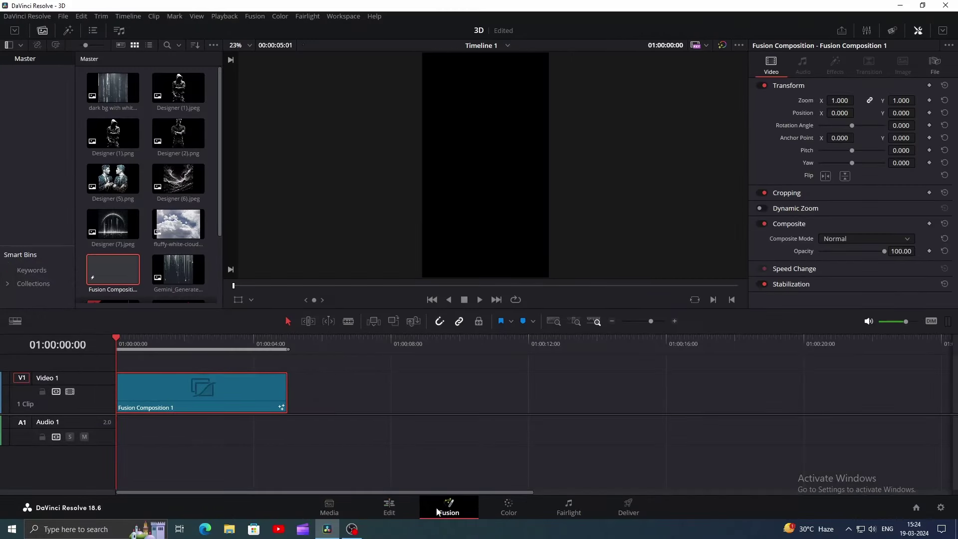
drag(197, 332, 203, 373)
drag(207, 422, 711, 413)
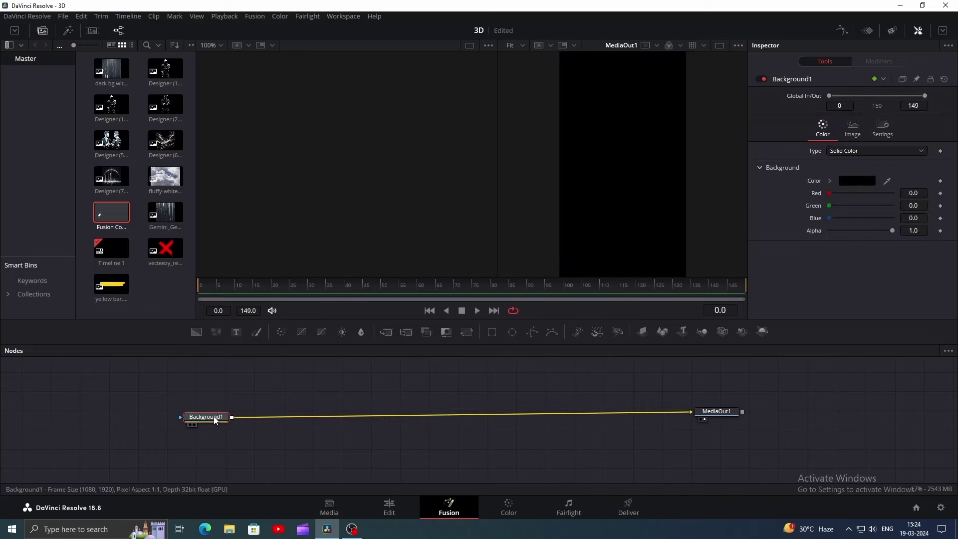
Step: Rename the Background node TRANSPARENT and set its alpha to 0
key(F2)
text(TRANSPARENT)
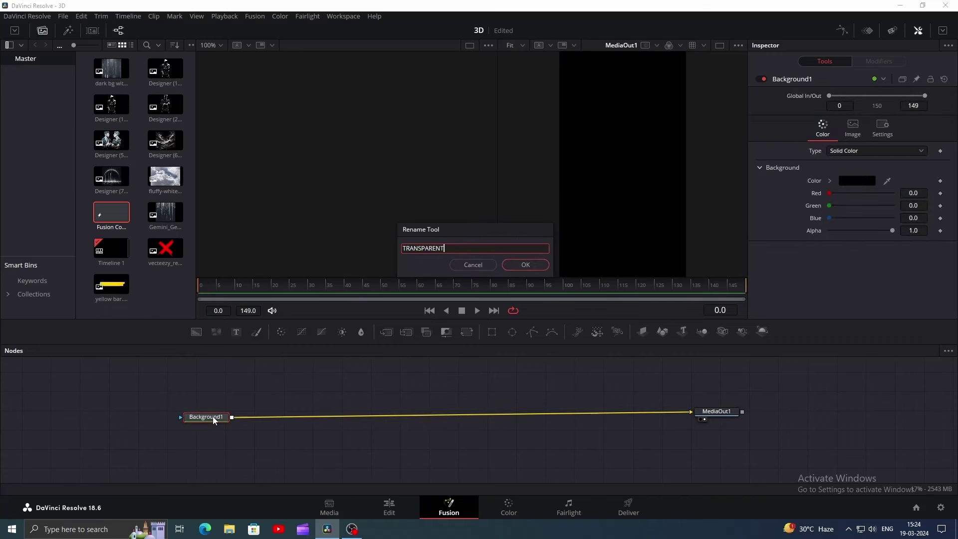
key(Return)
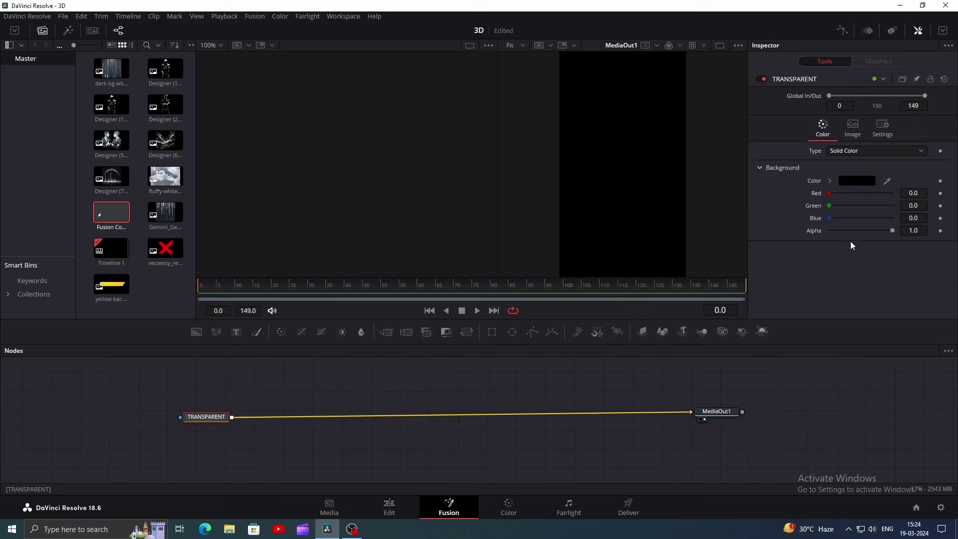
drag(893, 231, 785, 231)
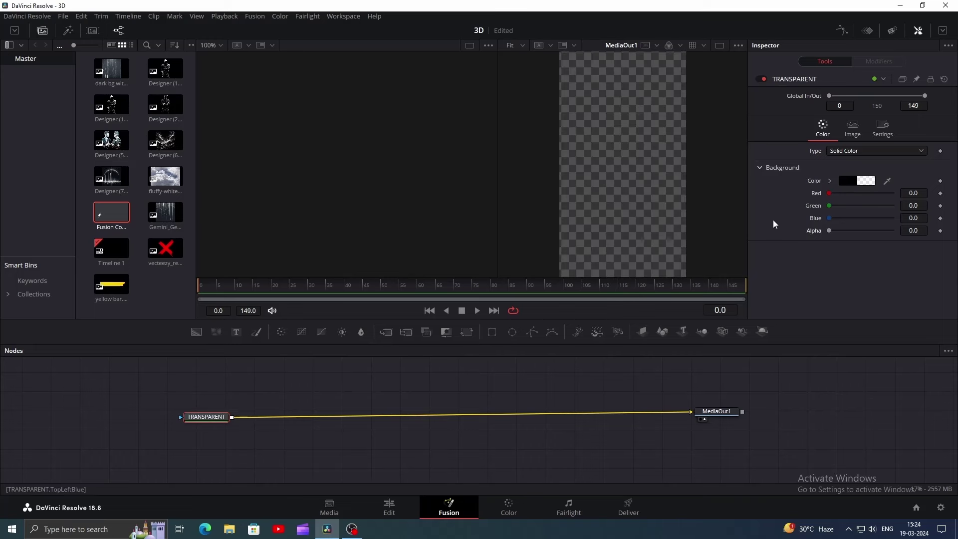
Step: Merge the "dark bg with white lines" image over TRANSPARENT and rename its media node BG
drag(112, 69, 231, 418)
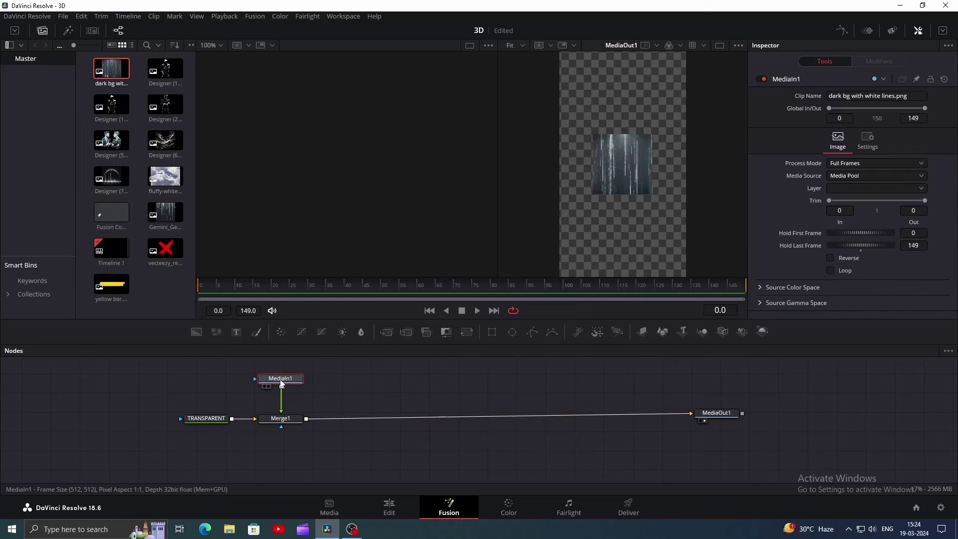
key(F2)
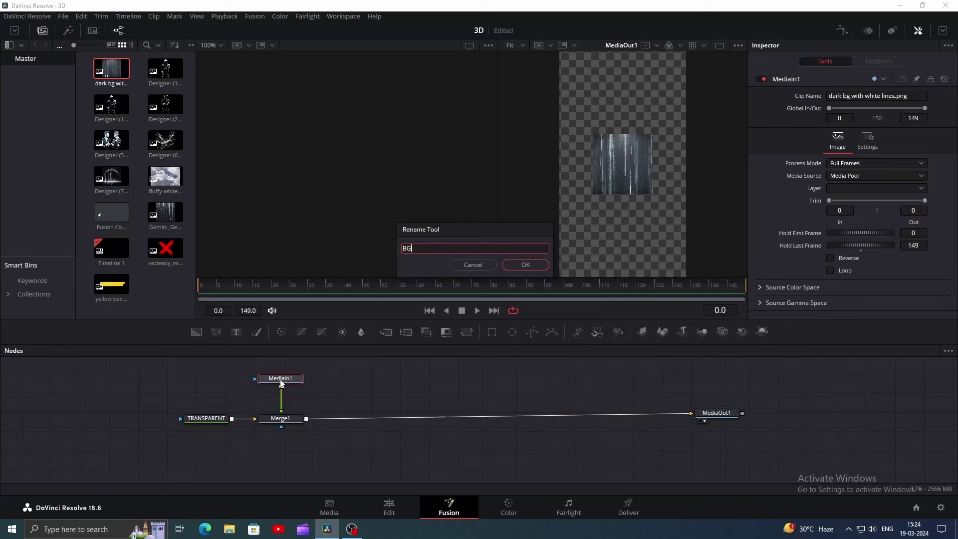
key(Return)
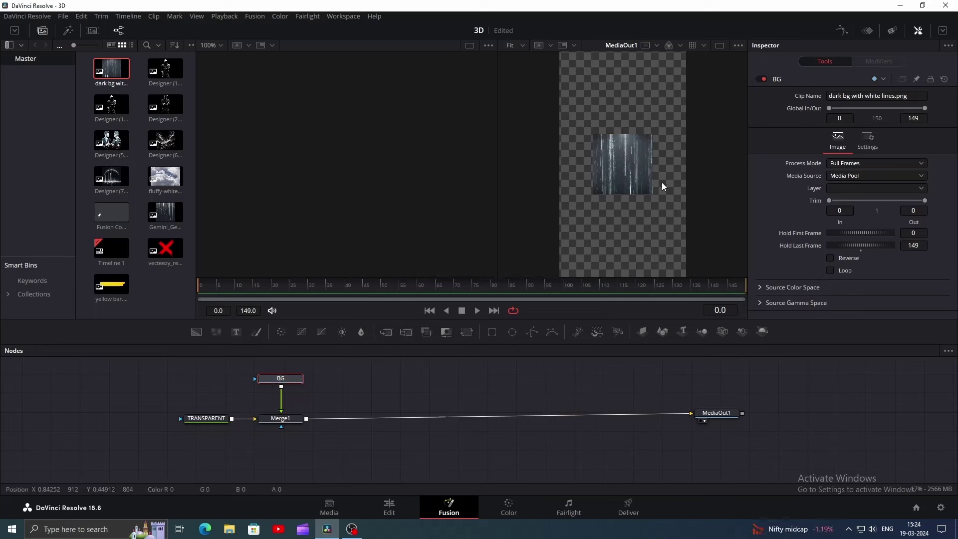
Step: Set the edges of Merge1 to Mirror so the background image fills the frame
click(292, 419)
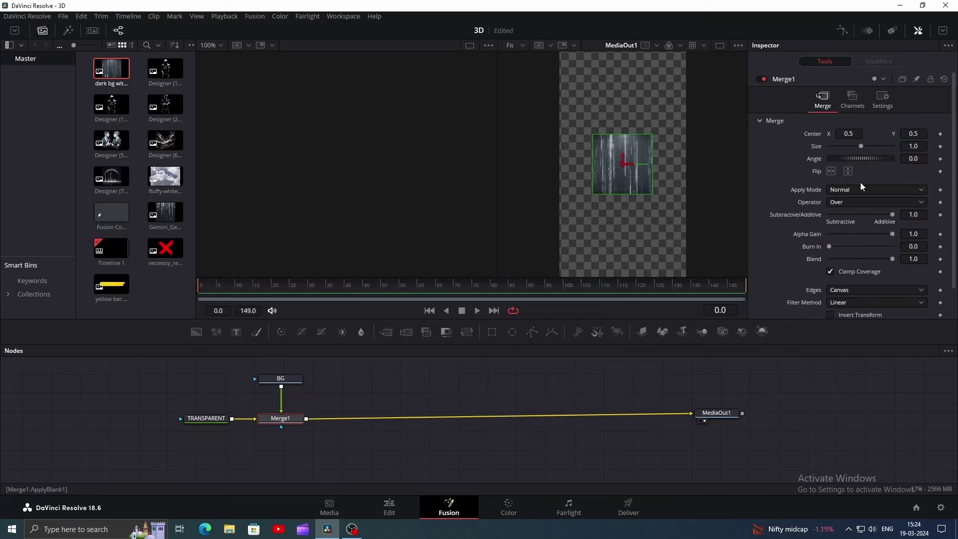
click(859, 291)
click(852, 340)
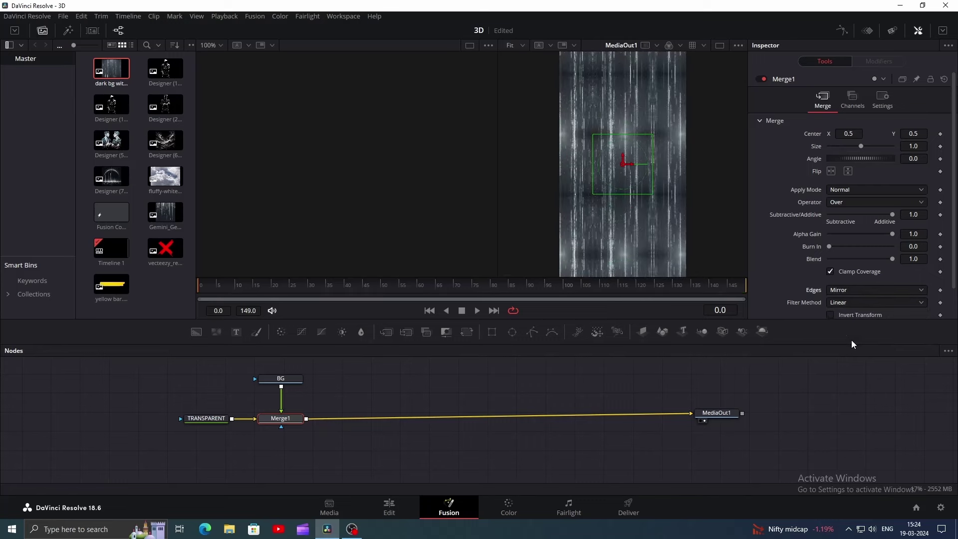
Step: Insert a Brightness/Contrast node after BG and lower its gain to 0.14
click(294, 382)
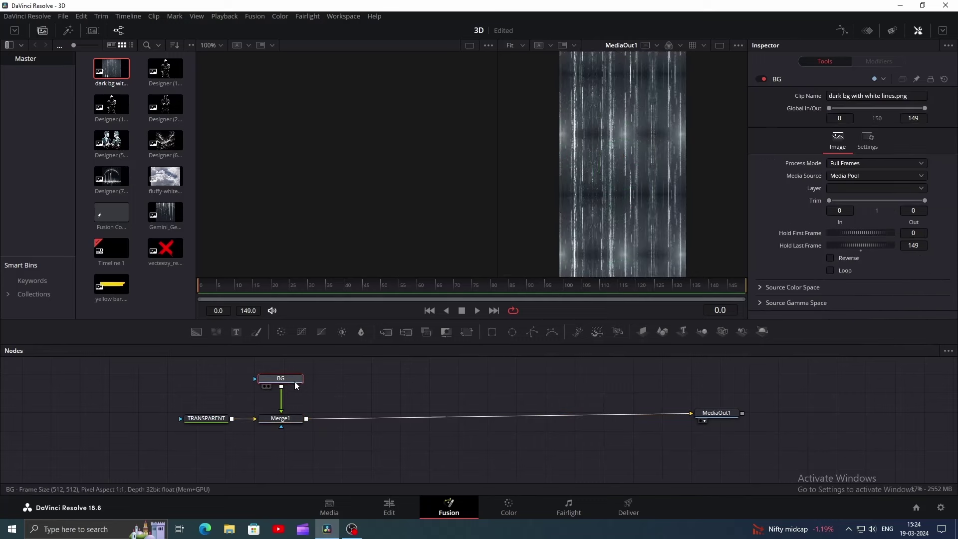
click(342, 332)
drag(859, 134, 835, 136)
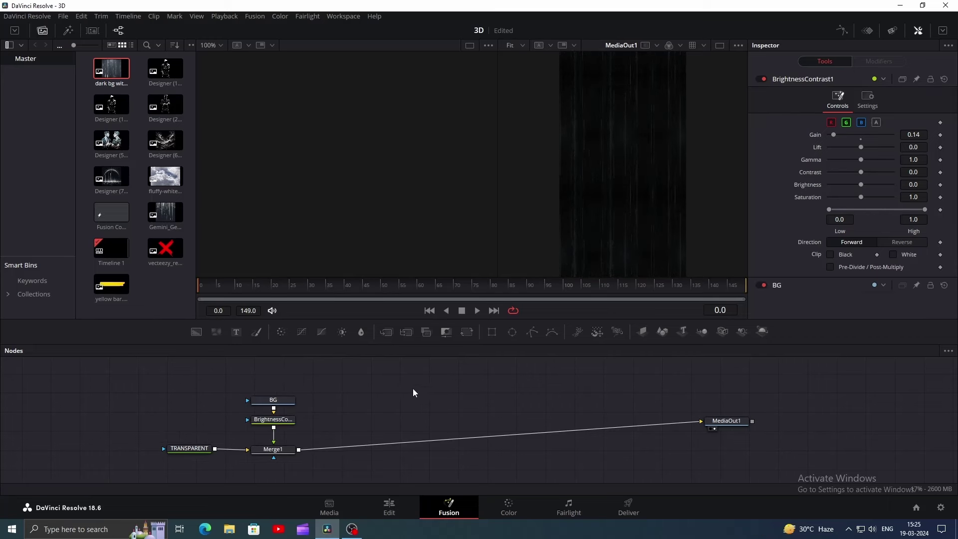
Step: Disconnect Merge1 from MediaOut1 and attach an Image Plane 3D node to the output of Merge1
drag(699, 422, 628, 421)
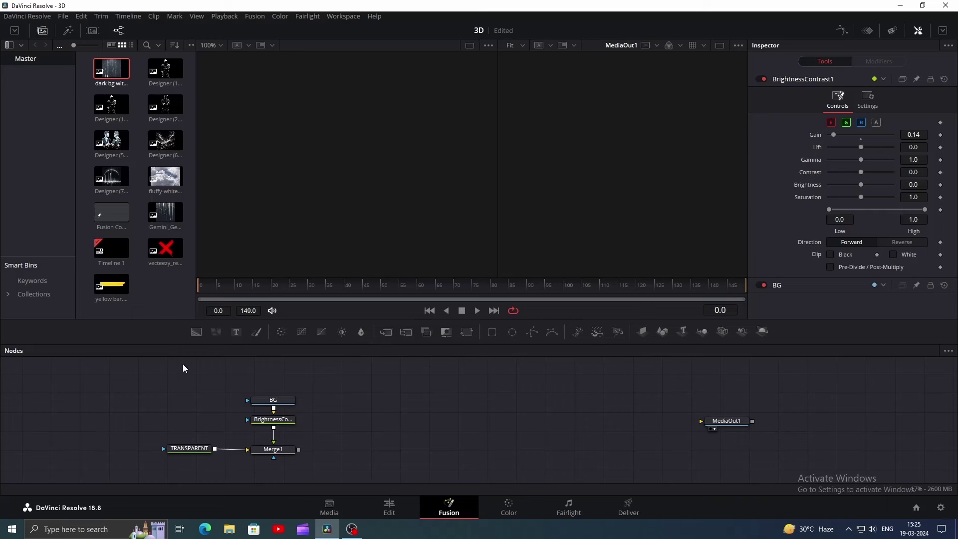
click(643, 331)
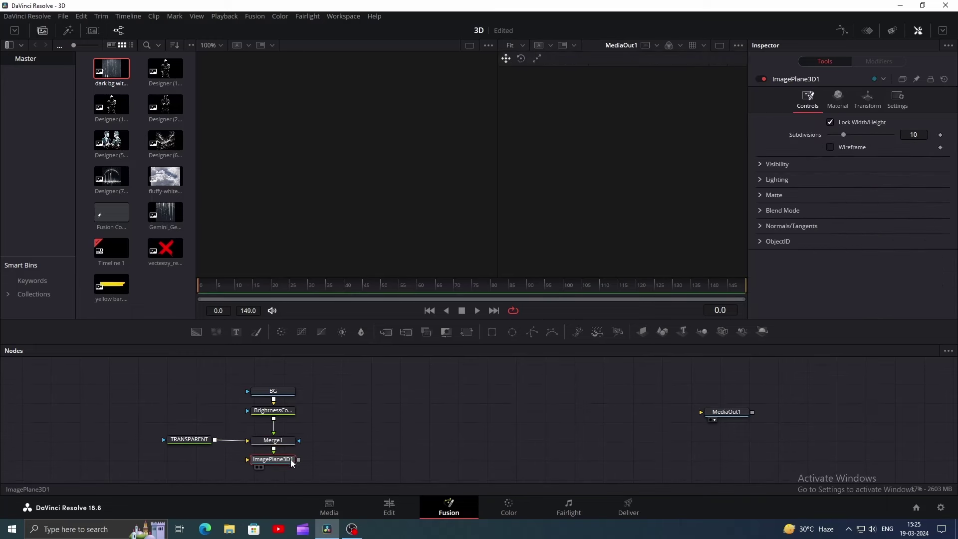
drag(292, 463, 375, 445)
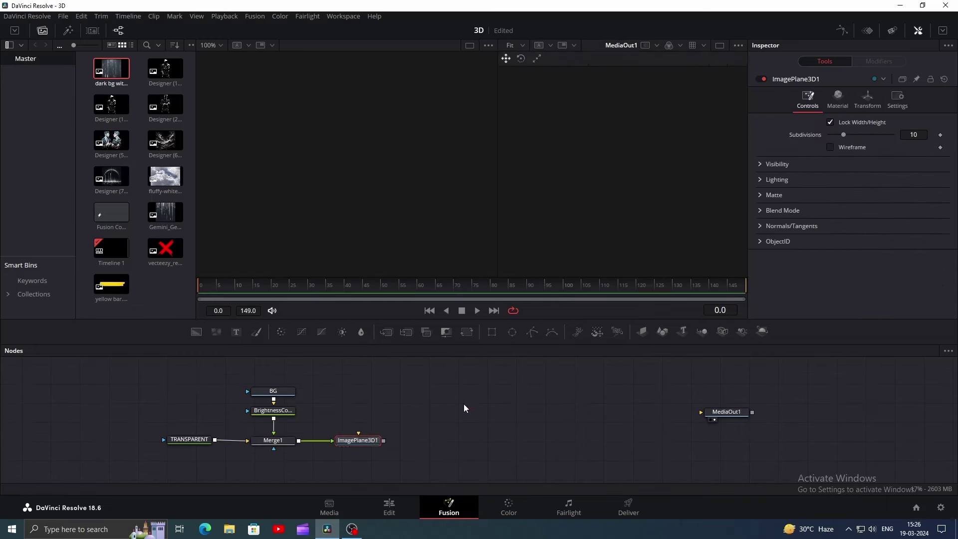
Step: Chain two Merge 3D nodes and a Renderer 3D after the image plane, and connect the renderer to MediaOut1
click(701, 332)
click(704, 333)
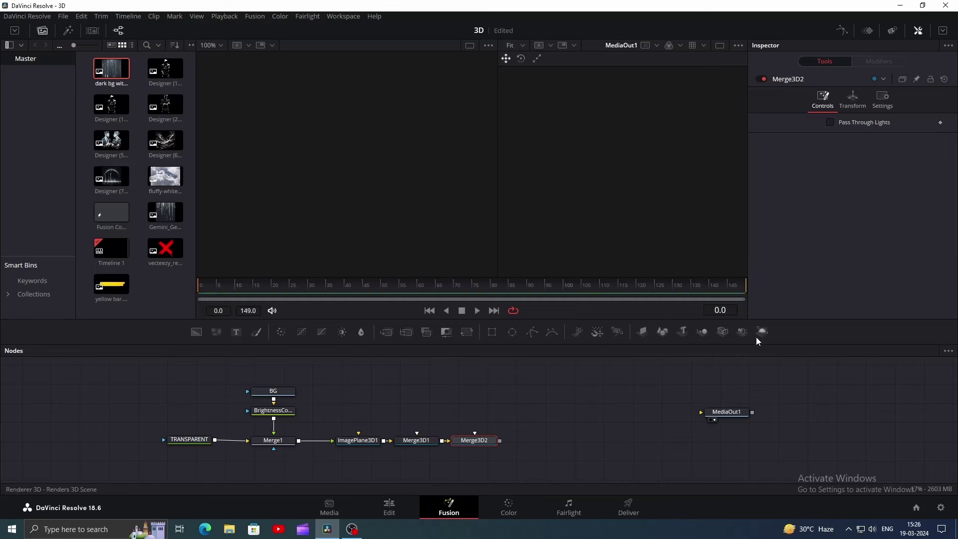
click(759, 333)
drag(558, 441, 768, 427)
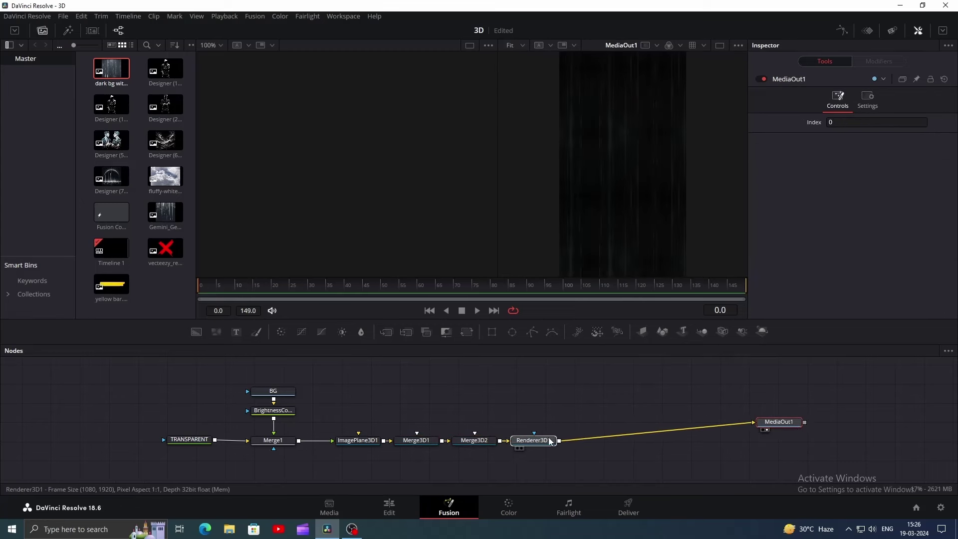
drag(538, 443, 631, 436)
drag(766, 424, 771, 428)
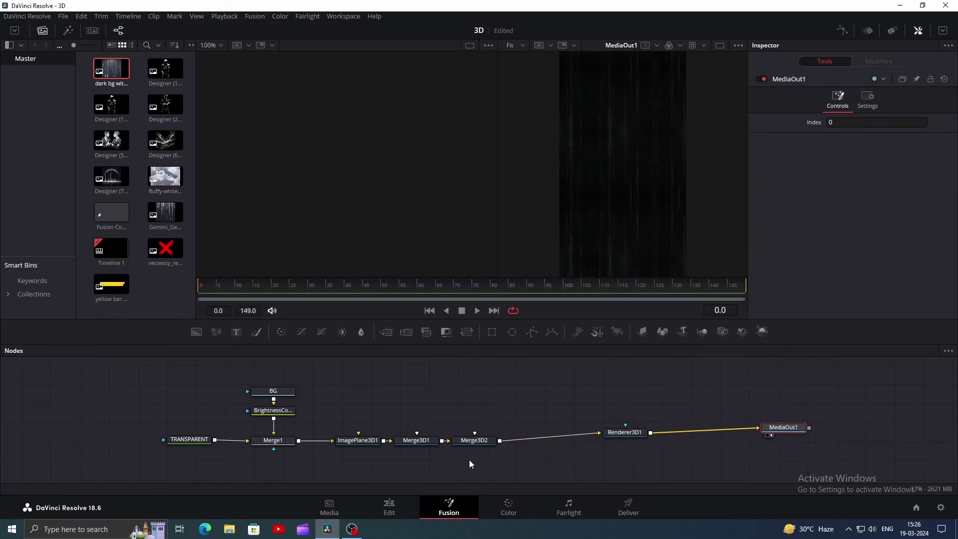
Step: Rename the second Merge 3D node MAIN_MERGE and the first one PARENT_1
drag(472, 442, 507, 442)
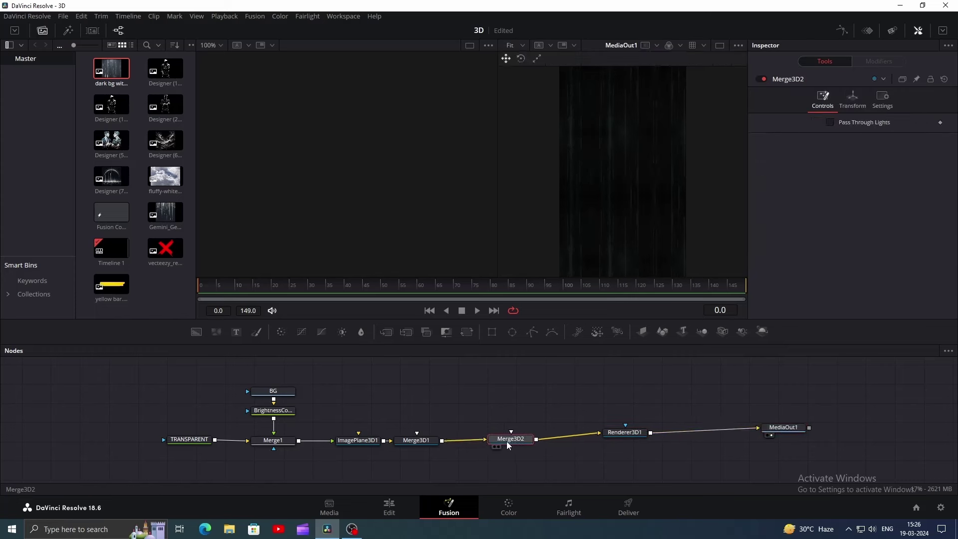
key(F2)
text(MAIN_MERGE)
key(Return)
click(428, 443)
key(F2)
text(PARENT)
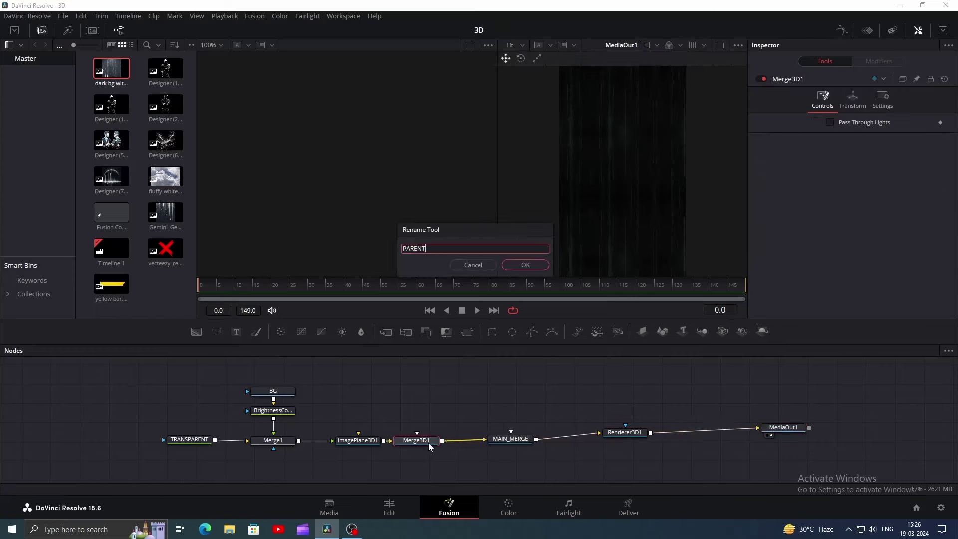
text(_1)
key(Return)
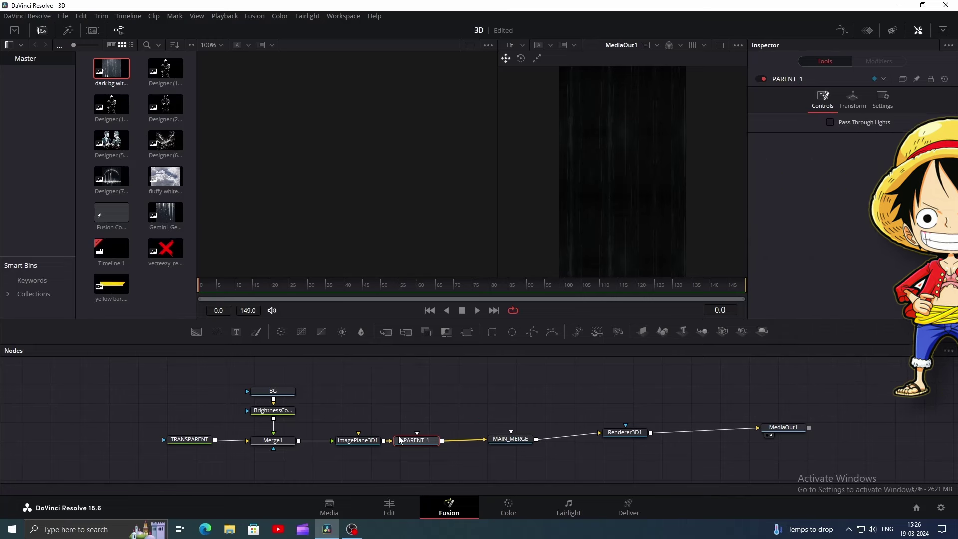
Step: Move the background node group below PARENT_1 and connect a new Text node to PARENT_1 through an Image Plane 3D
drag(186, 374, 427, 475)
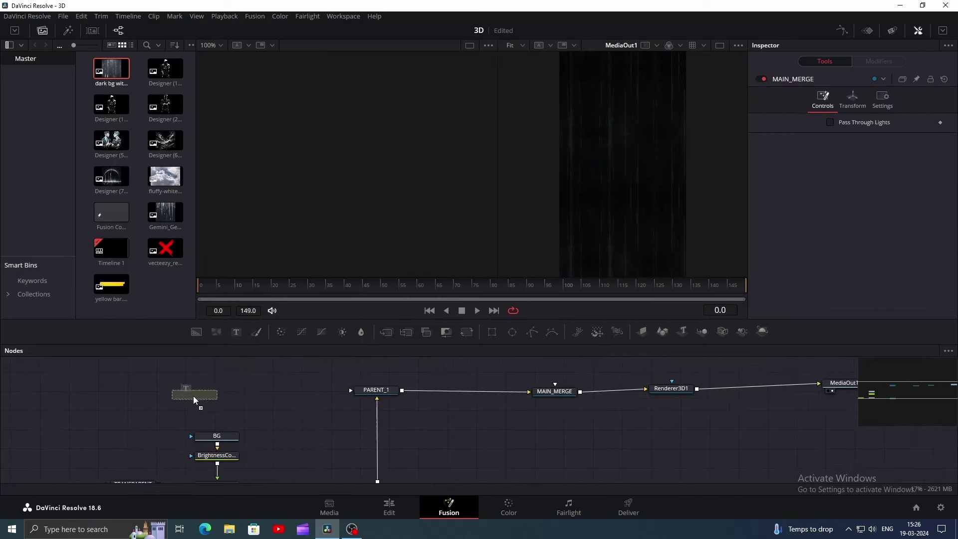
drag(194, 397, 176, 397)
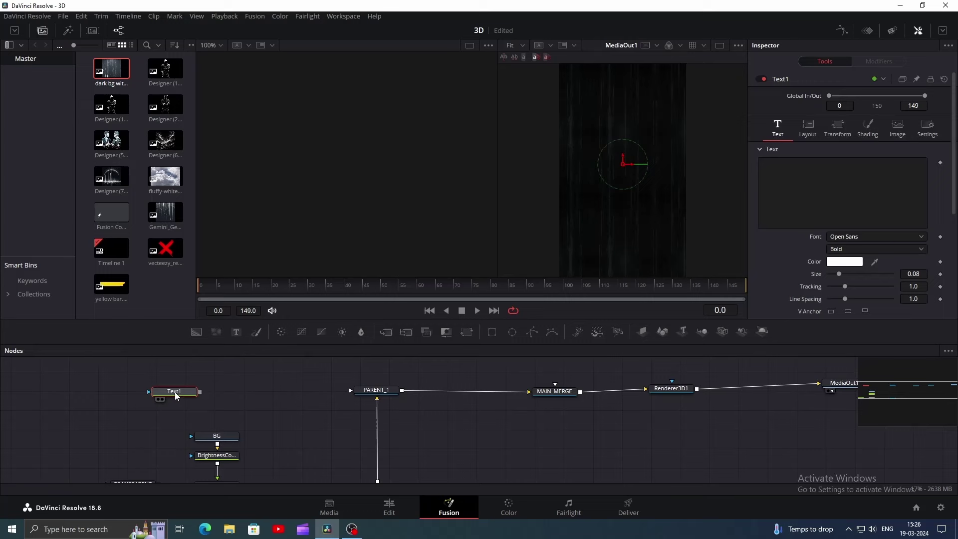
click(642, 332)
drag(258, 391, 351, 389)
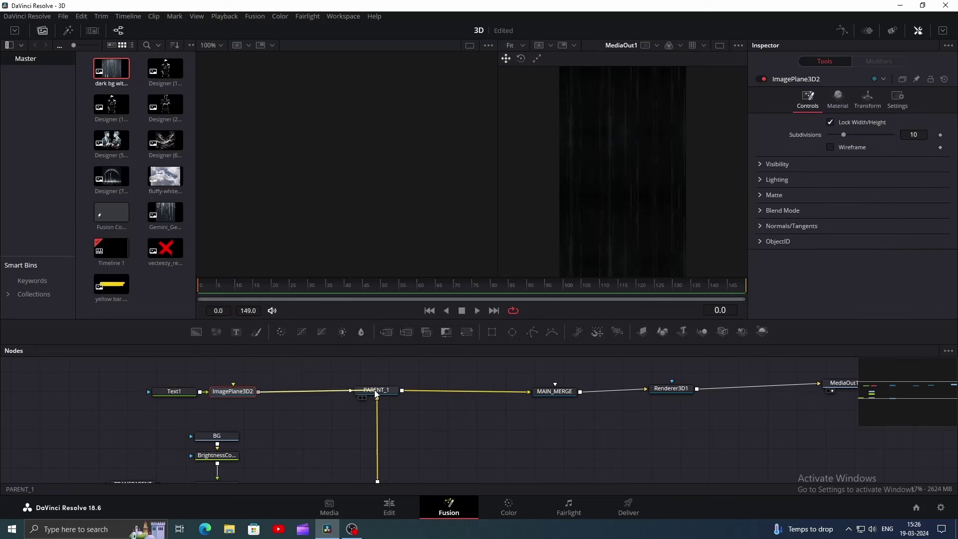
Step: Enter ATTENTION as the text of Text1 and set its font to Bebas Neue
drag(175, 392, 135, 392)
click(793, 195)
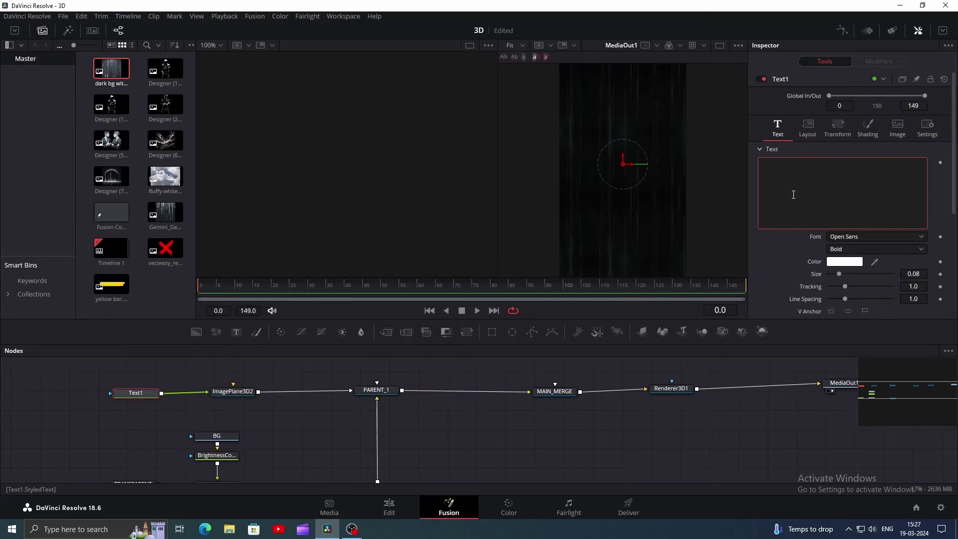
text(ATTENTION)
click(864, 237)
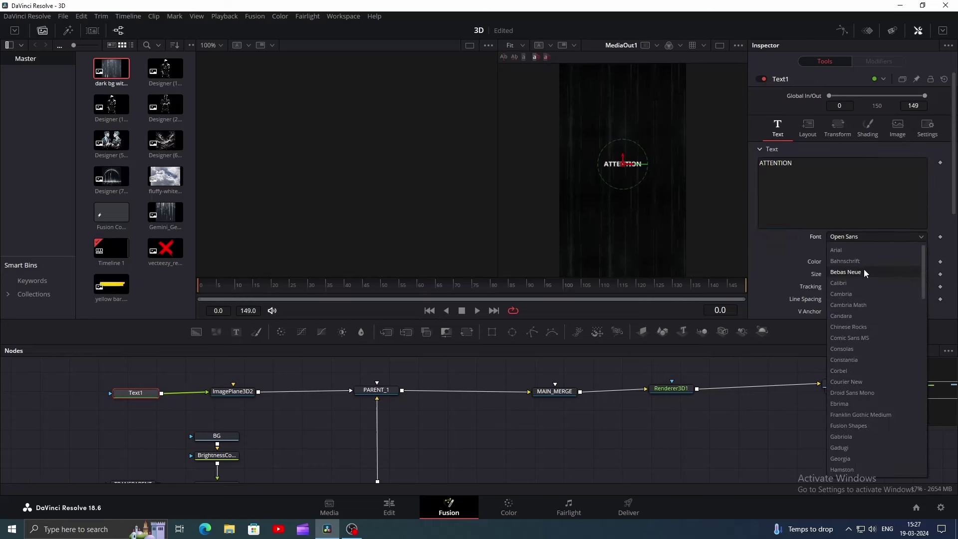
click(864, 269)
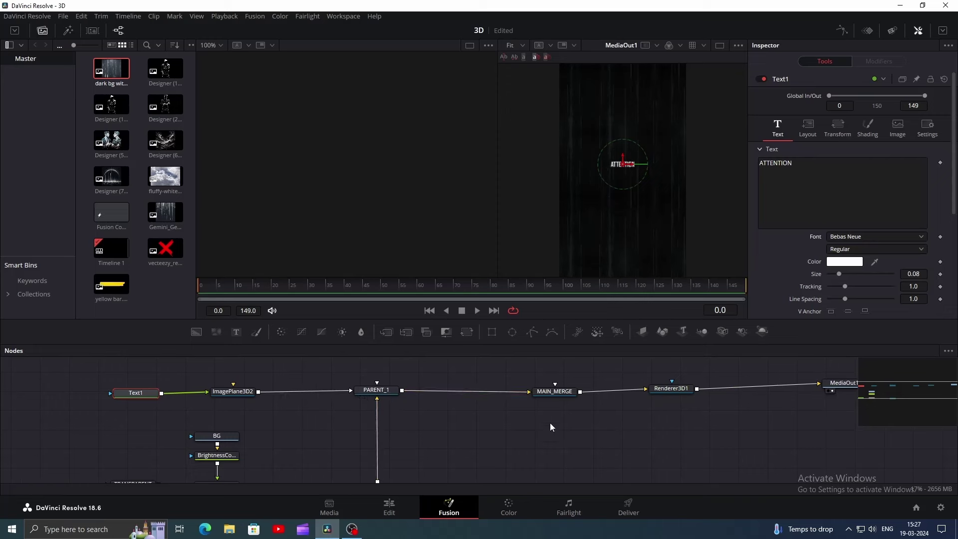
Step: Show MAIN_MERGE in the empty viewer and move the text's image plane forward, away from the background plane
drag(564, 391, 304, 197)
click(350, 203)
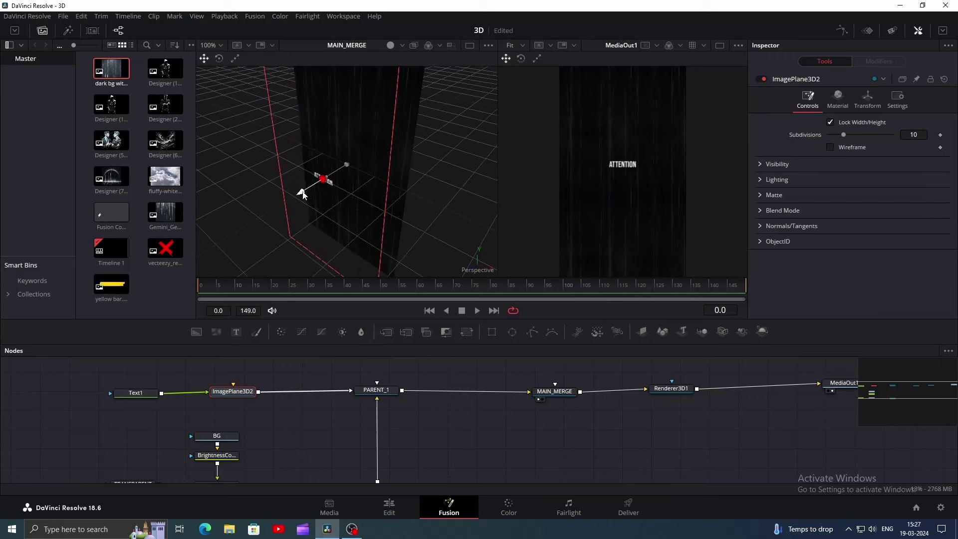
Step: Enlarge the ATTENTION text to a size of about 0.315 and colour it red
click(143, 398)
drag(841, 274, 867, 281)
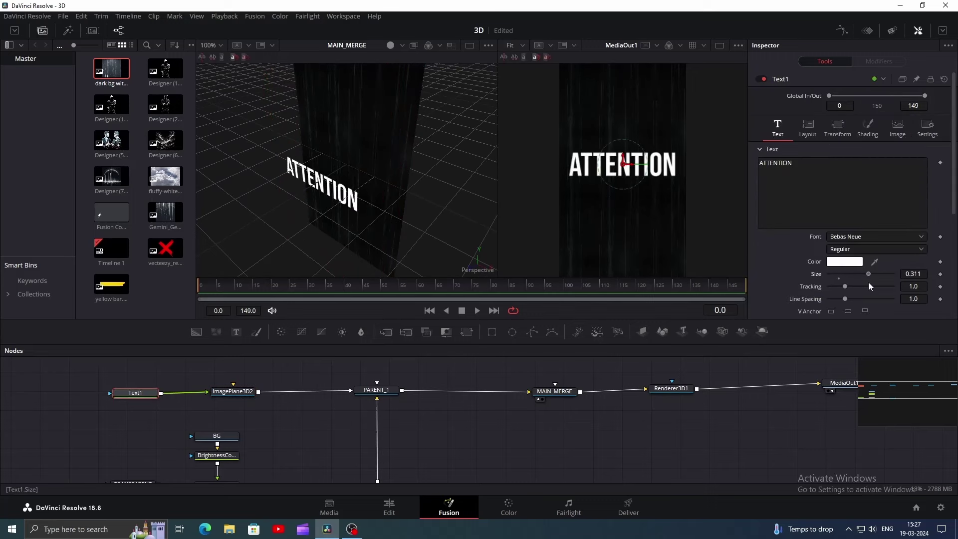
click(845, 261)
click(372, 197)
click(590, 355)
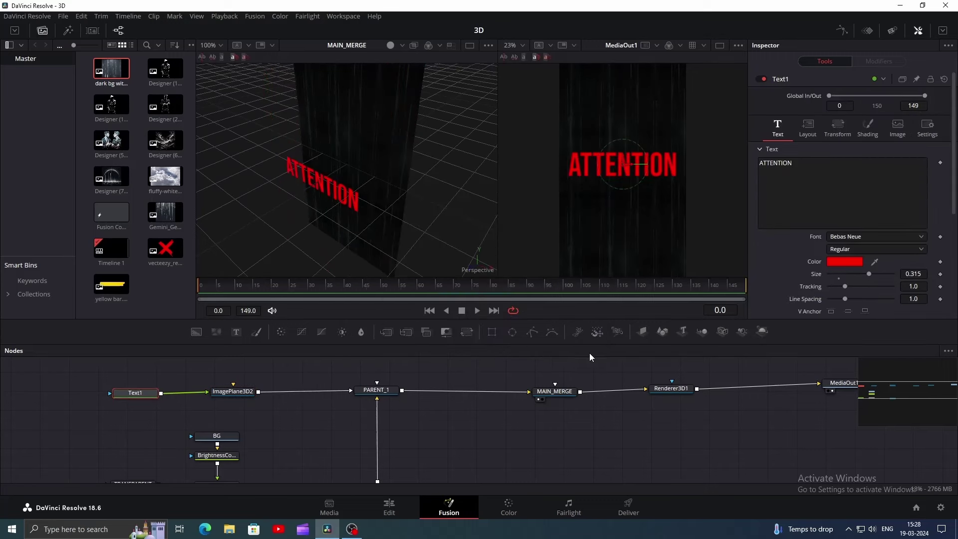
Step: Insert a Soft Glow node after Text1 with a glow size of 400 and a gain of about 0.9
key(shift+space)
text(SOFT)
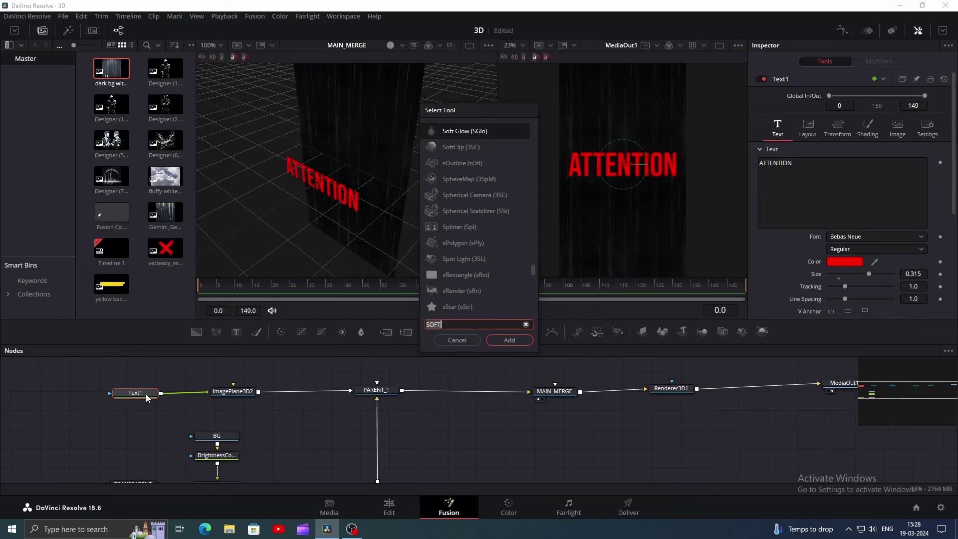
key(Return)
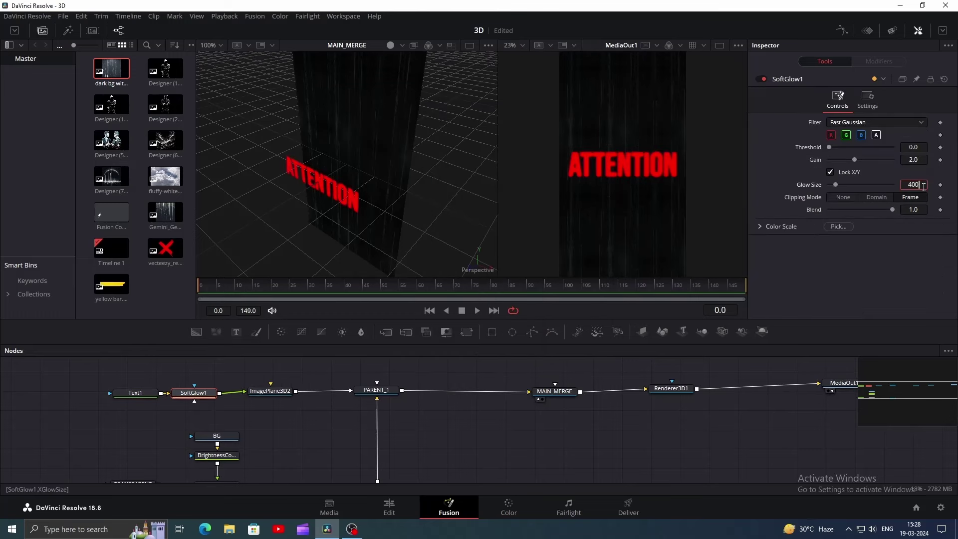
click(924, 187)
text(400)
key(Return)
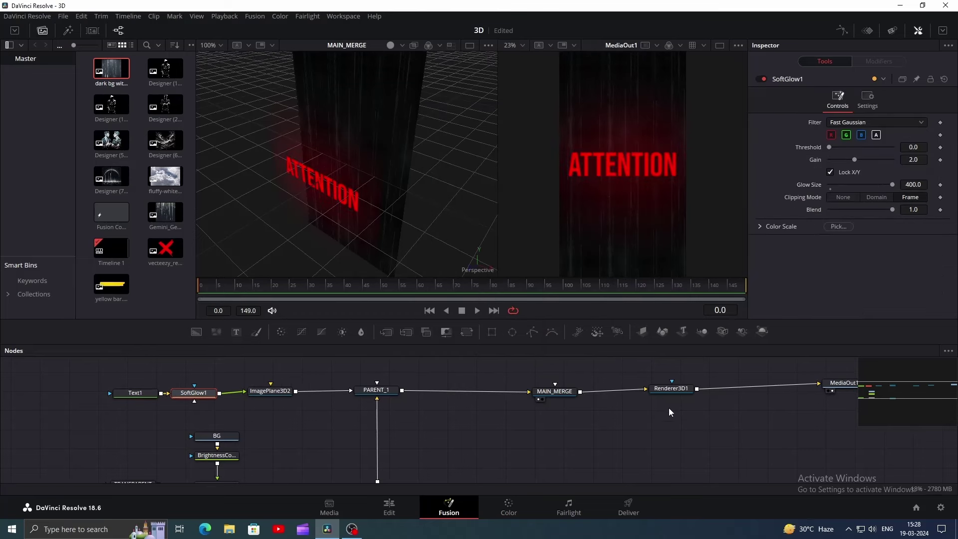
drag(854, 159, 841, 160)
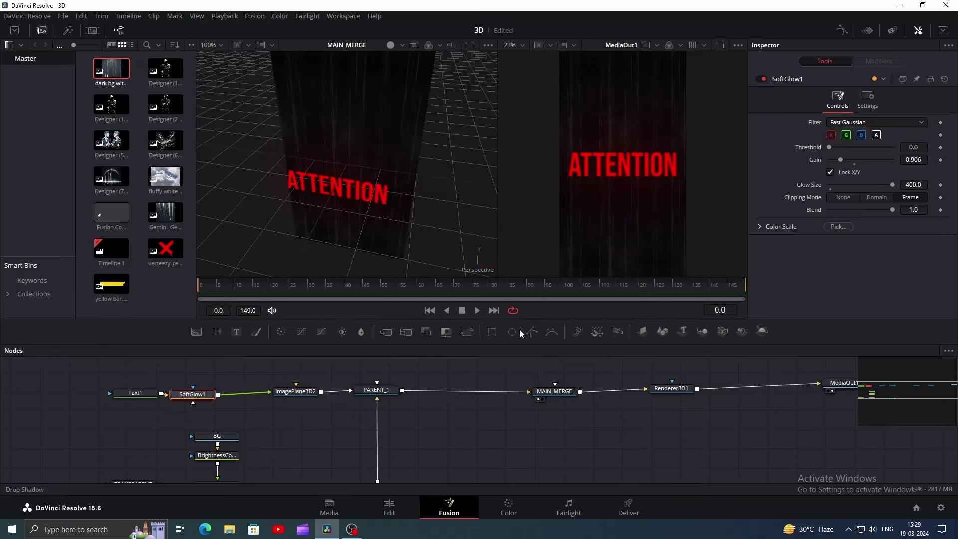
Step: Insert a Drop Shadow node with reduced blur after SoftGlow1, and raise the glow's gain to 1.85 and size to about 617
key(Return)
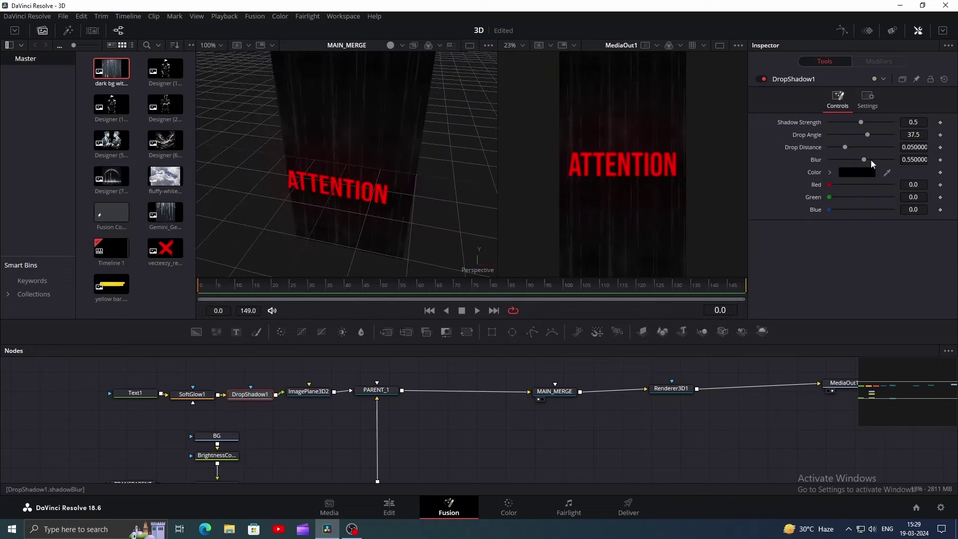
drag(866, 159, 818, 162)
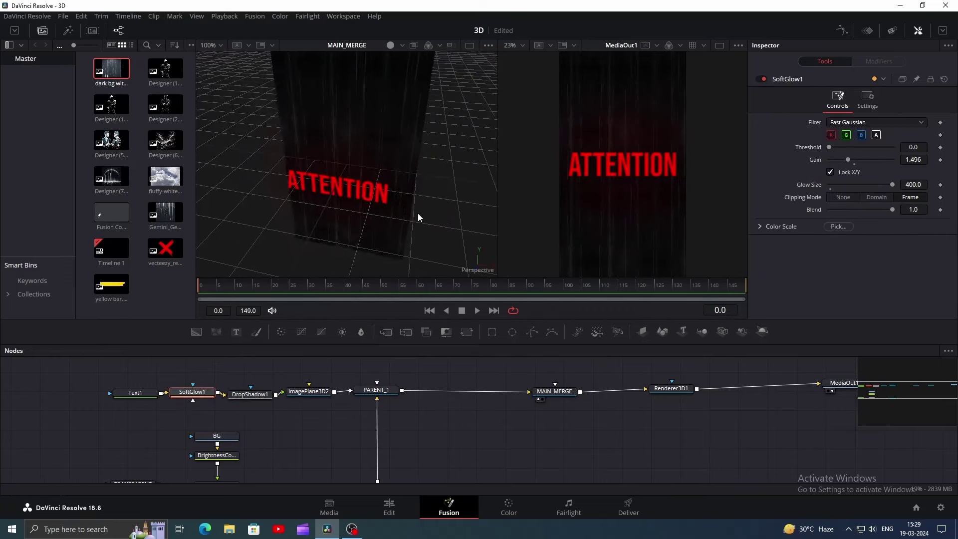
drag(418, 214, 473, 131)
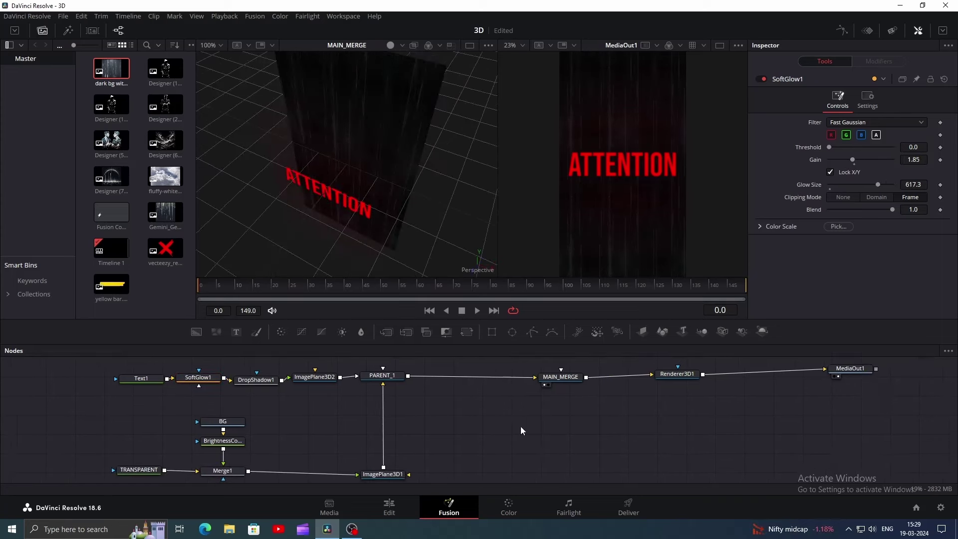
Step: Add a pEmitter feeding a pRender node and connect the particle output to PARENT_1
drag(579, 333, 276, 416)
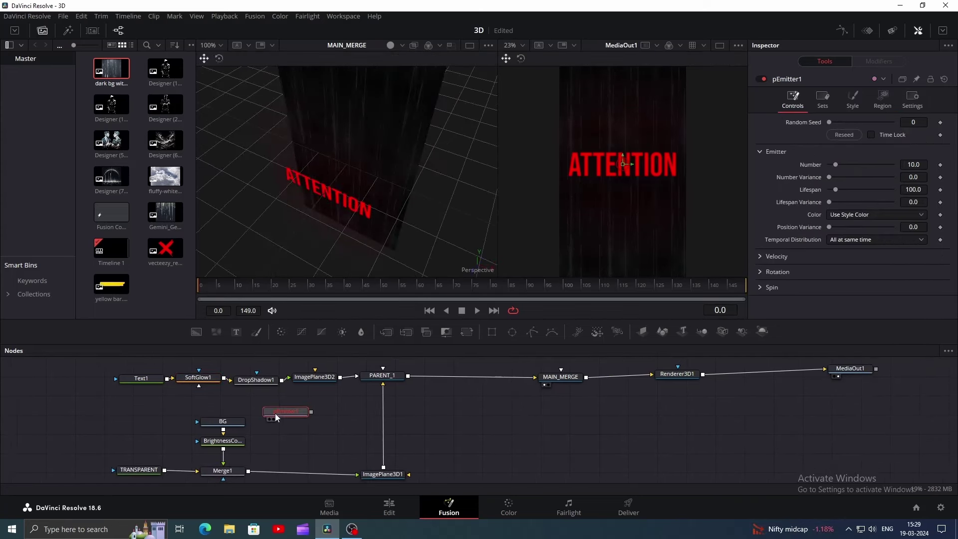
click(623, 333)
drag(324, 449, 379, 376)
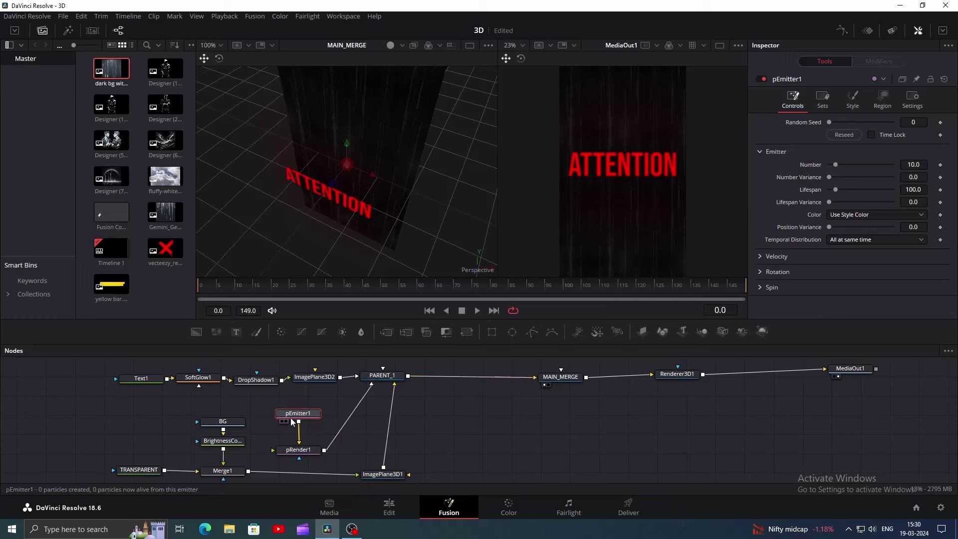
Step: Enlarge the pEmitter's spherical region to a size of about 2.33 so it surrounds the image planes
click(882, 99)
click(913, 146)
text(0.1)
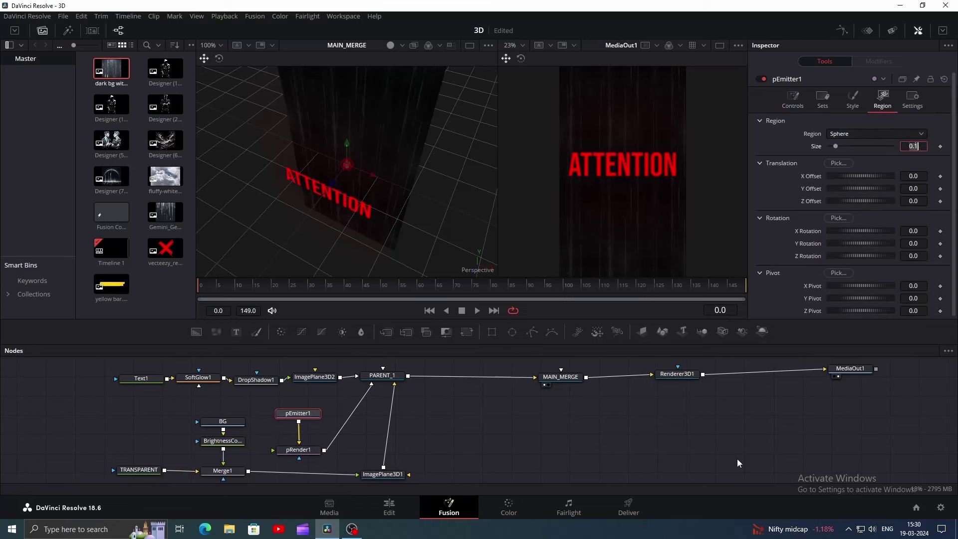
key(BackSpace)
key(BackSpace)
key(BackSpace)
text(4)
key(Return)
scroll(441, 170, down, 3)
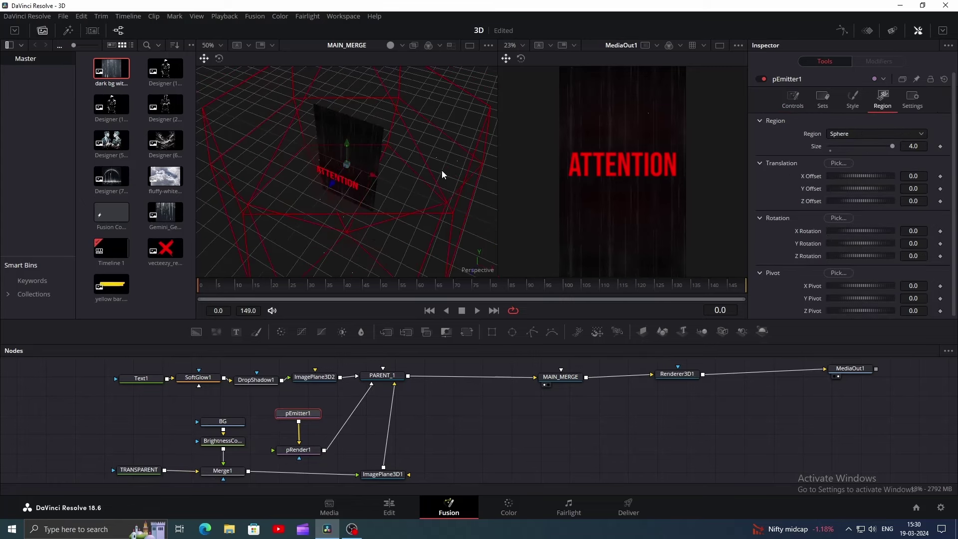
scroll(442, 170, down, 2)
drag(892, 146, 864, 147)
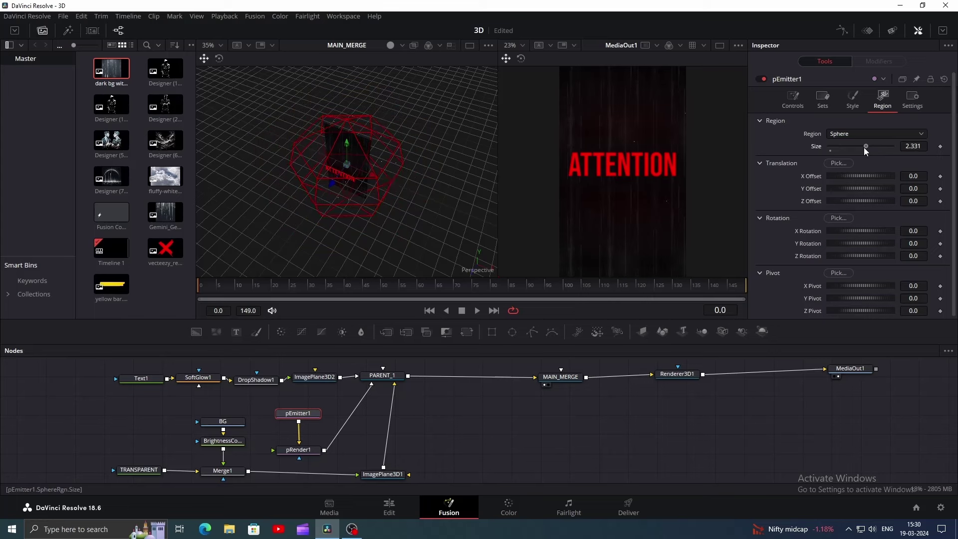
Step: Set the pEmitter's particle style to Blob with a size of about 0.028 and a size variance of about 0.035
click(853, 98)
click(845, 133)
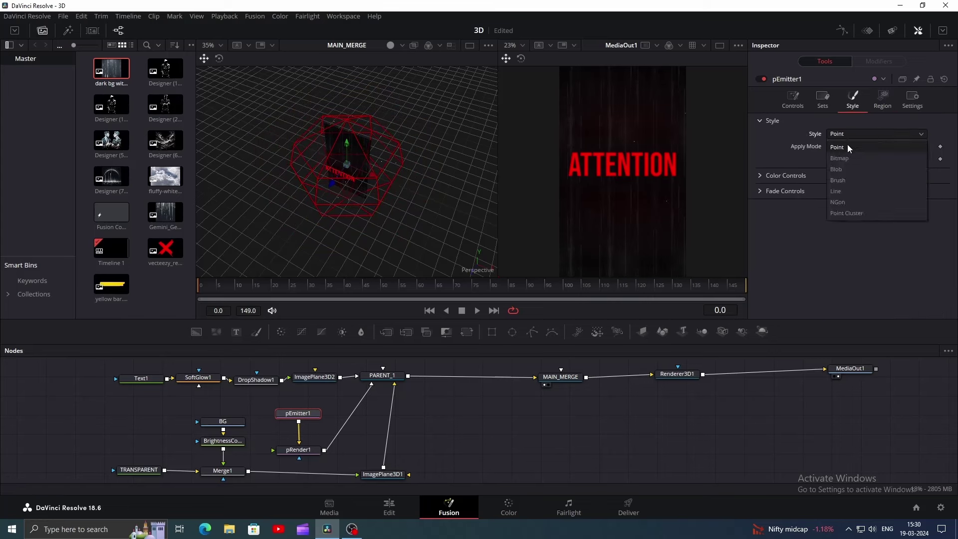
click(846, 168)
drag(298, 284, 310, 285)
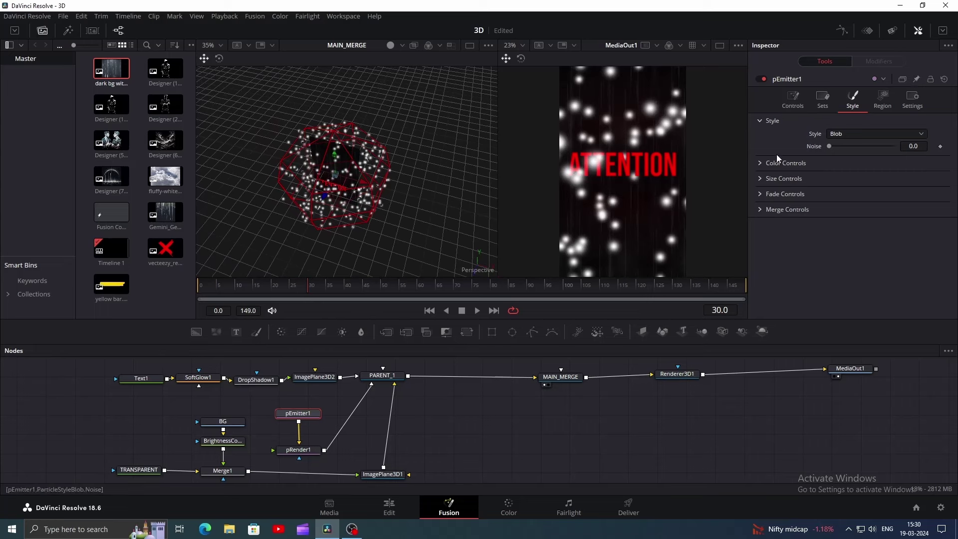
click(760, 178)
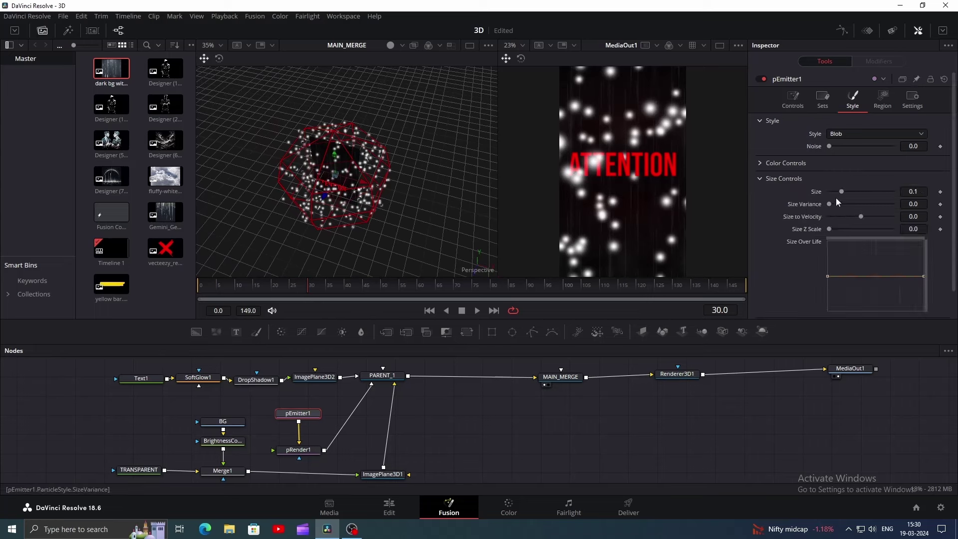
mouse_move(843, 191)
mouse_down()
mouse_move(832, 192)
mouse_move(838, 207)
mouse_up()
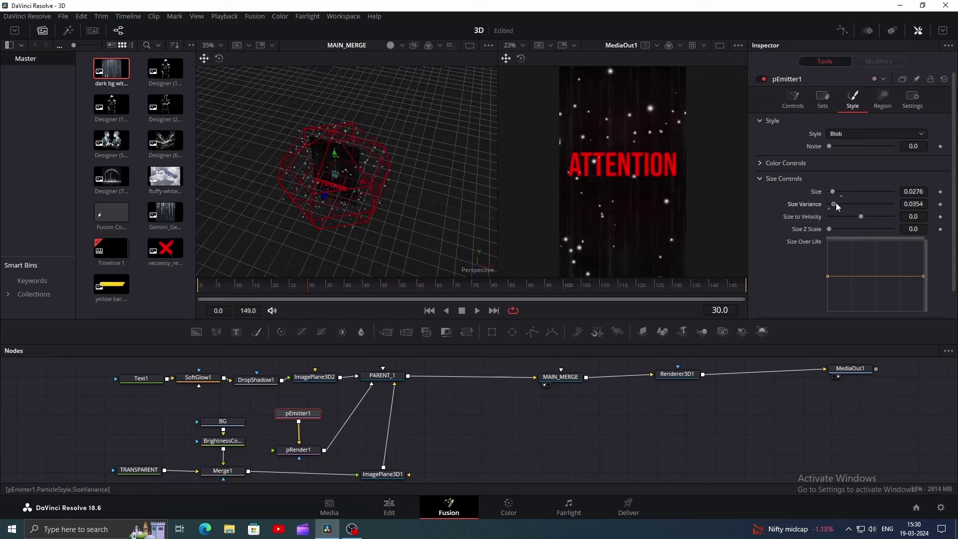
Step: Set the emitter's number to 3.9, number variance to 15, lifespan to 24 and lifespan variance to 4.7, and change its random seed
click(795, 102)
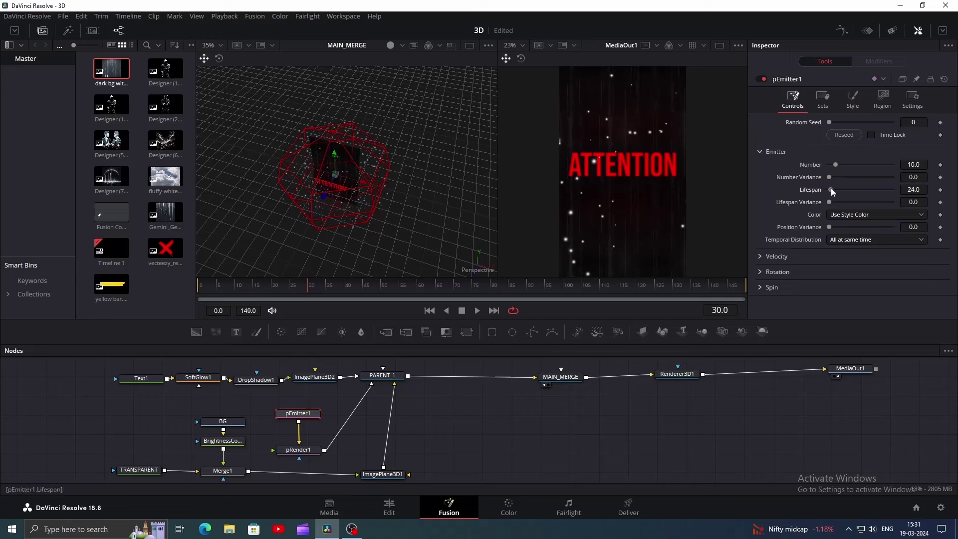
drag(831, 202, 834, 199)
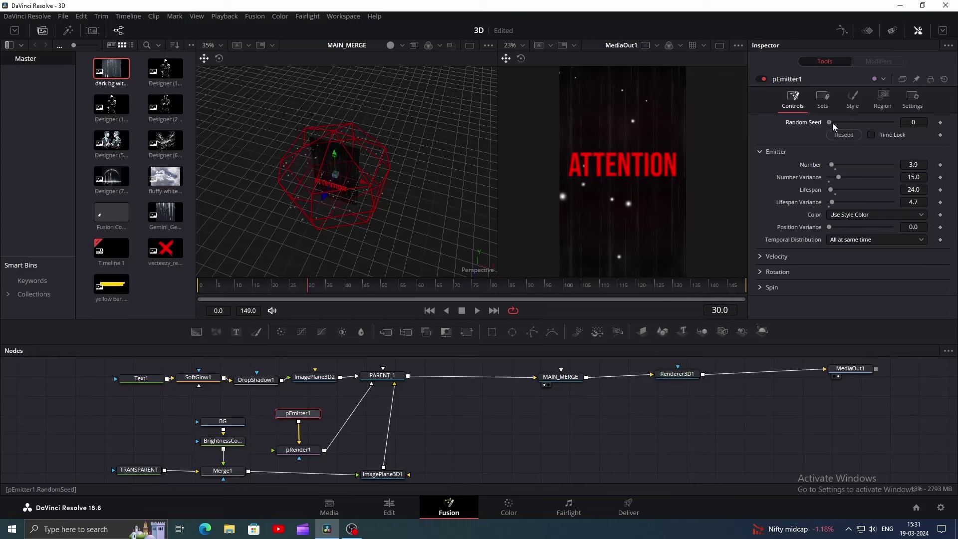
drag(831, 123, 843, 121)
Step: Enlarge the emitter region to about 2.93 and offset it by about -0.115 in X, -0.112 in Y and -0.5 in Z
click(883, 99)
drag(861, 201, 848, 201)
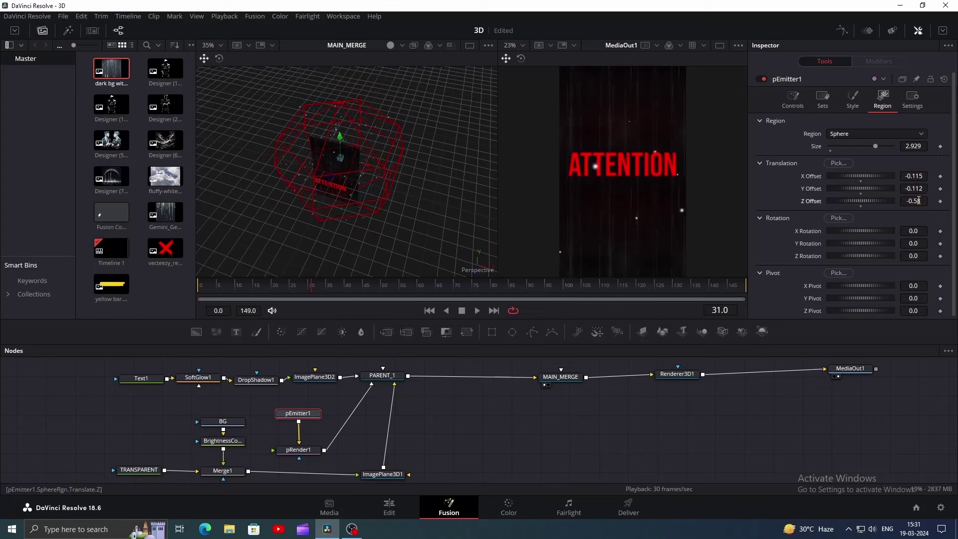
Step: Group all the nodes up to PARENT_1, including the background and particle branches, in an underlay and colour it orange
click(67, 381)
drag(70, 373, 405, 483)
key(shift+space)
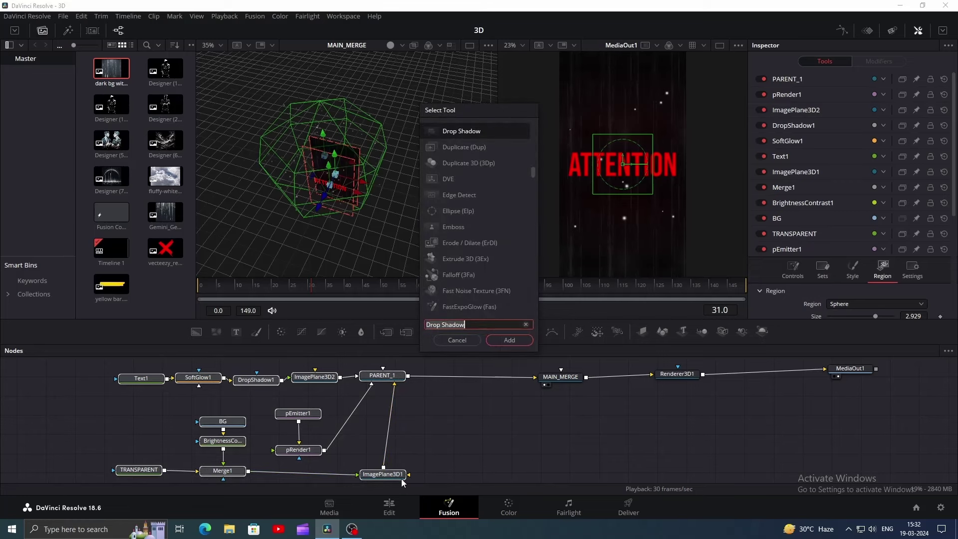
text(underlay)
key(Return)
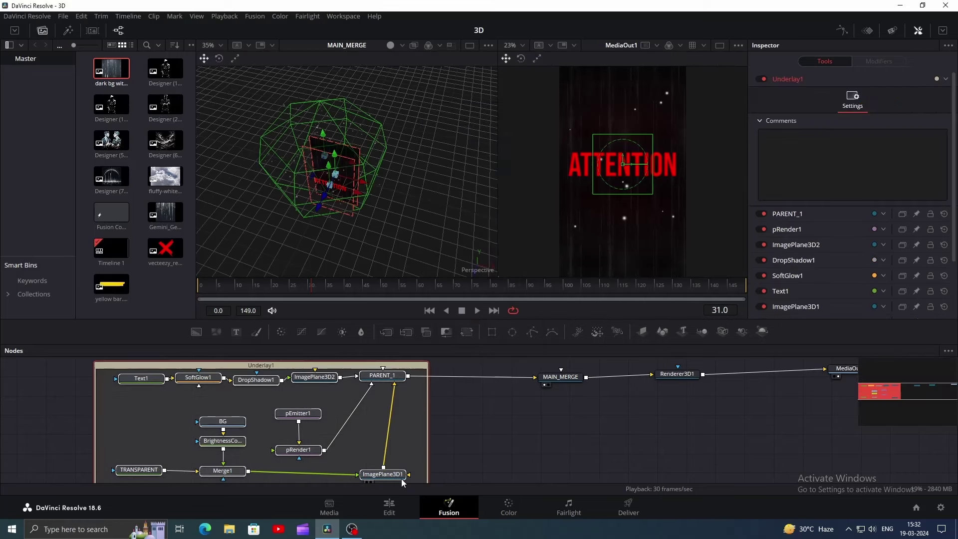
click(937, 79)
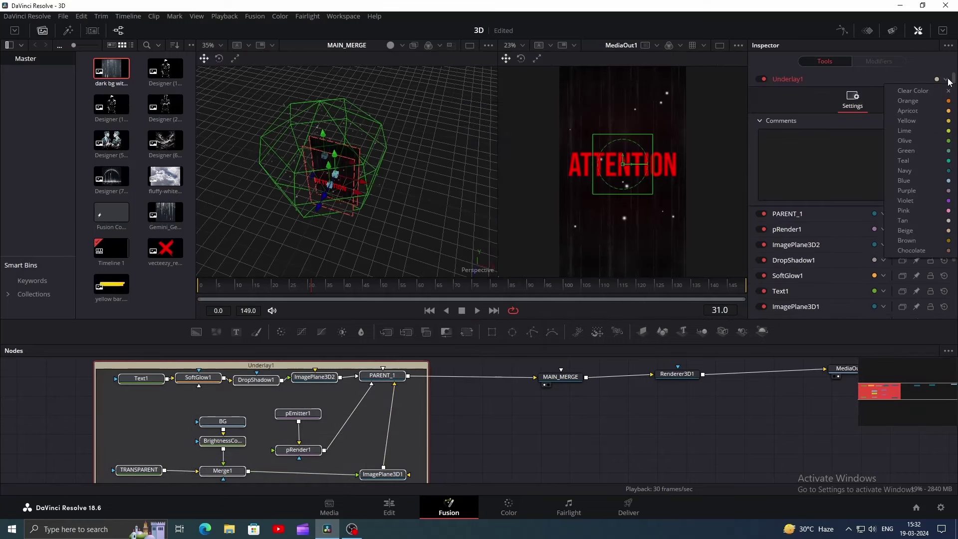
click(921, 91)
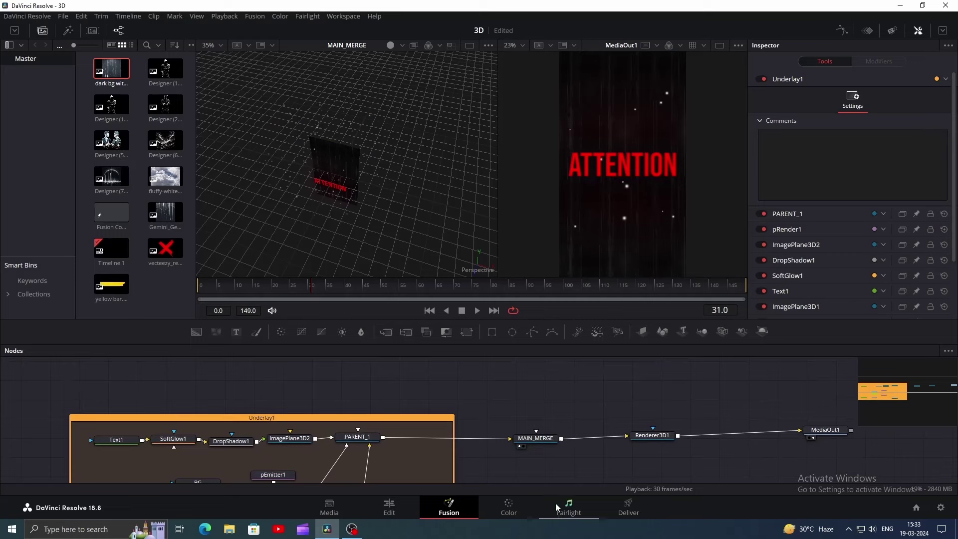
Step: Add a Camera 3D node above MAIN_MERGE and connect it to that merge
drag(544, 477, 492, 465)
drag(722, 333, 610, 362)
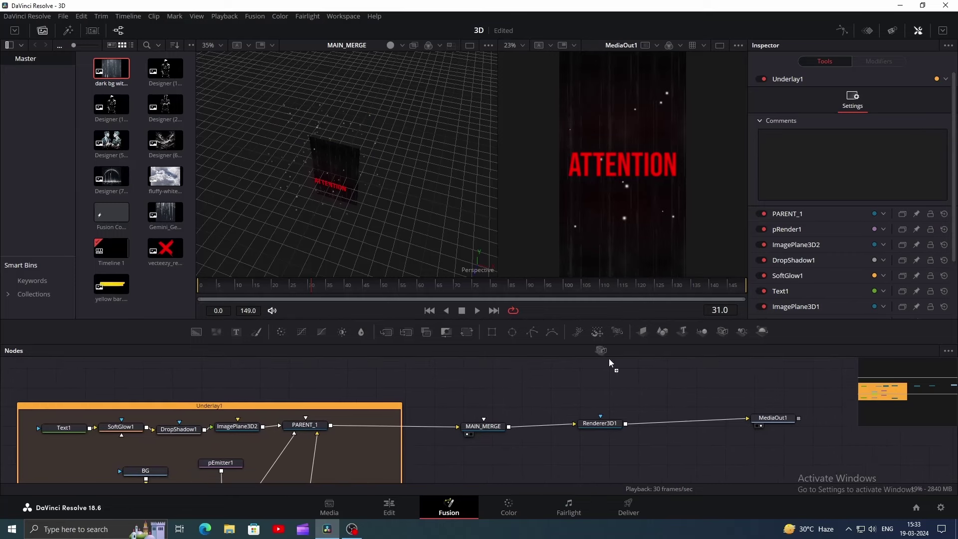
drag(479, 385, 501, 389)
click(481, 428)
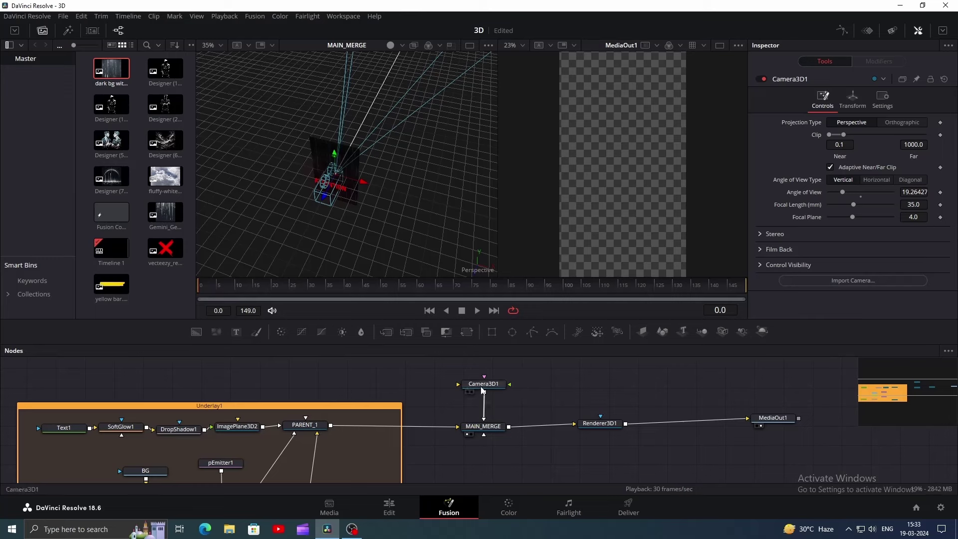
Step: Keyframe the camera's Z translation from 14.45 at frame 0 to 4.17 at frame 25 and preview the move
click(853, 99)
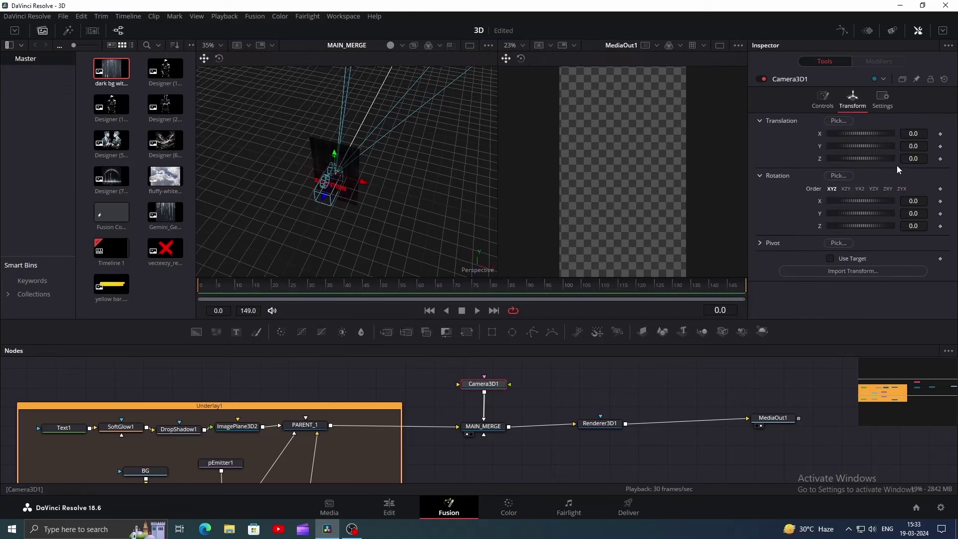
drag(913, 159, 938, 158)
click(941, 158)
click(291, 286)
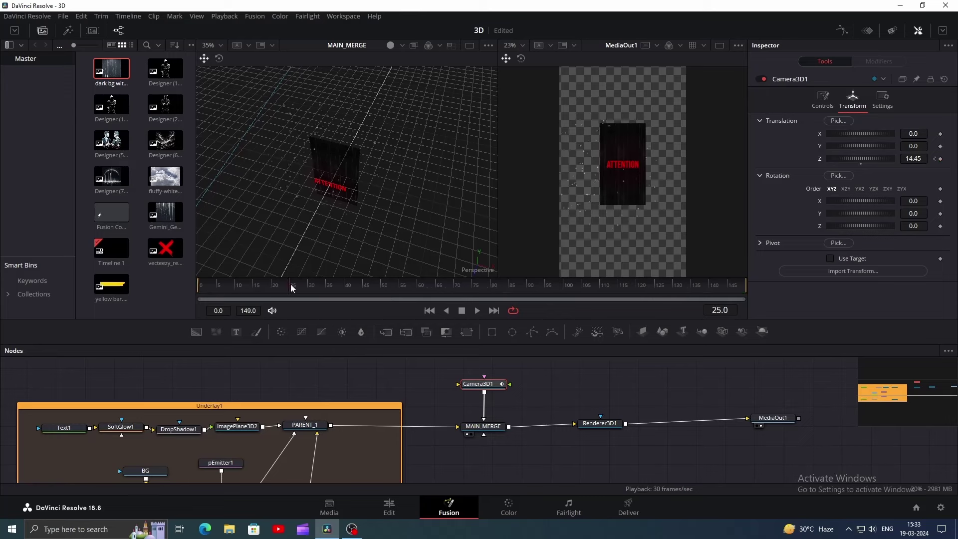
drag(913, 159, 521, 198)
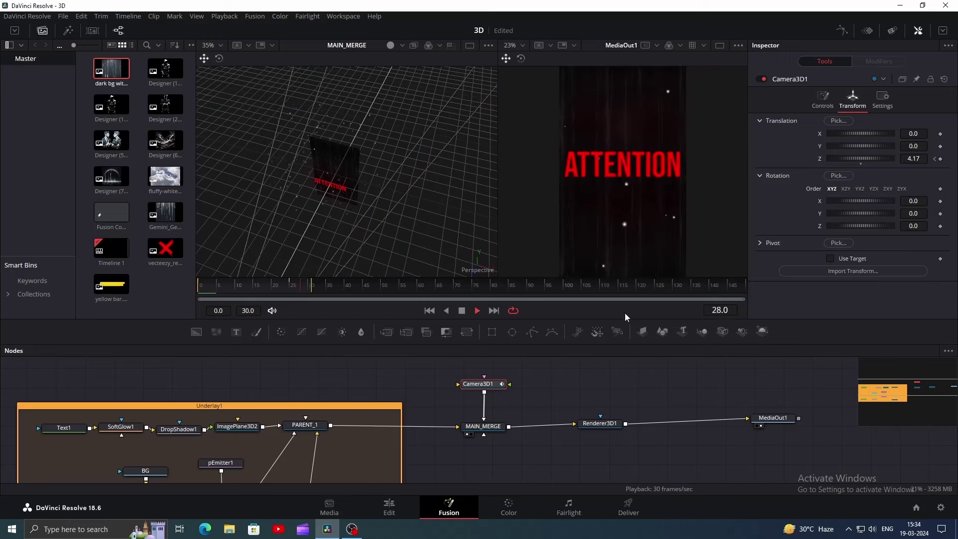
key(space)
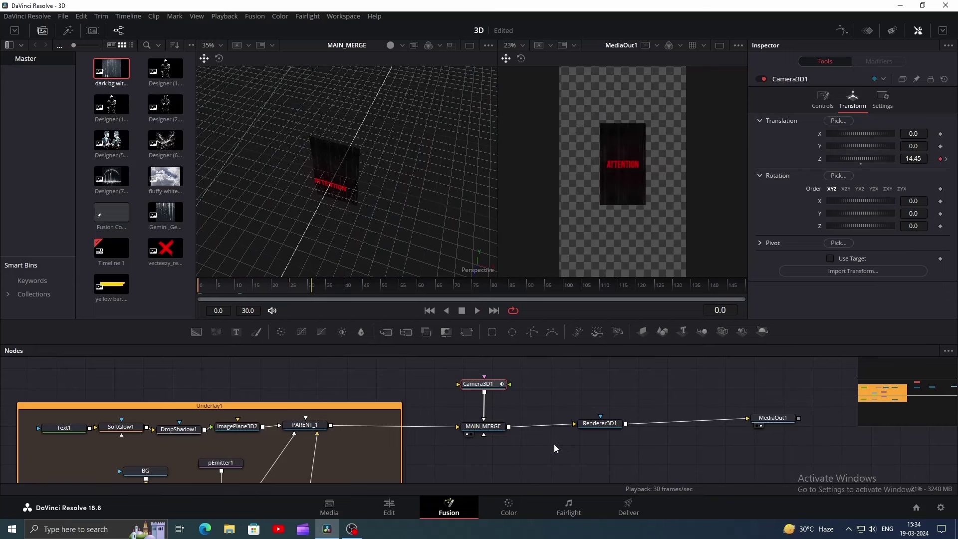
Step: Scale ImagePlane3D1 up to 5 and reduce the size of the mirrored background in Merge1
drag(555, 445, 579, 359)
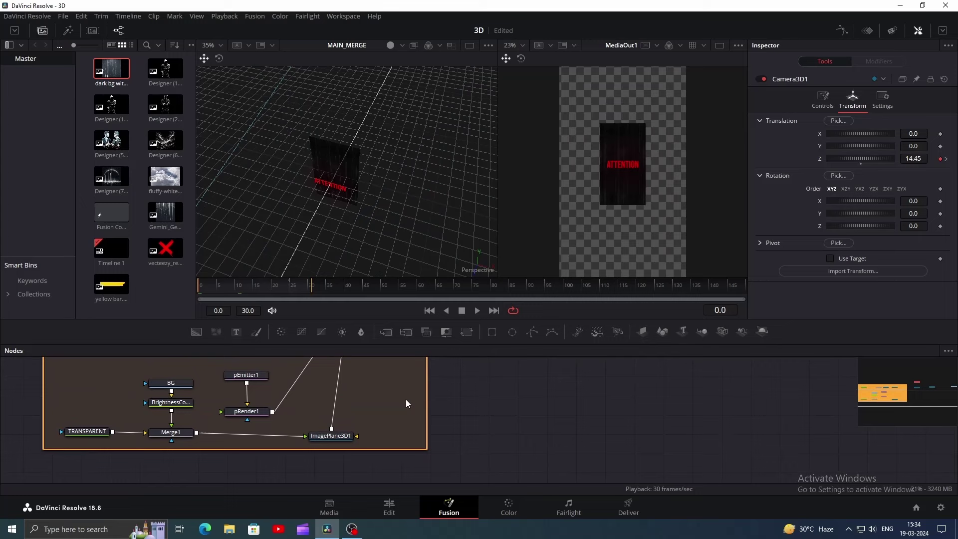
click(343, 441)
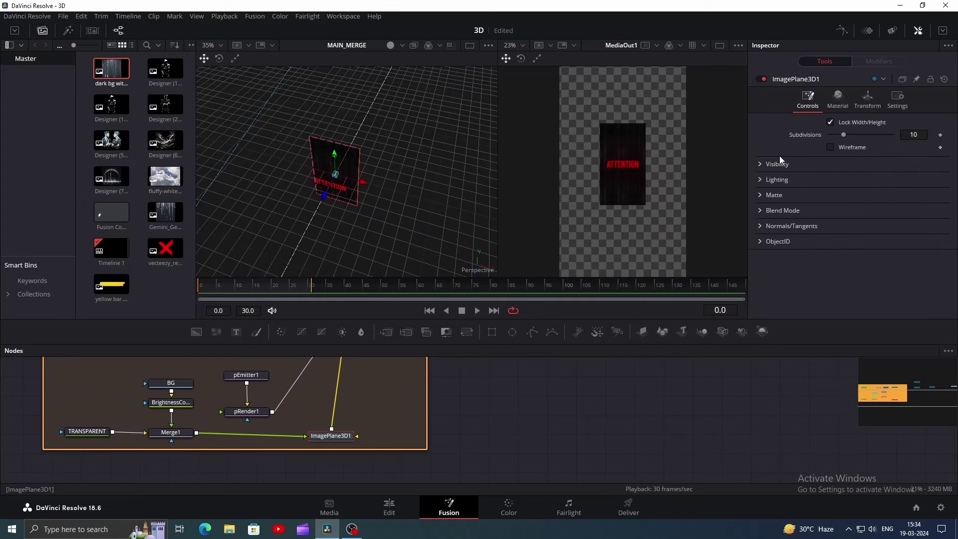
click(868, 99)
drag(841, 283, 894, 284)
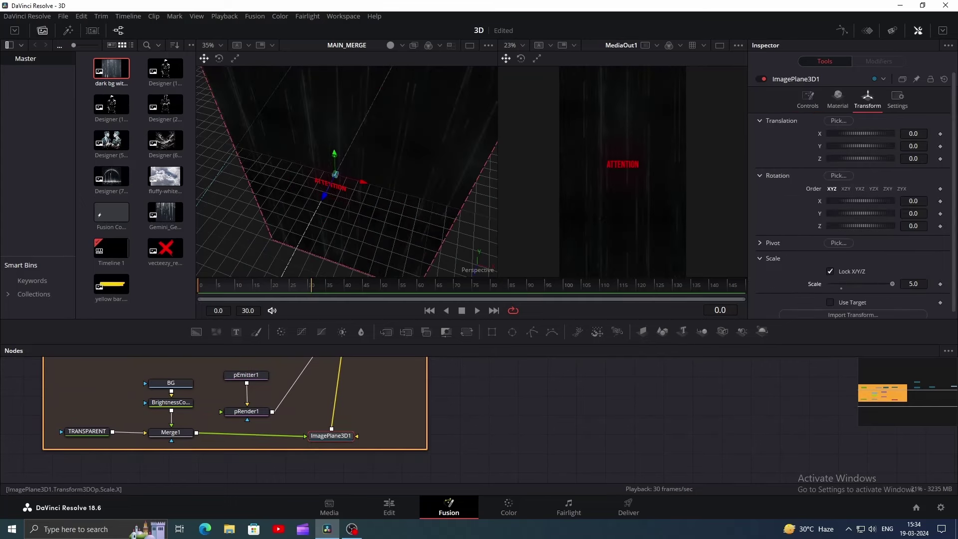
click(173, 437)
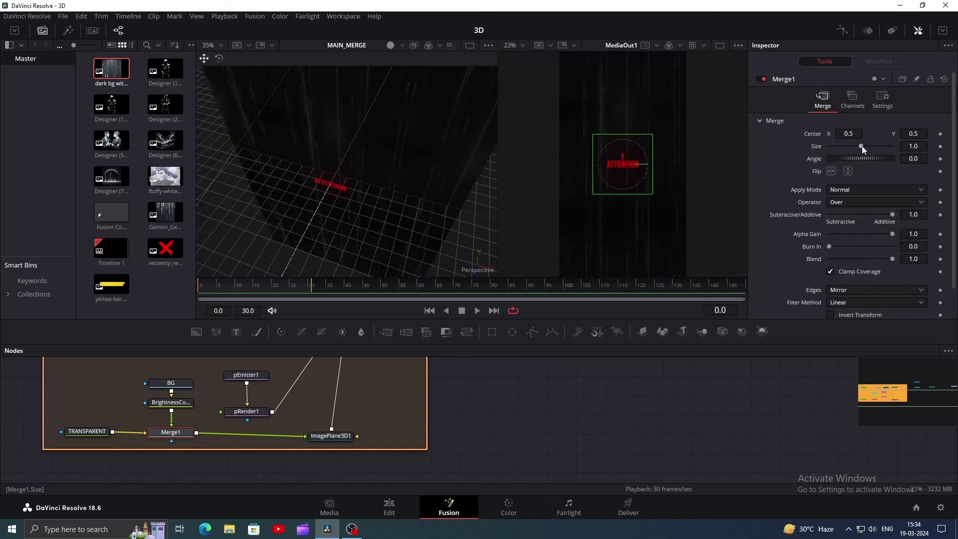
drag(861, 146, 840, 148)
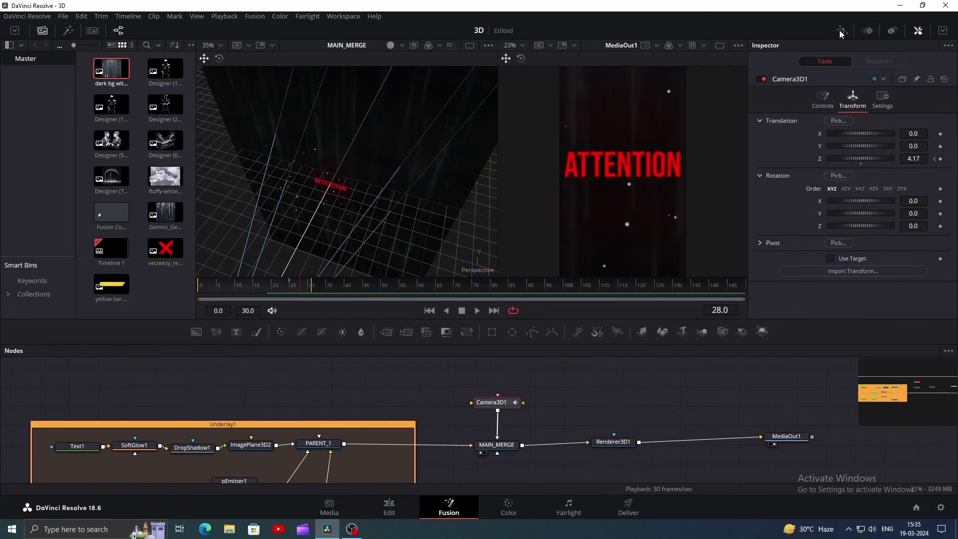
Step: Ease the camera's Z Offset keyframes in the spline editor so the move starts fast and slows down, and preview the animation
click(840, 31)
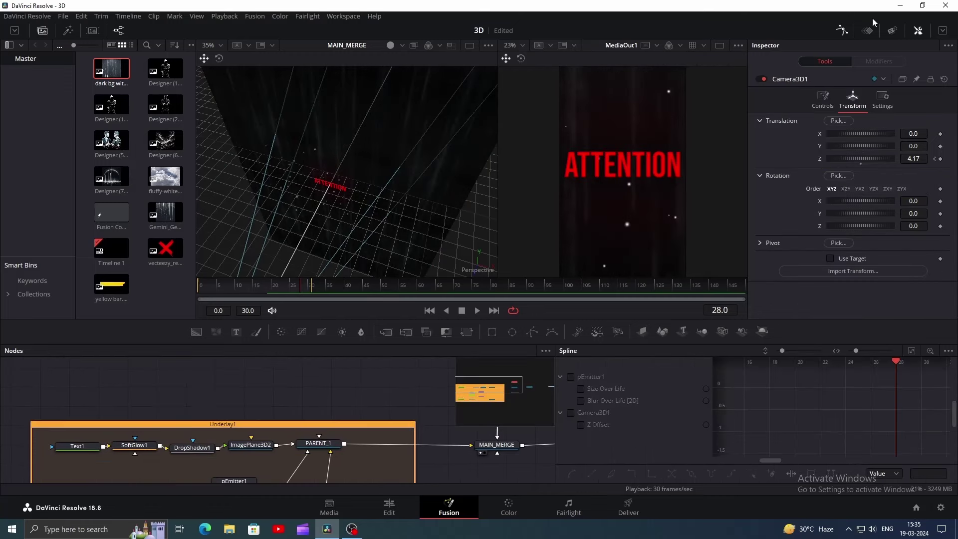
click(582, 426)
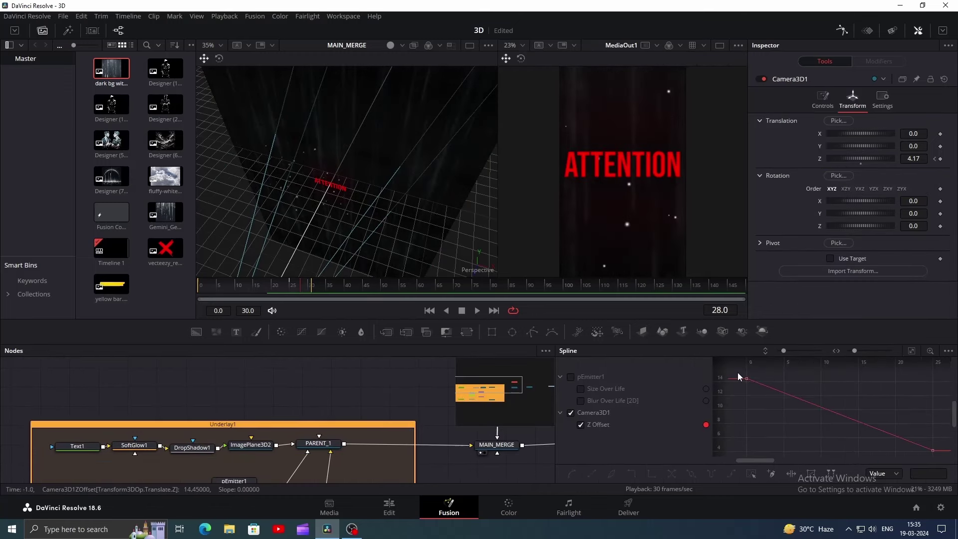
drag(738, 372, 951, 483)
key(f)
drag(807, 383, 764, 433)
key(space)
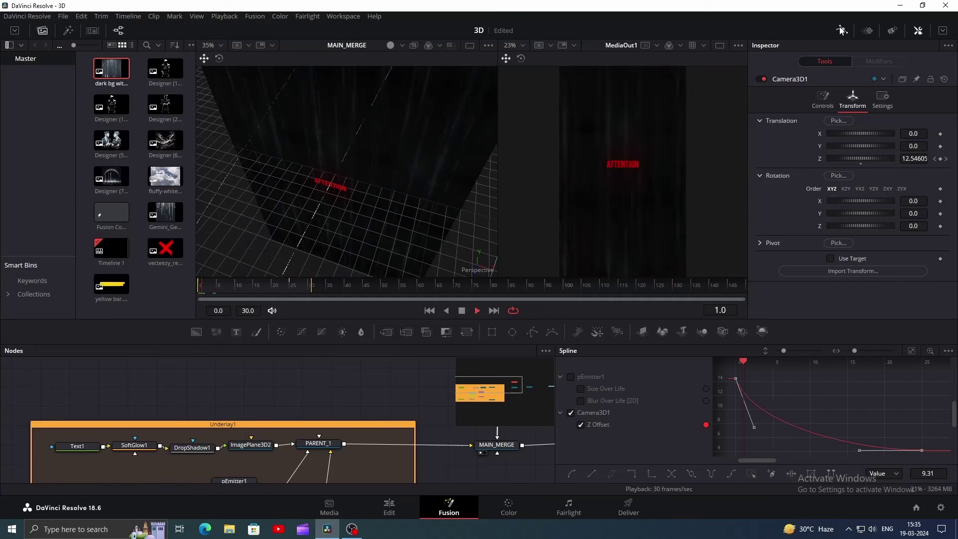
click(843, 30)
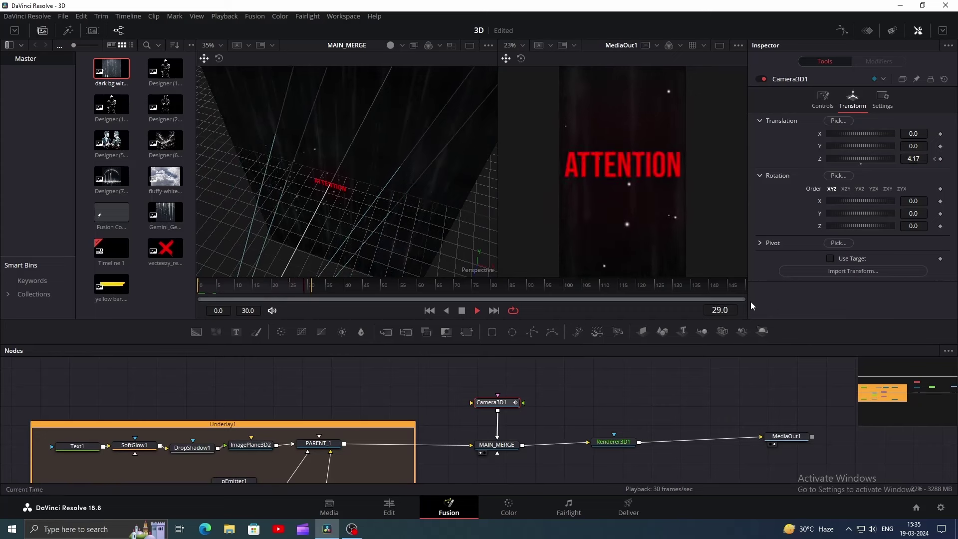
key(space)
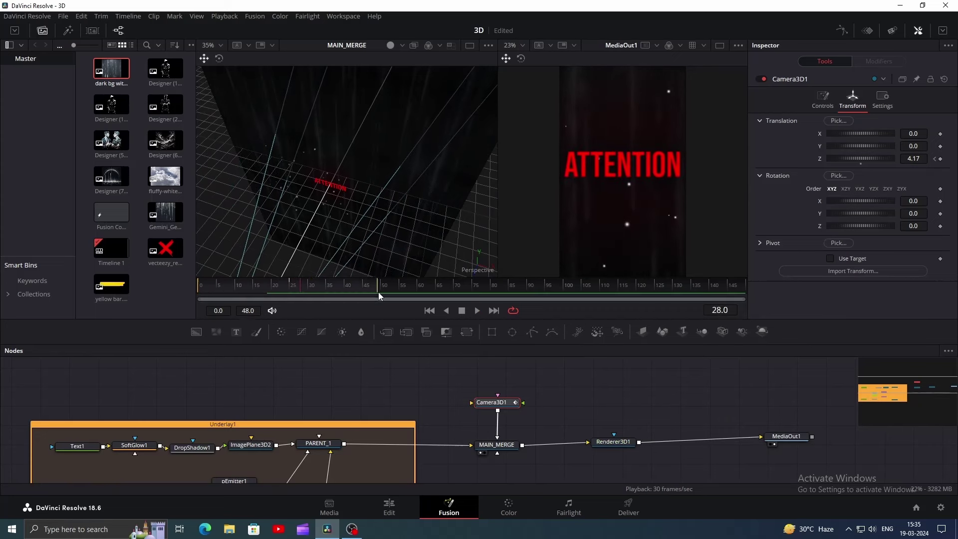
Step: Add a Transform 3D node between Camera3D1 and MAIN_MERGE and rename it NULL
key(shift+space)
text(3X)
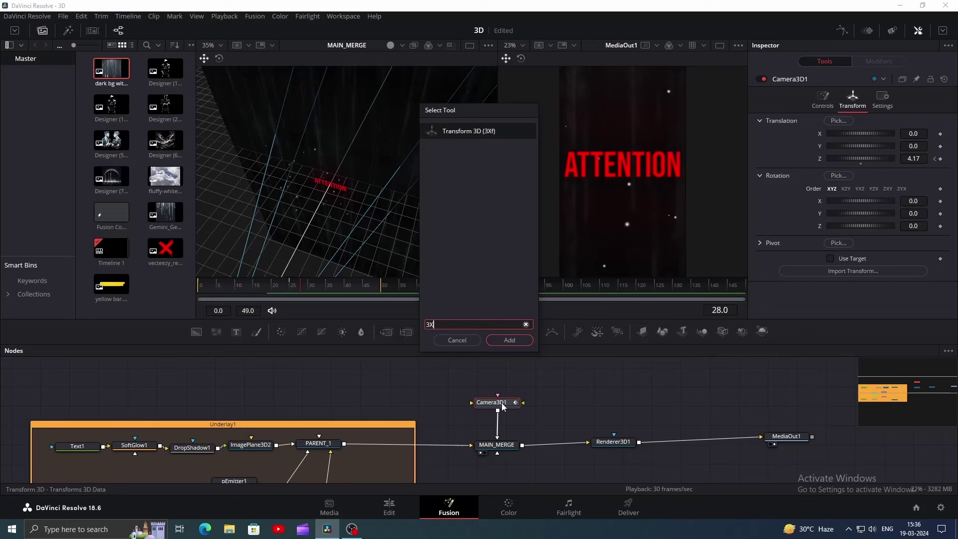
key(Return)
key(F2)
text(NULL)
key(Return)
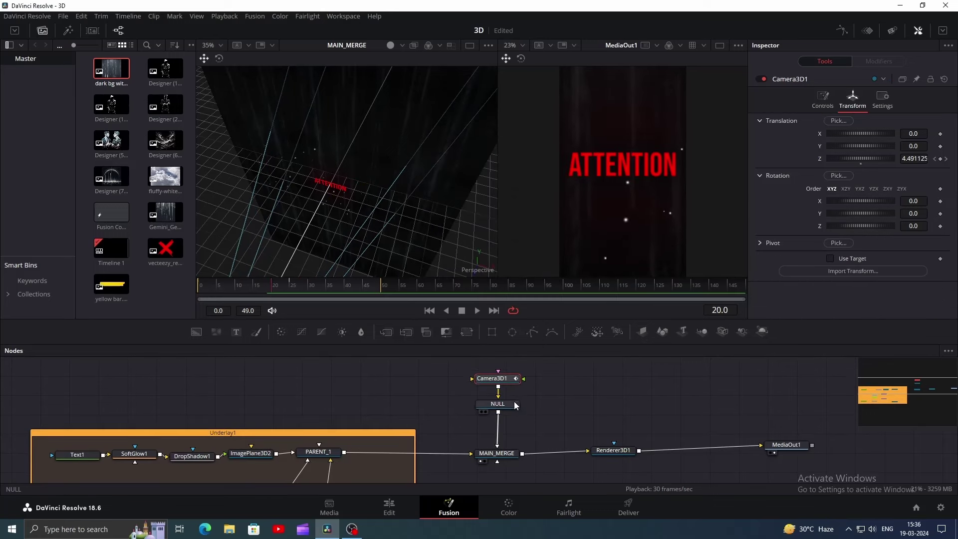
Step: Keyframe NULL's X and Z translation from 0 at frame 20 to about 0.7 on X and 4.1 on Z at frame 45
click(515, 404)
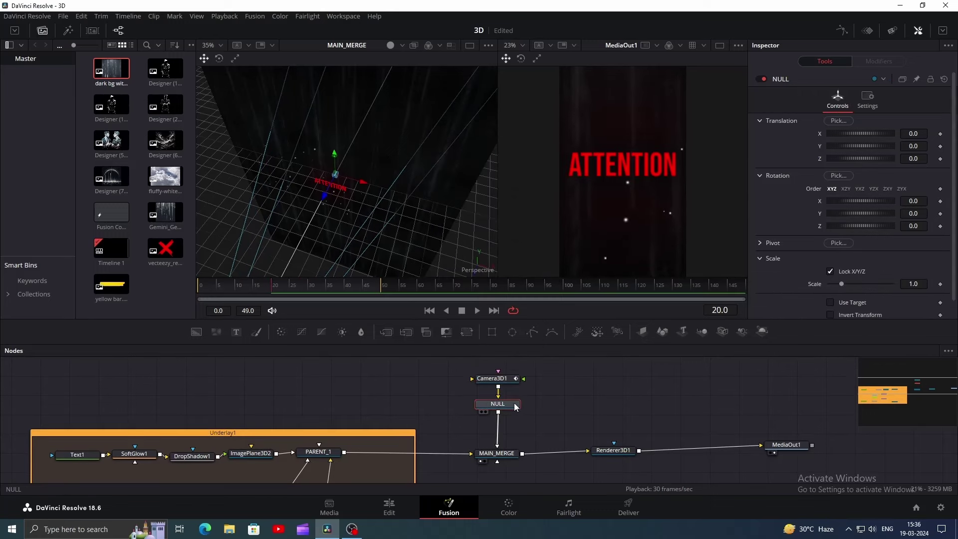
click(941, 160)
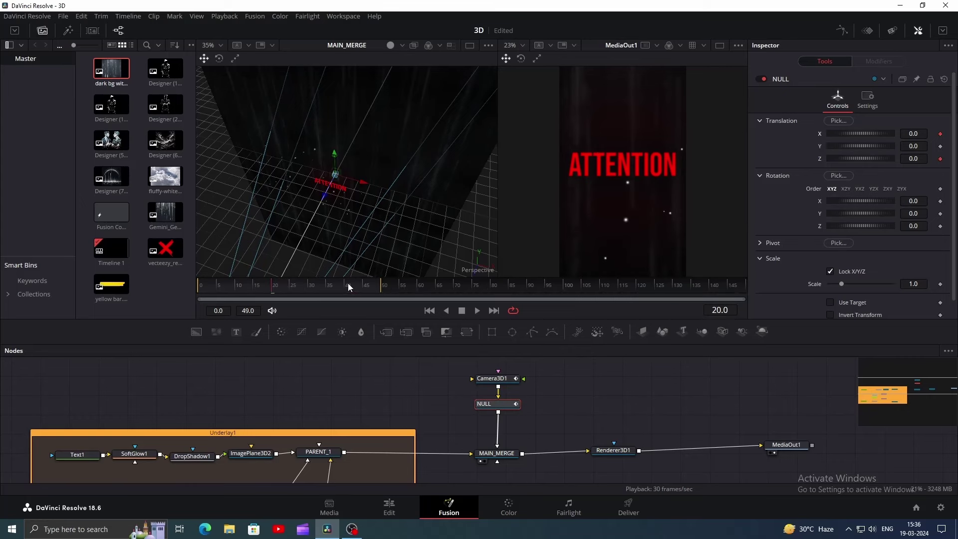
click(364, 284)
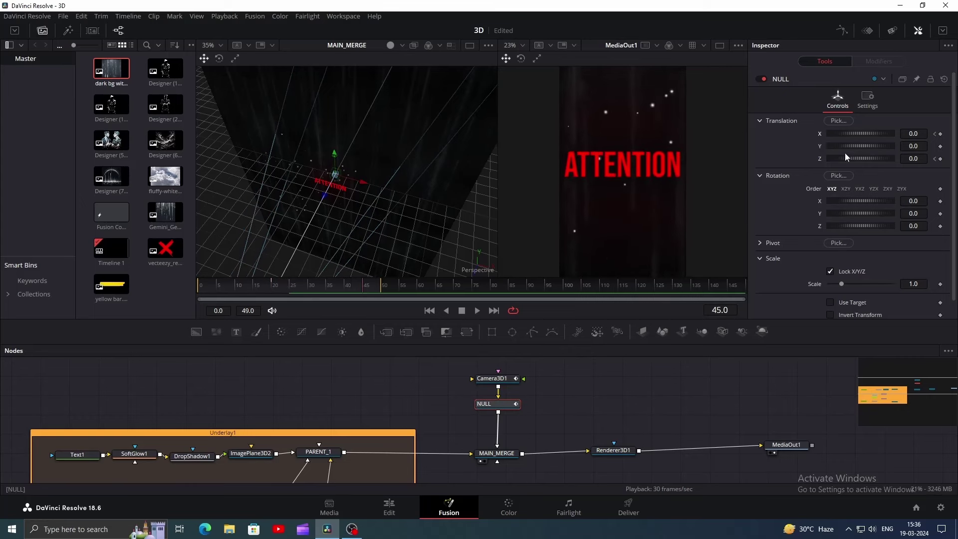
drag(910, 133, 891, 120)
drag(913, 159, 956, 158)
drag(913, 133, 923, 133)
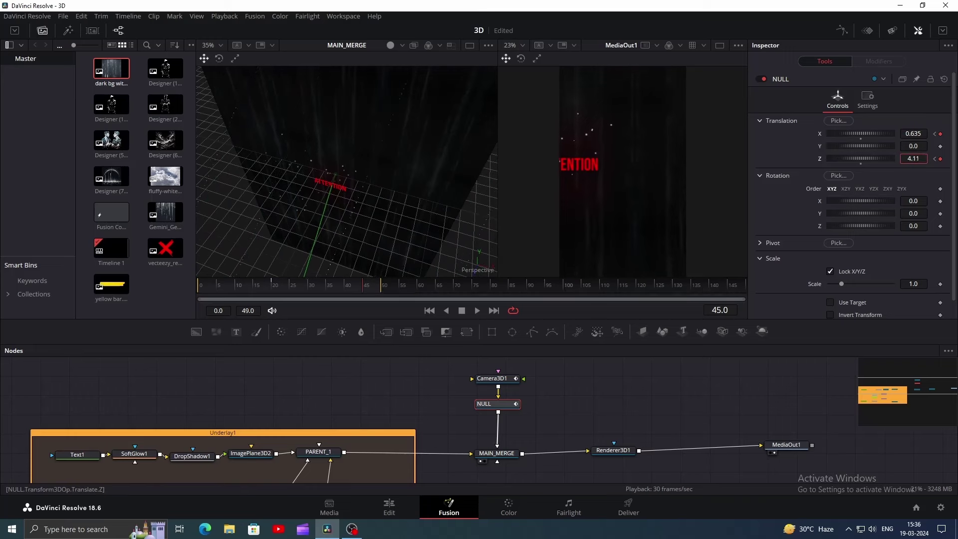
Step: Ease NULL's X Offset keyframes in the spline editor so the sideways move starts fast and slows down
key(Left)
click(841, 31)
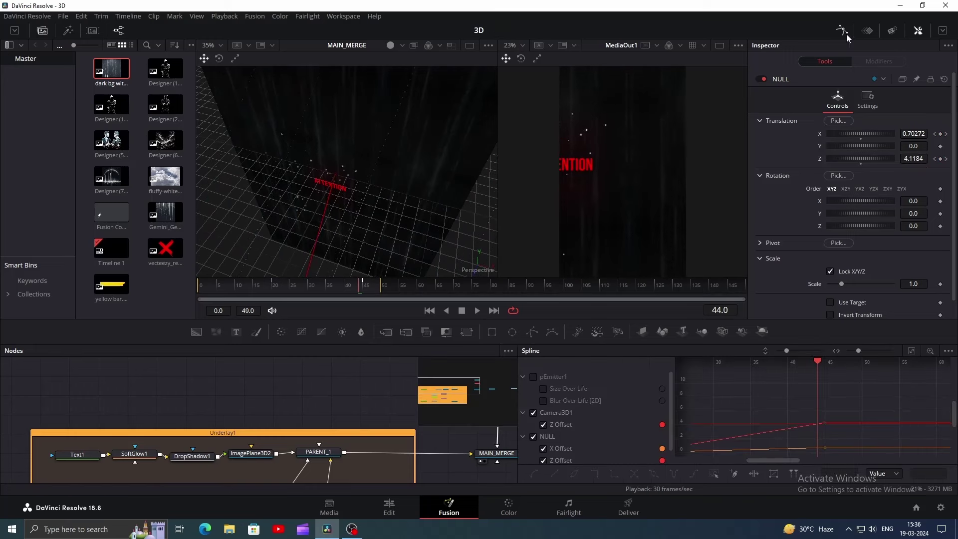
click(535, 413)
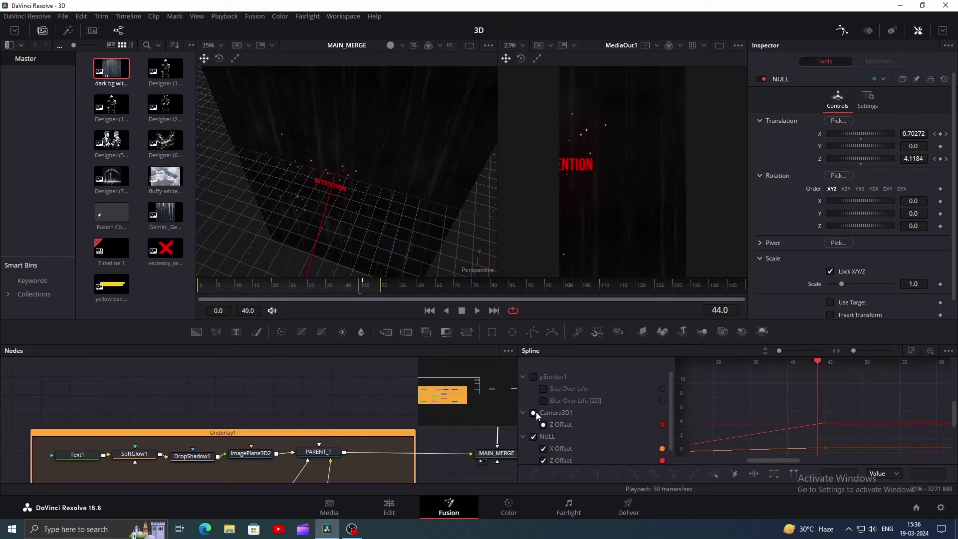
click(543, 461)
click(912, 351)
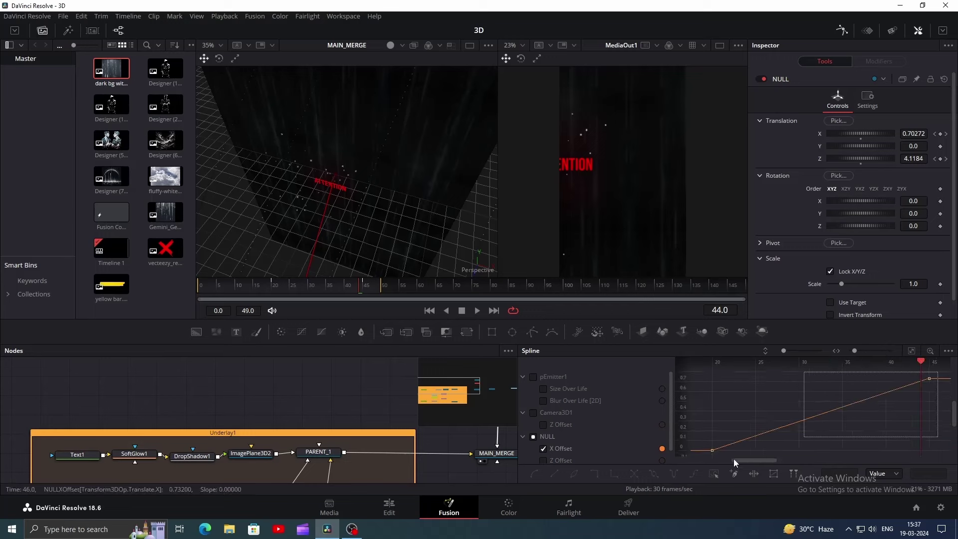
click(713, 474)
key(f)
drag(784, 451, 776, 405)
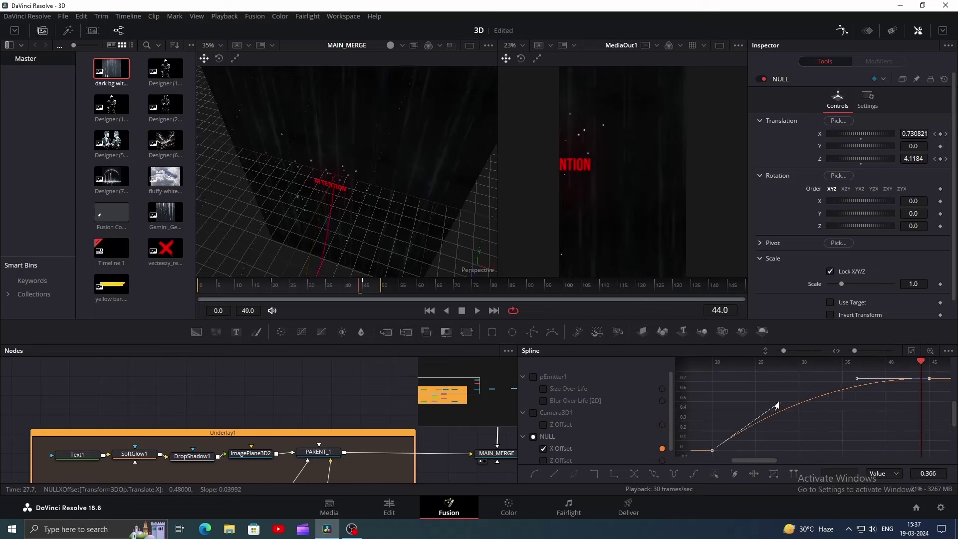
drag(784, 451, 773, 409)
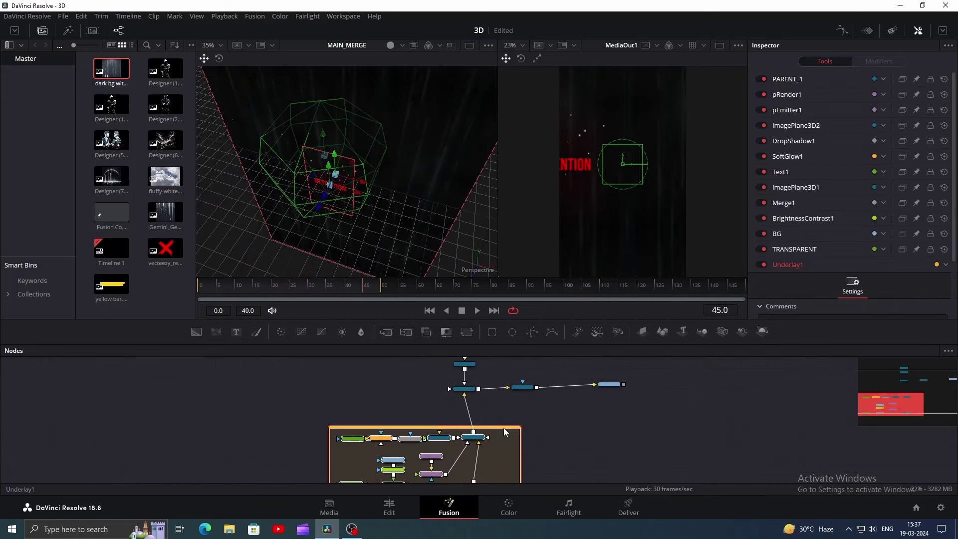
Step: Move the Underlay1 group below MAIN_MERGE and add a black Background node named BLACK feeding a new Image Plane 3D
drag(504, 428, 498, 451)
scroll(427, 434, up, 3)
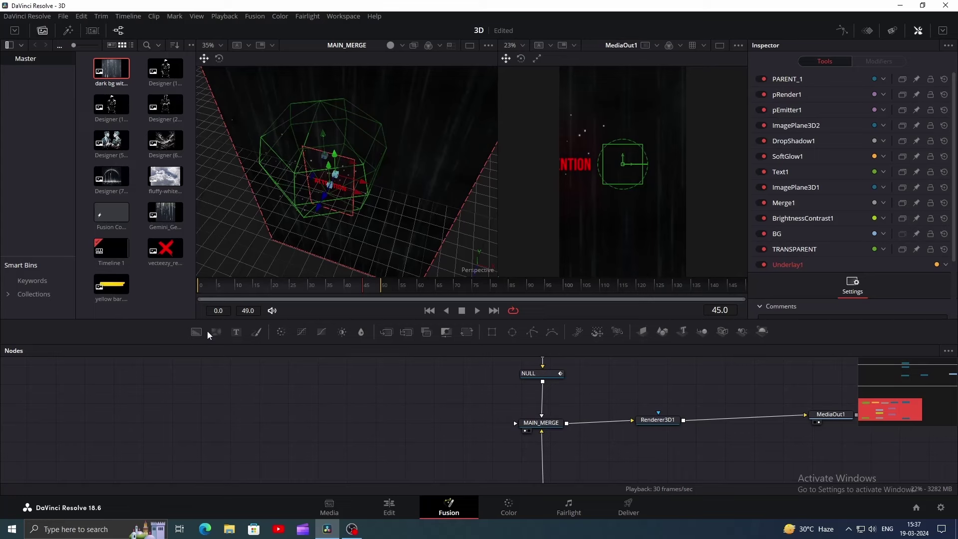
drag(196, 332, 177, 443)
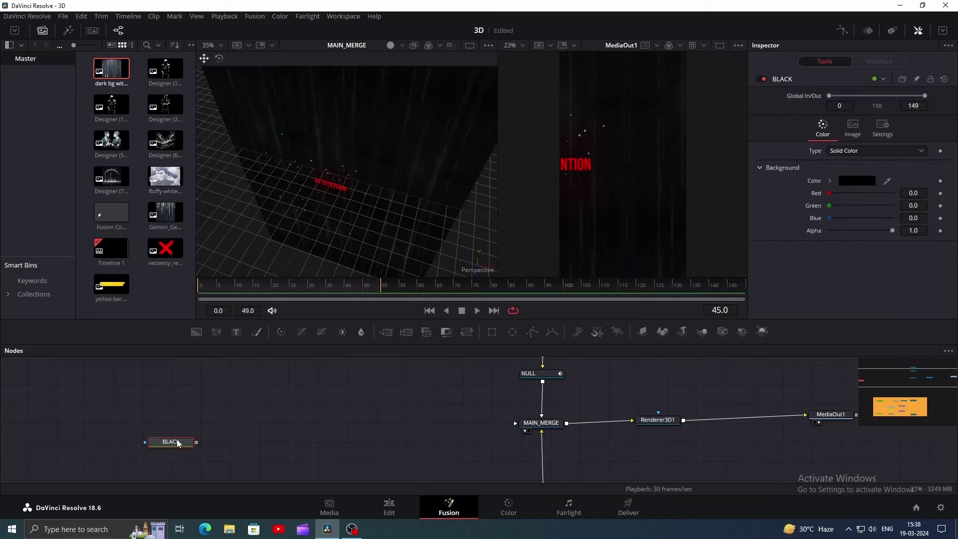
click(642, 331)
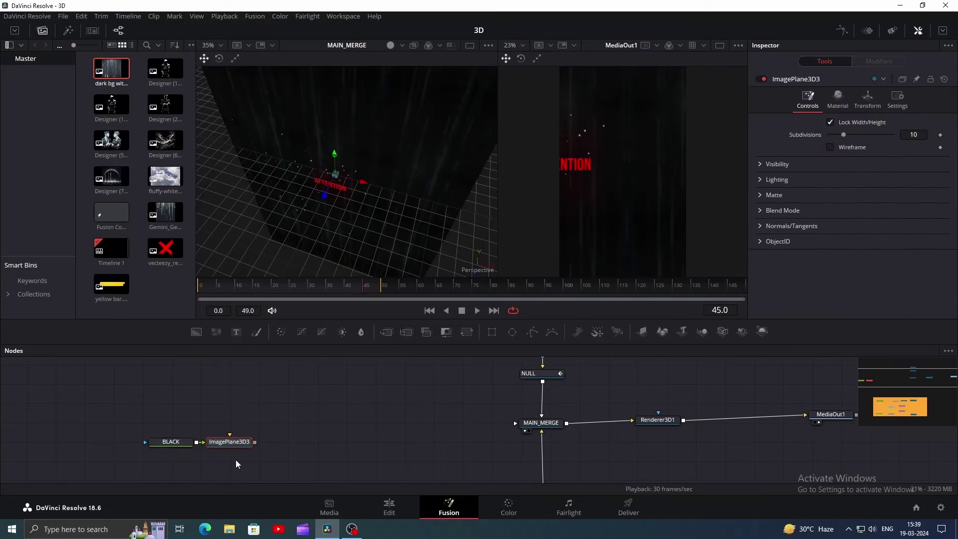
Step: Add a Merge 3D node after ImagePlane3D3, rename it PARENT_2 and connect it to MAIN_MERGE
click(702, 331)
key(F2)
text(PARENT_)
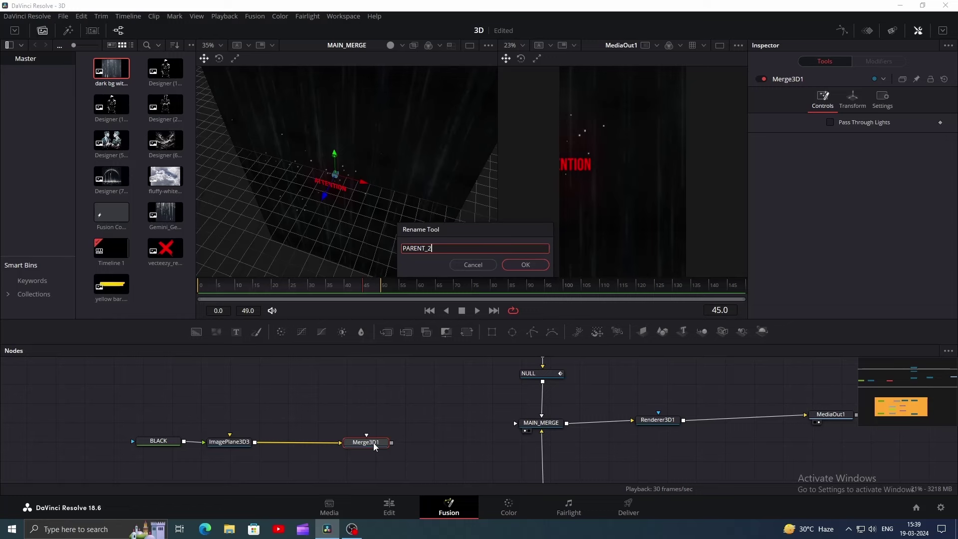
text(2)
key(Return)
drag(391, 442, 551, 428)
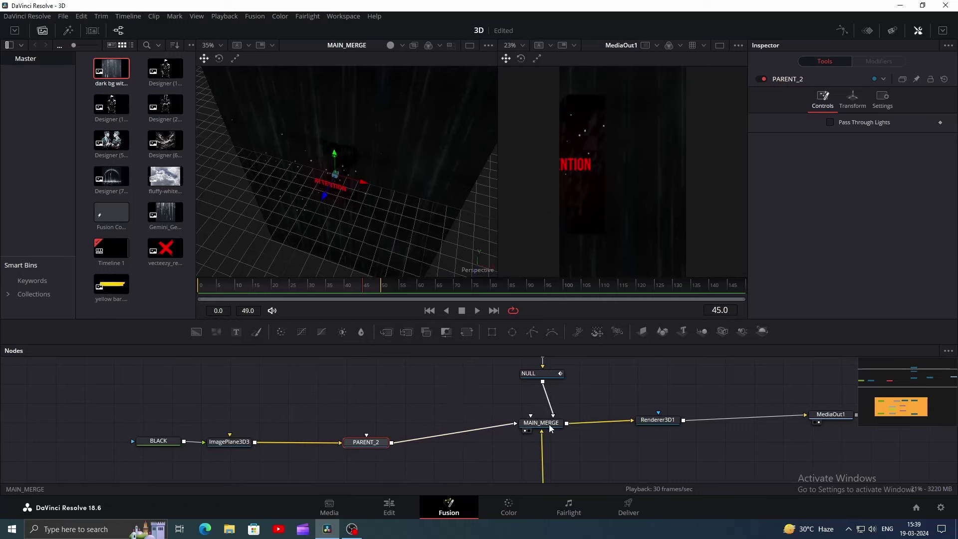
drag(176, 444, 154, 443)
Step: Move PARENT_2 forward and sideways in front of the camera and scale ImagePlane3D3 to 2.56 so black fills the frame
click(377, 441)
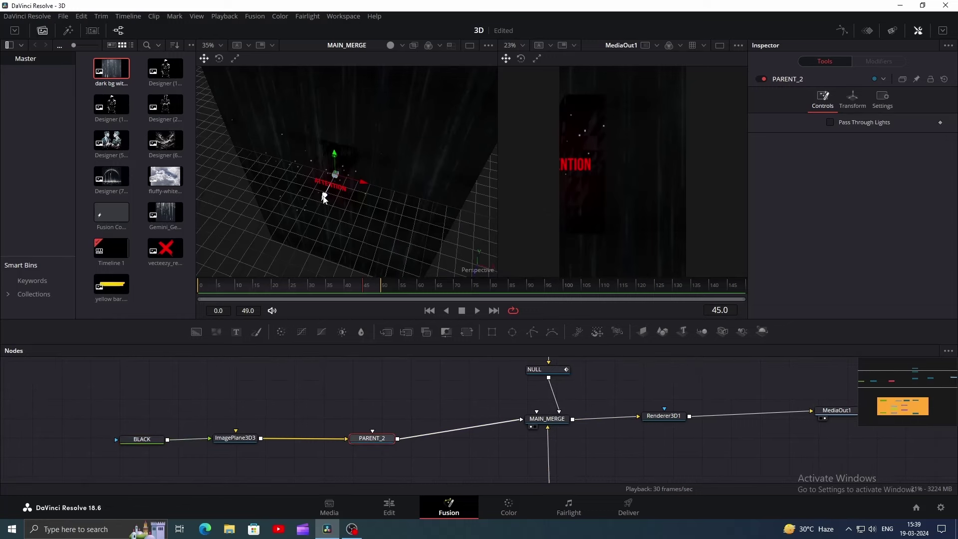
drag(323, 198, 373, 251)
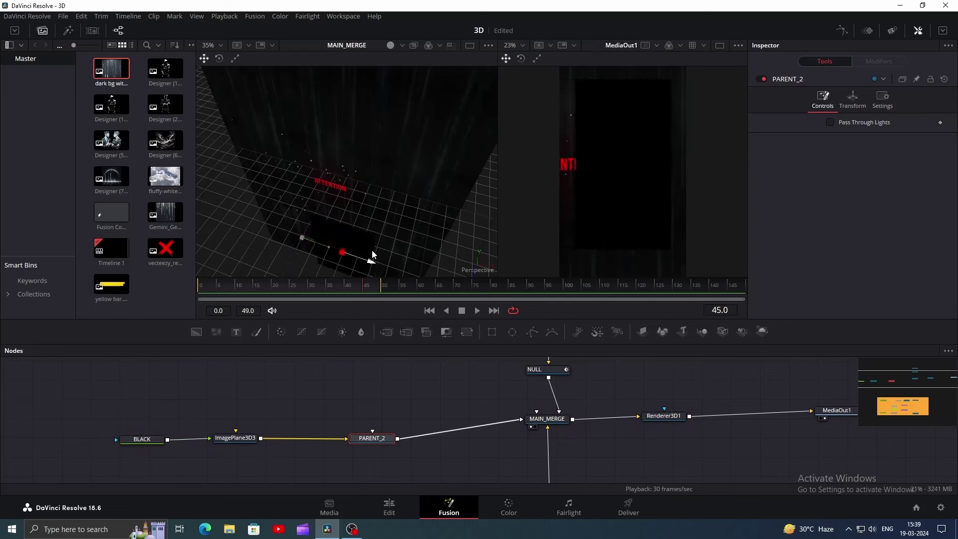
click(253, 436)
click(870, 100)
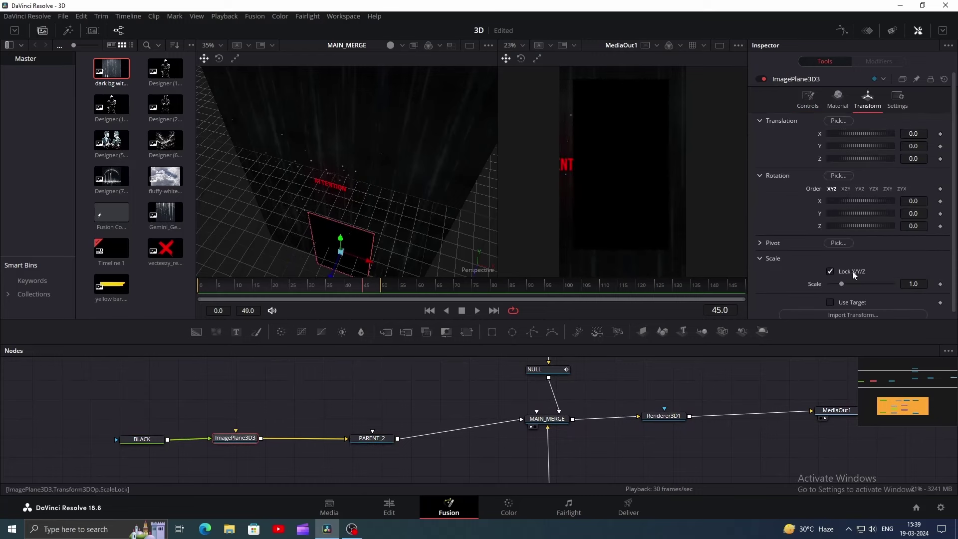
drag(842, 284, 860, 283)
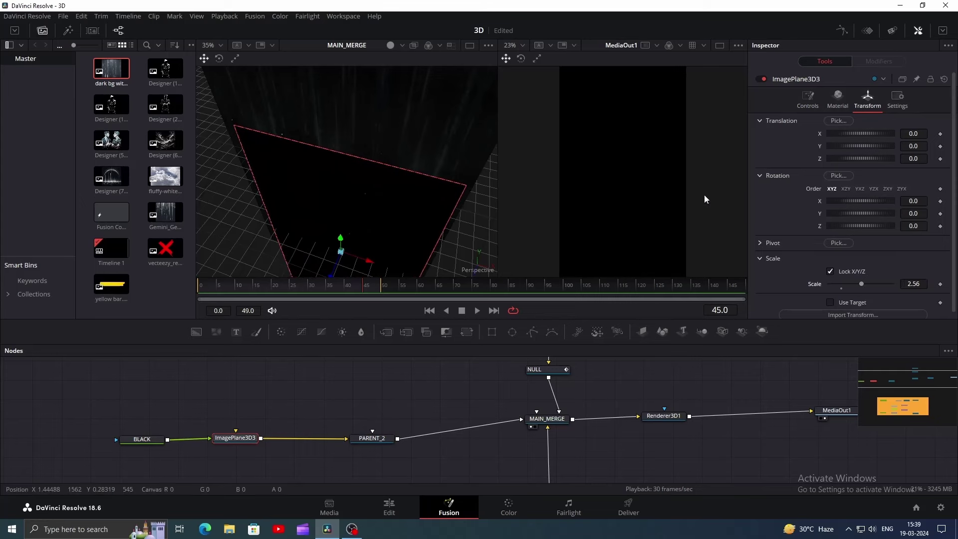
scroll(645, 176, down, 2)
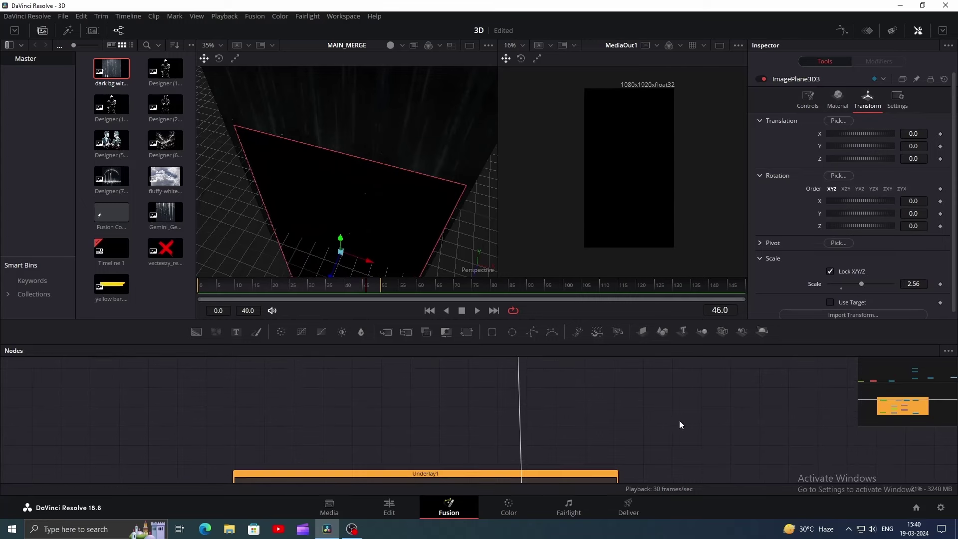
drag(661, 411, 611, 330)
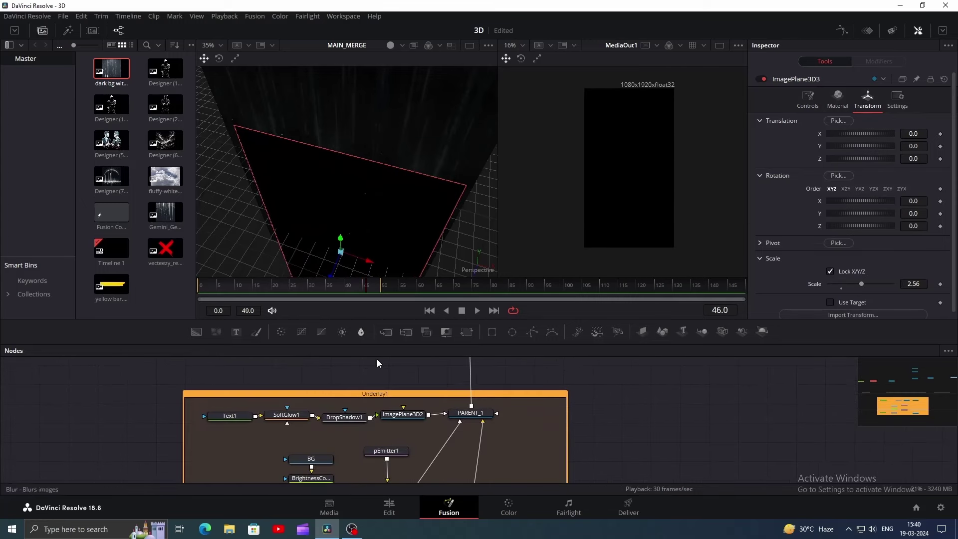
scroll(380, 399, down, 2)
click(390, 451)
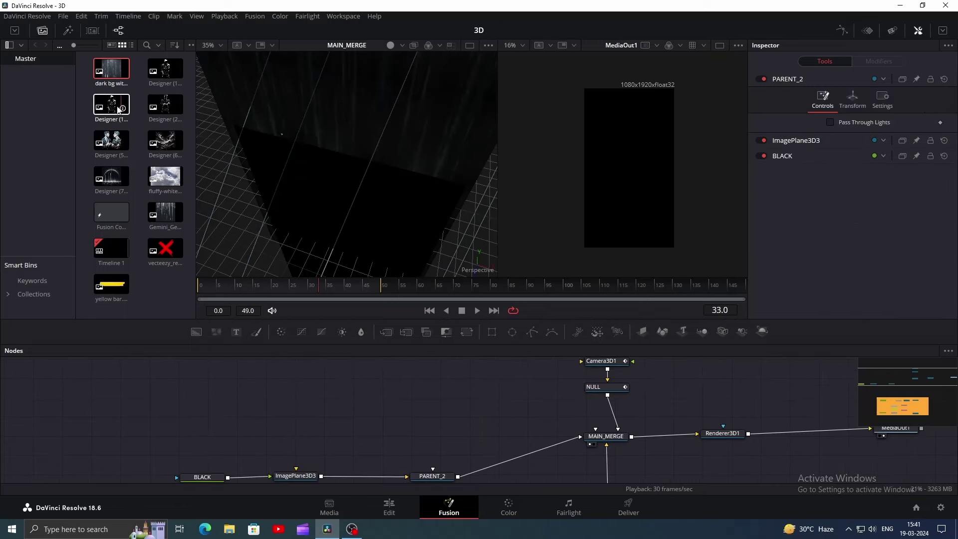
Step: Add the hooded man image Designer (1).png as MAN with its own Image Plane 3D and connect it to PARENT_2
drag(114, 105, 207, 434)
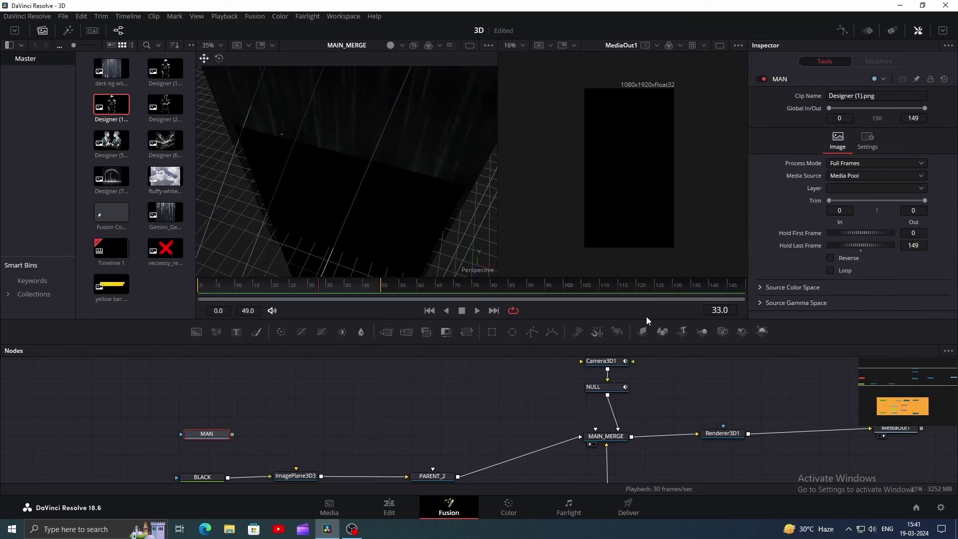
click(642, 331)
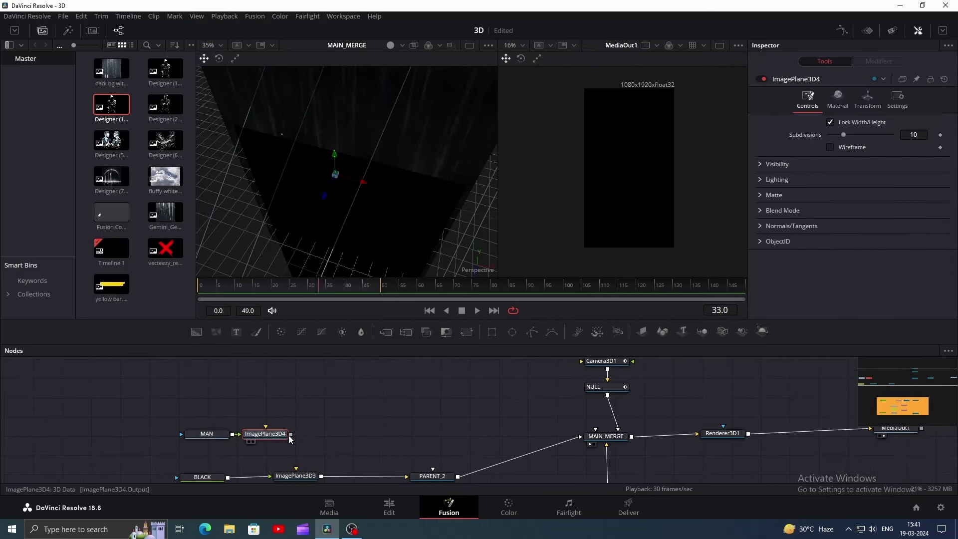
drag(292, 438, 435, 477)
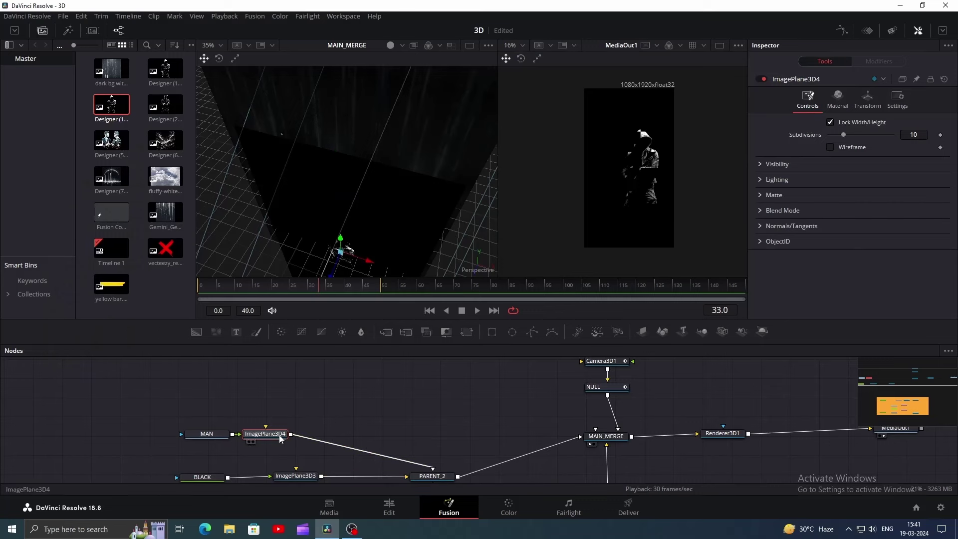
drag(279, 439, 325, 443)
drag(207, 434, 187, 435)
Step: Offset ImagePlane3D4 to about -0.12 on X and 0.34 on Z to centre the man, and scale it up slightly
click(313, 440)
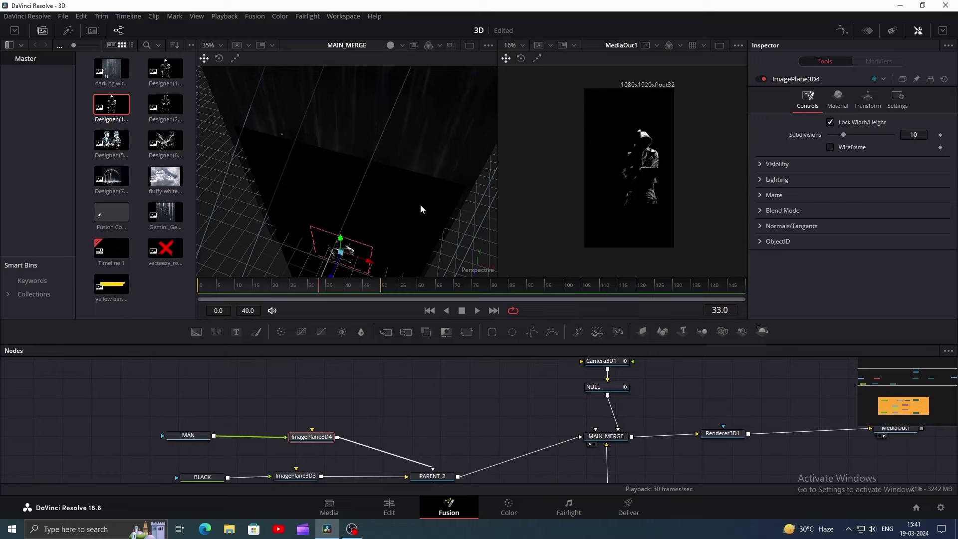
drag(420, 205, 349, 188)
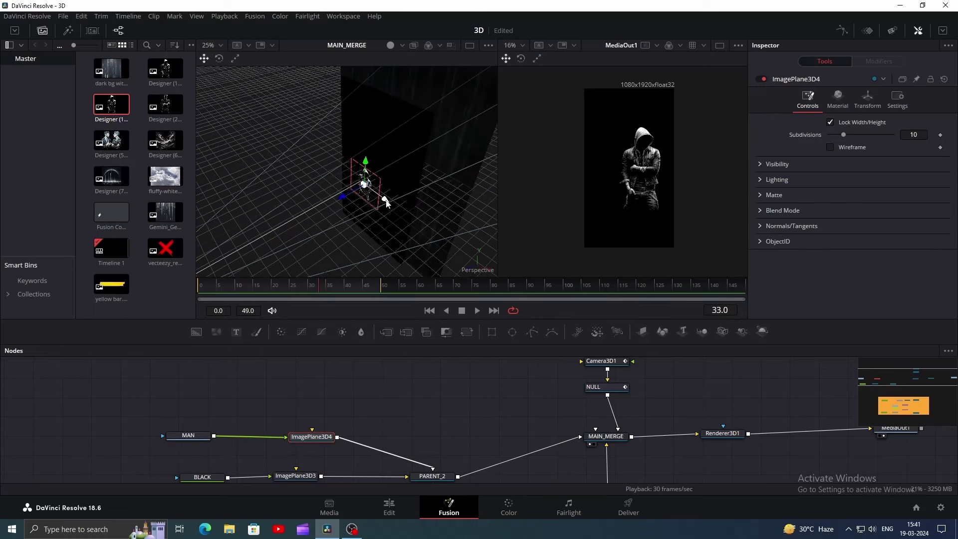
drag(387, 200, 383, 198)
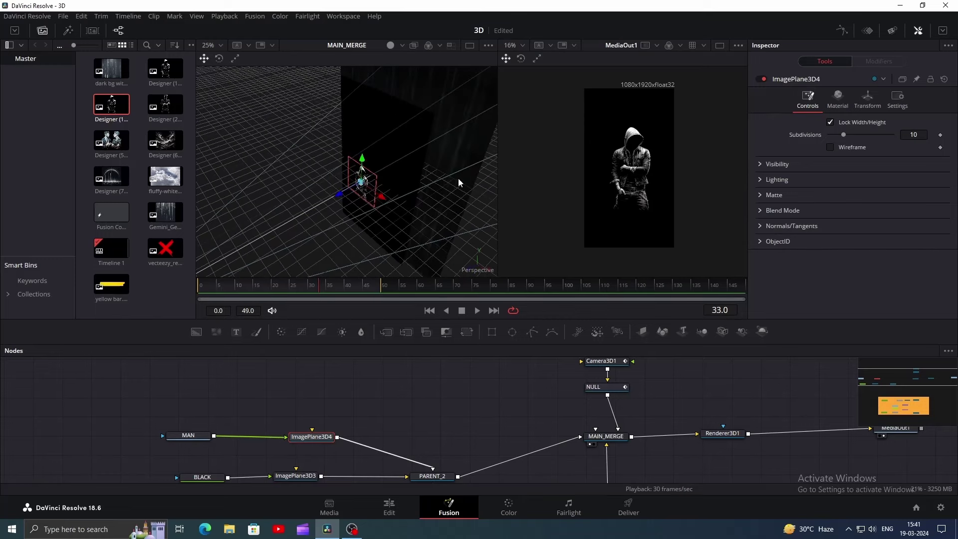
click(871, 102)
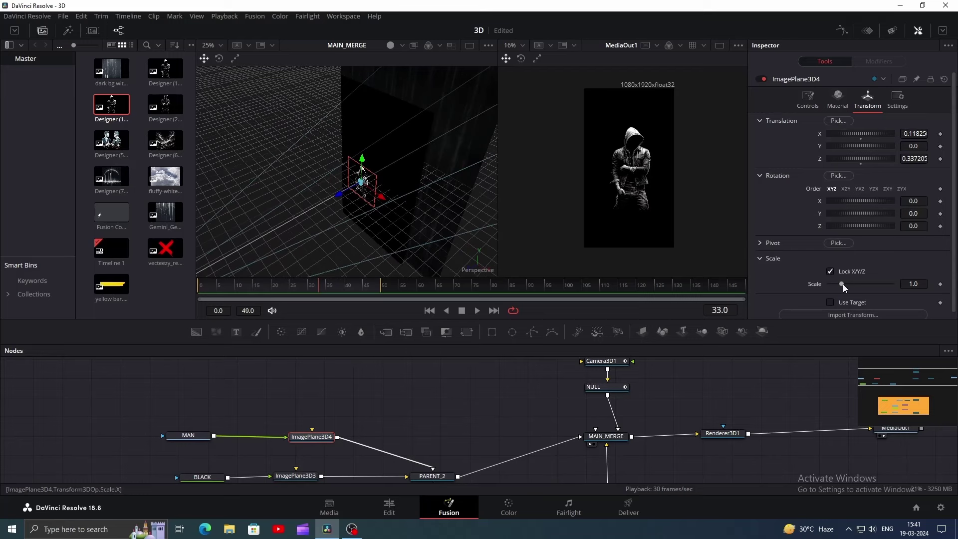
drag(843, 283, 846, 282)
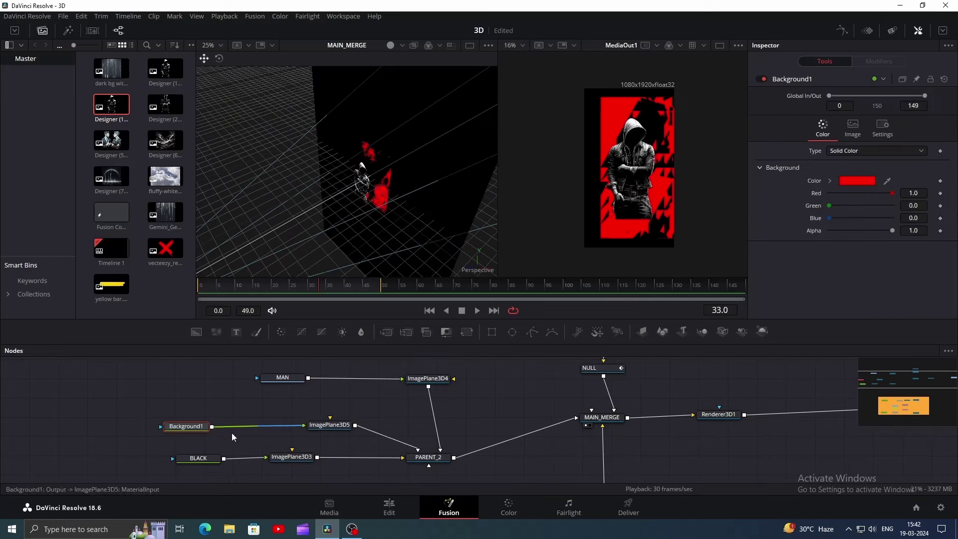
Step: Rename the red Background1 node to RED_BAR
click(185, 427)
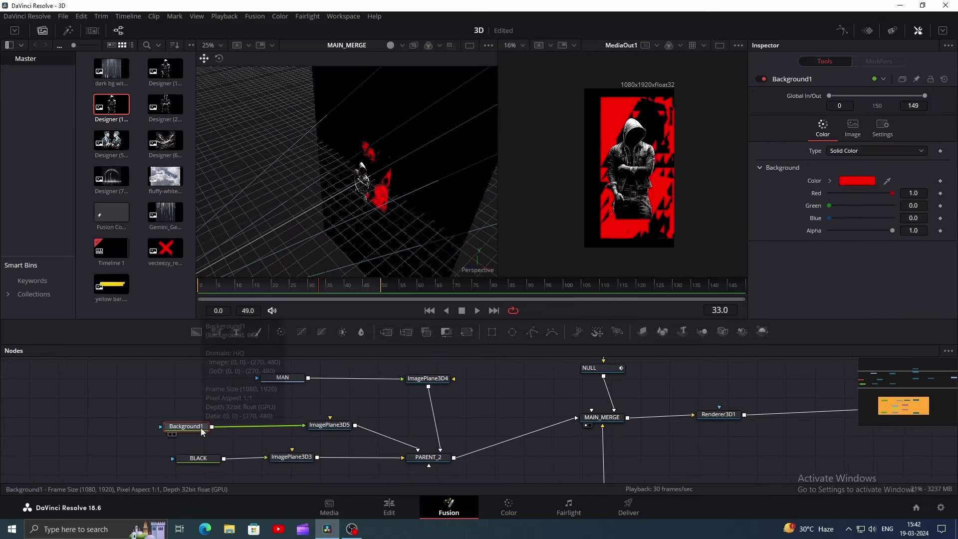
key(F2)
text(RED_BAR)
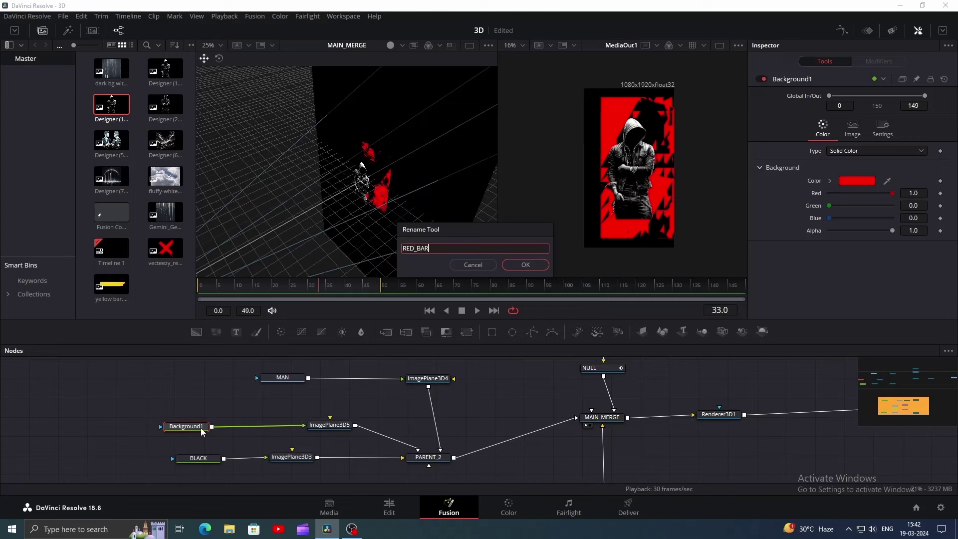
key(Return)
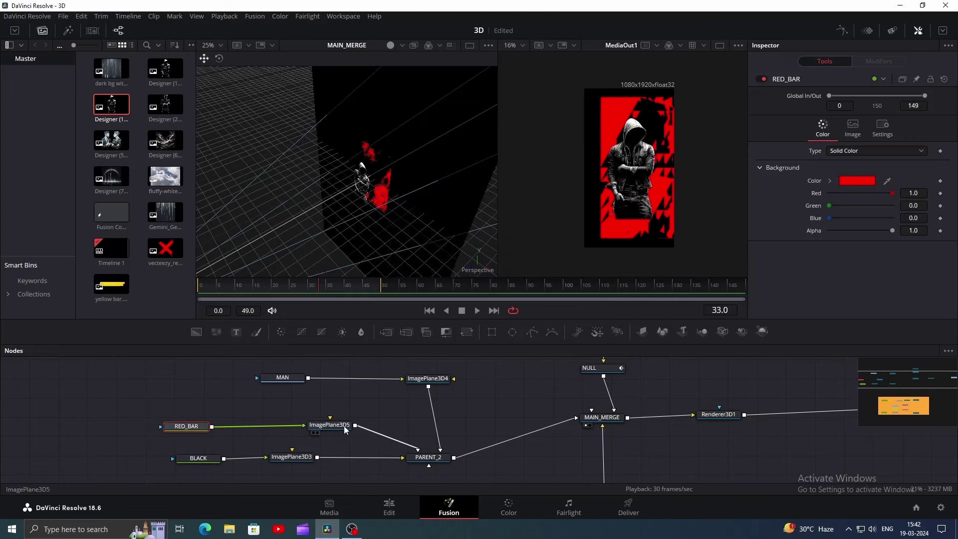
Step: Shift ImagePlane3D5 to about -0.15 on X and 0.28 on Z behind the man, and scale it to 5.0
click(328, 425)
mouse_move(378, 156)
mouse_down()
mouse_move(361, 165)
mouse_move(371, 160)
mouse_up()
click(867, 99)
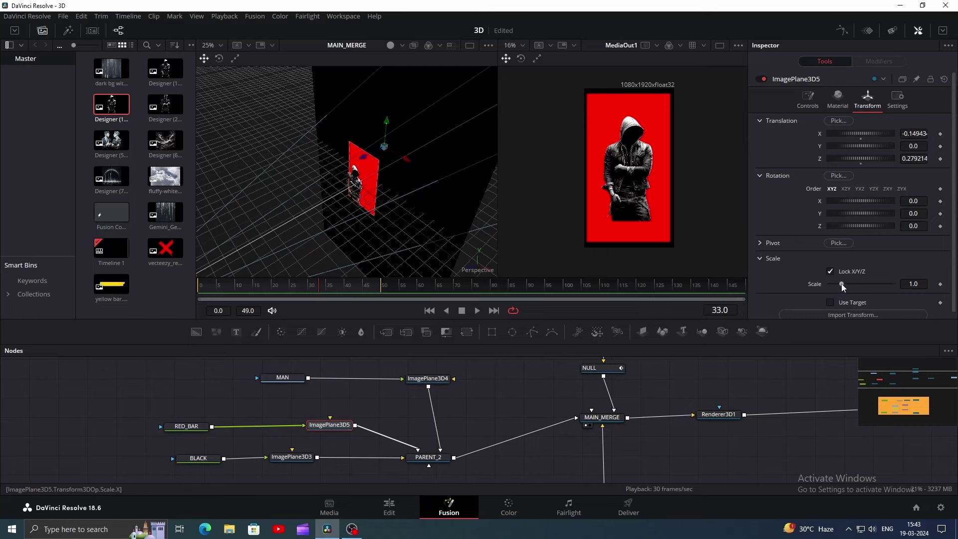
drag(842, 284, 892, 284)
Step: Add a Rectangle mask to RED_BAR and shape it into a band about 3.89 wide and 0.24 high, centred off the frame's left edge
click(186, 426)
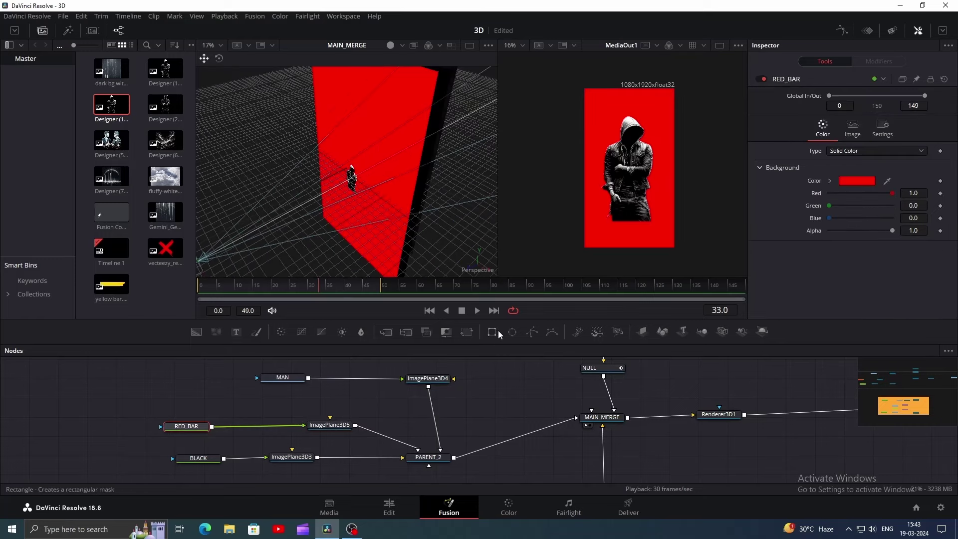
click(492, 332)
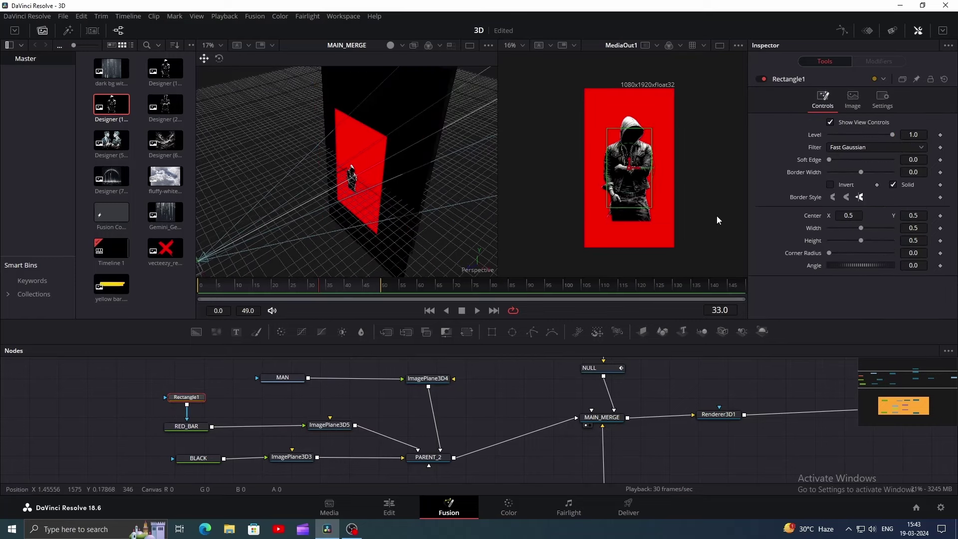
drag(651, 208, 688, 187)
drag(638, 168, 528, 143)
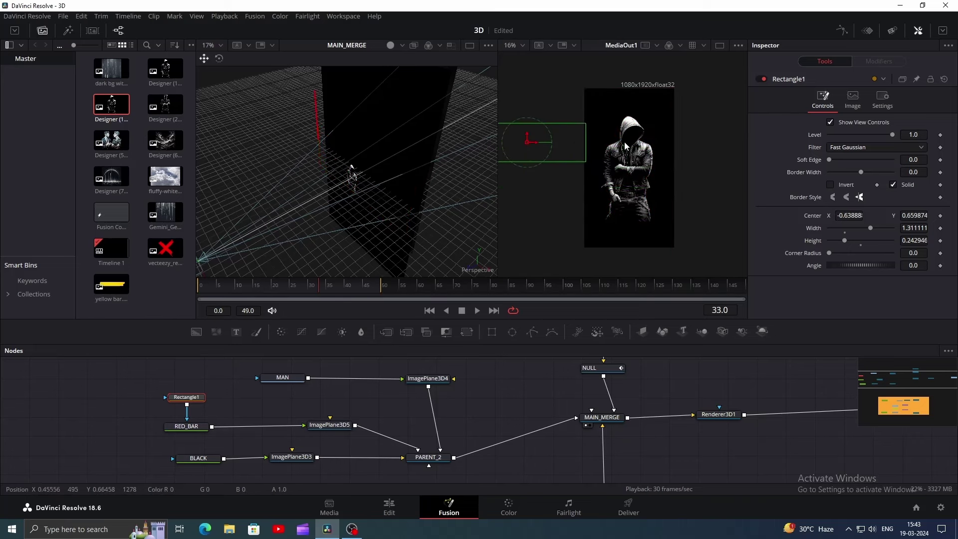
drag(587, 145, 706, 147)
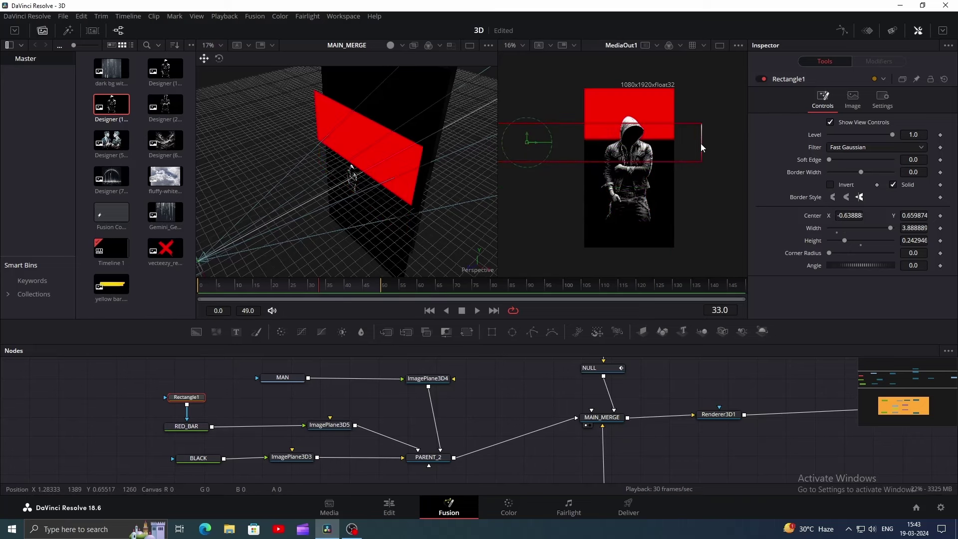
Step: Thin the Rectangle1 mask to a height of about 0.067, set its angle to -5 and raise it behind the man
drag(617, 146, 617, 152)
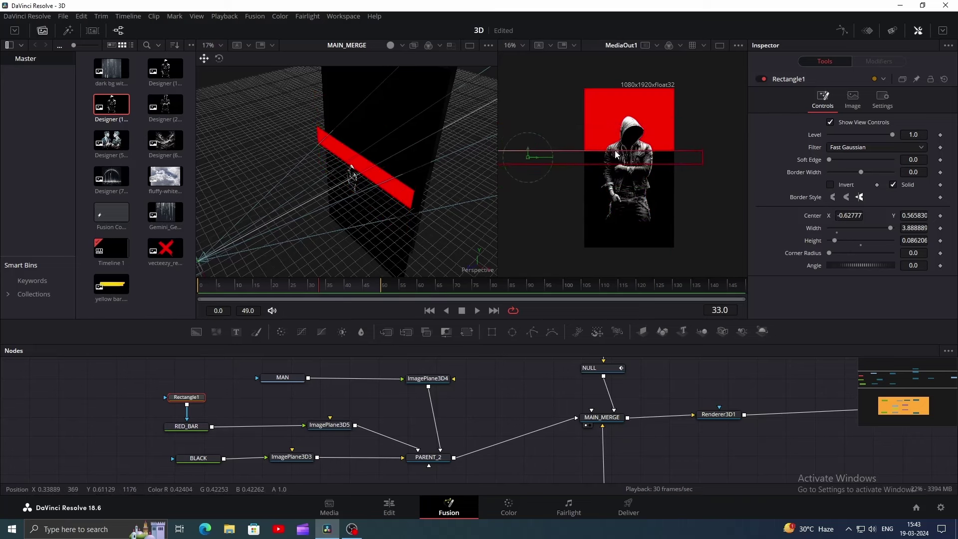
drag(528, 158, 531, 163)
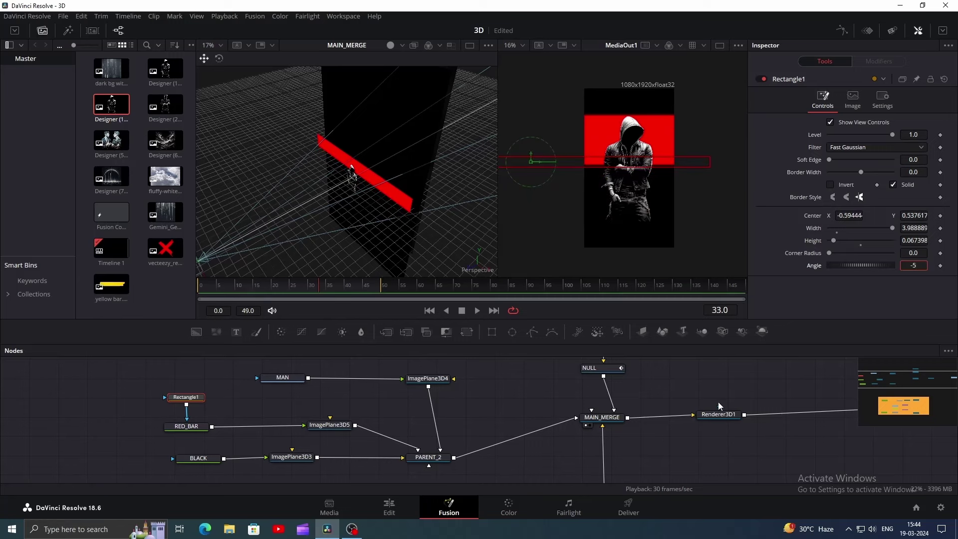
key(Return)
drag(532, 160, 532, 142)
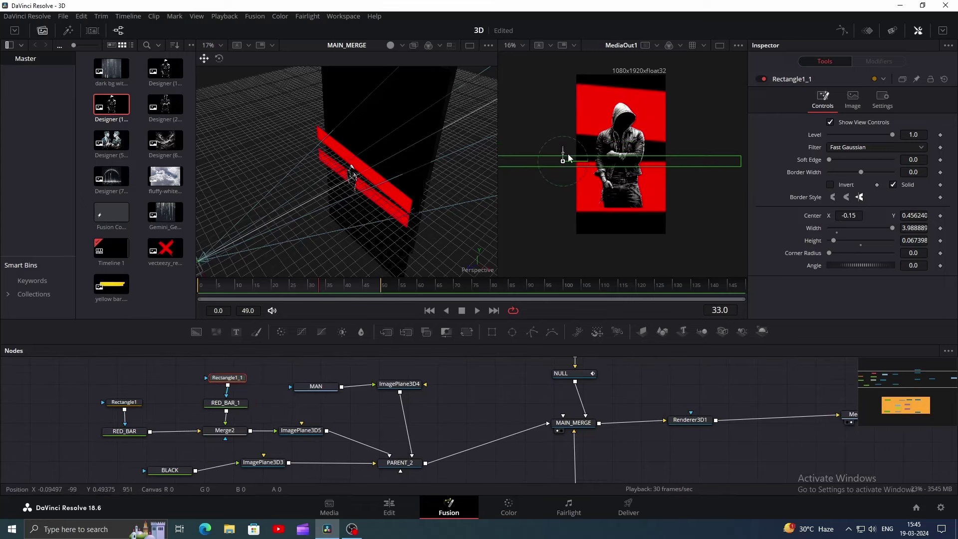
Step: Place the Rectangle1_1 mask at about 1.48, 0.41 with a width of about 3.32, and set its angle to -5
drag(567, 160, 877, 175)
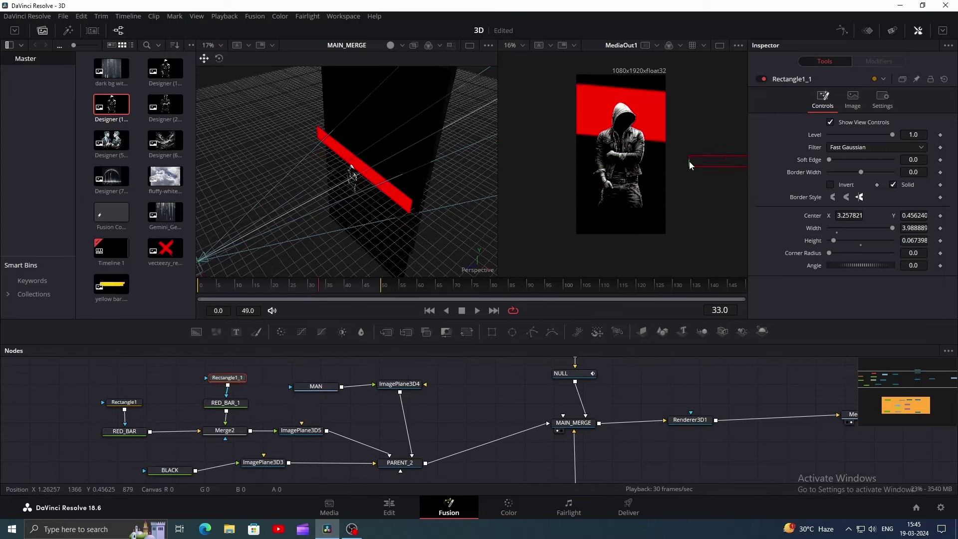
drag(690, 160, 742, 165)
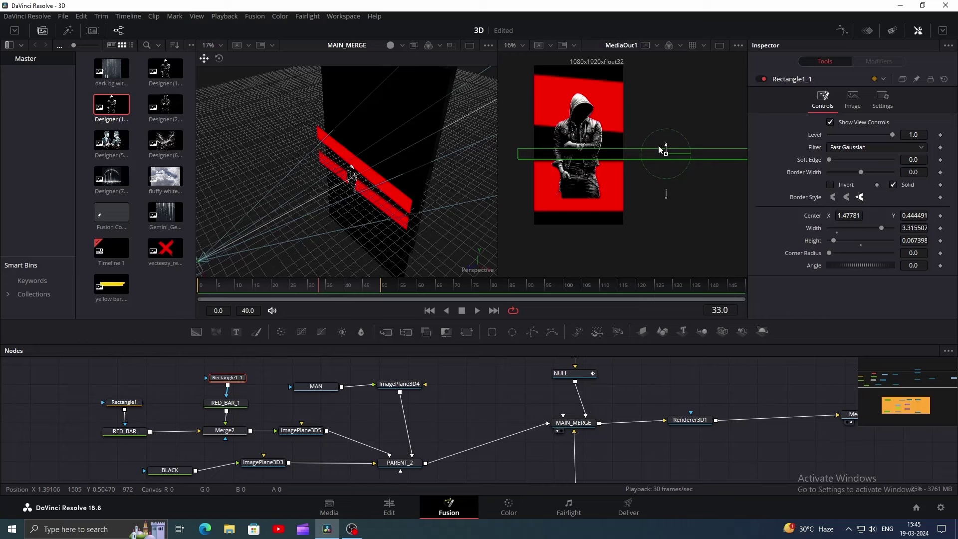
drag(661, 149, 662, 155)
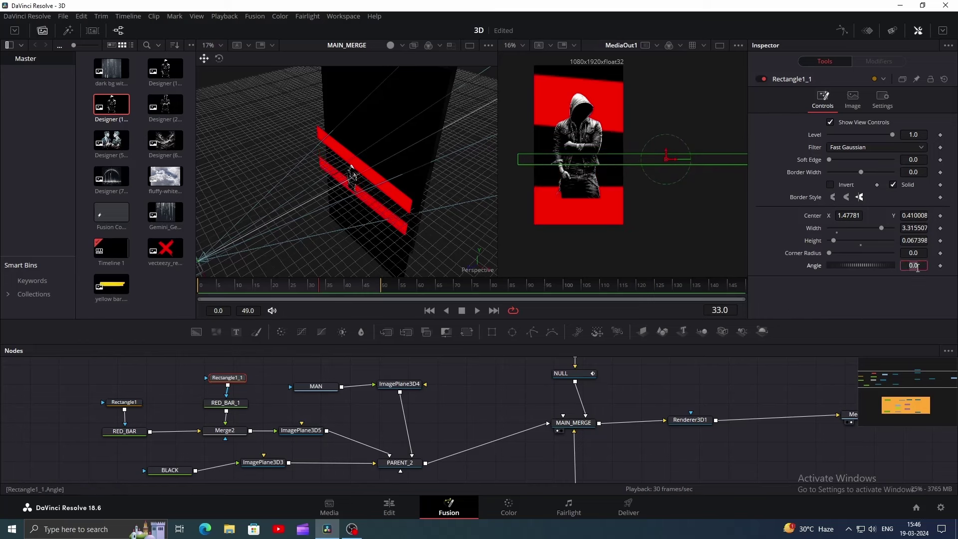
text(-5)
key(Return)
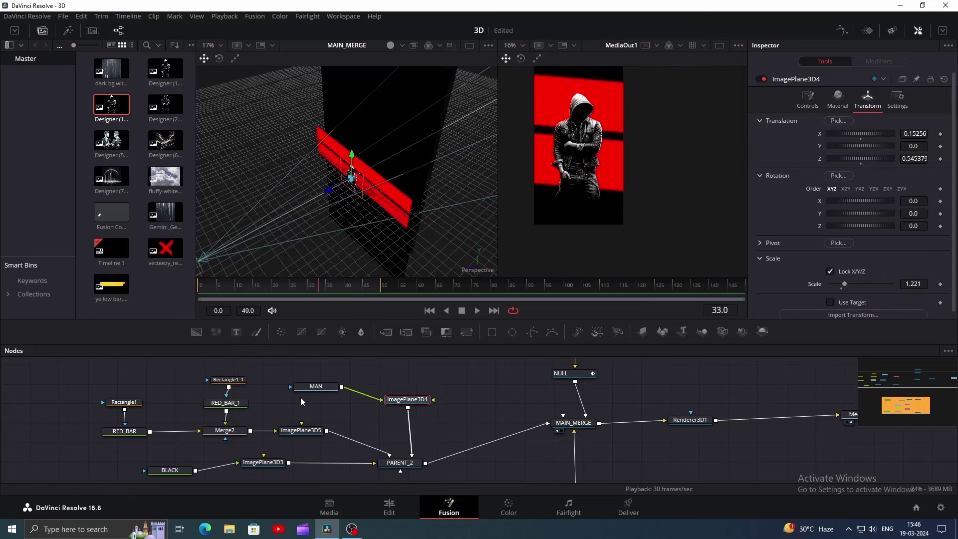
Step: Make room around the MAN node and rename the new black Background1 node above it to MASK
drag(321, 391, 320, 403)
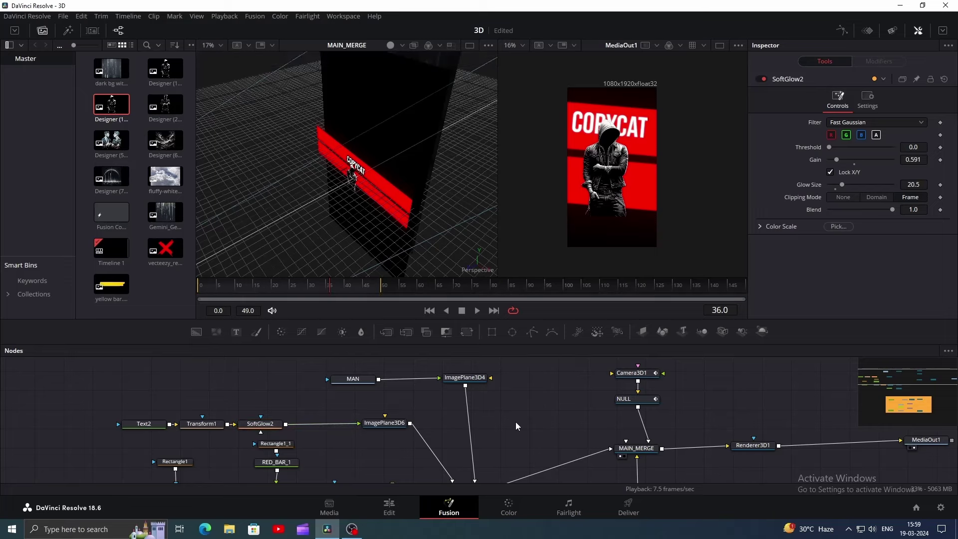
mouse_move(520, 430)
mouse_down()
mouse_move(496, 346)
mouse_move(505, 463)
mouse_move(507, 430)
mouse_up()
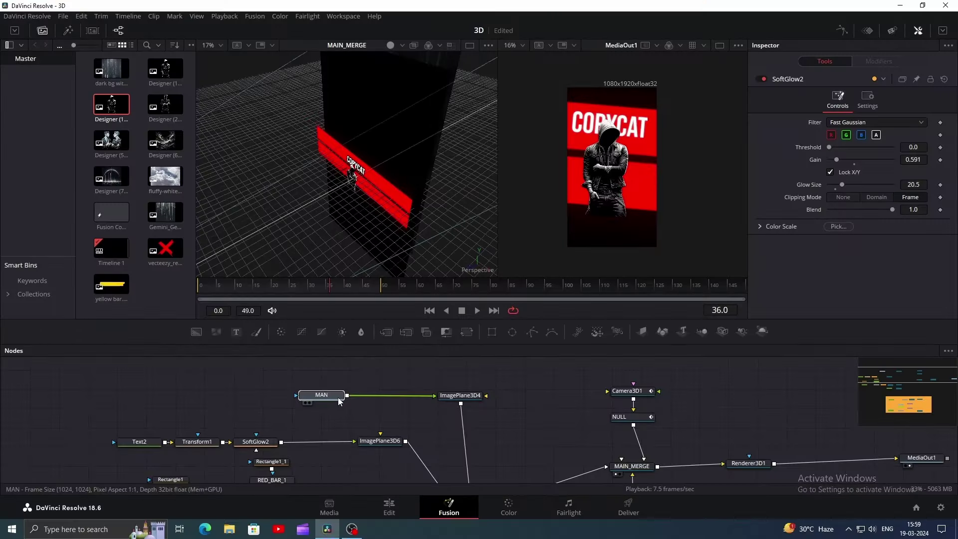
click(306, 377)
key(F2)
text(MASK)
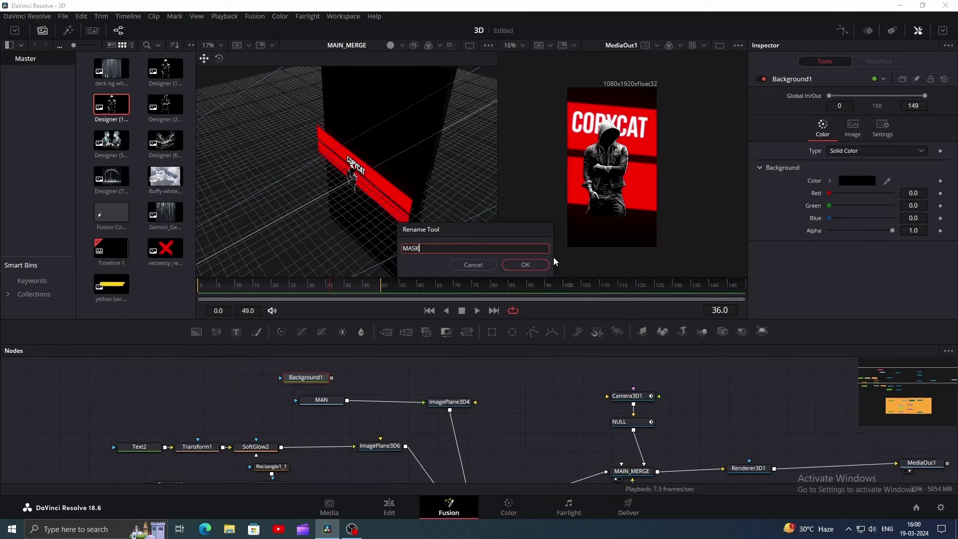
click(536, 268)
Step: Connect ImagePlane3D7 to PARENT_2 and move the plane forward in front of the man
drag(390, 378, 510, 506)
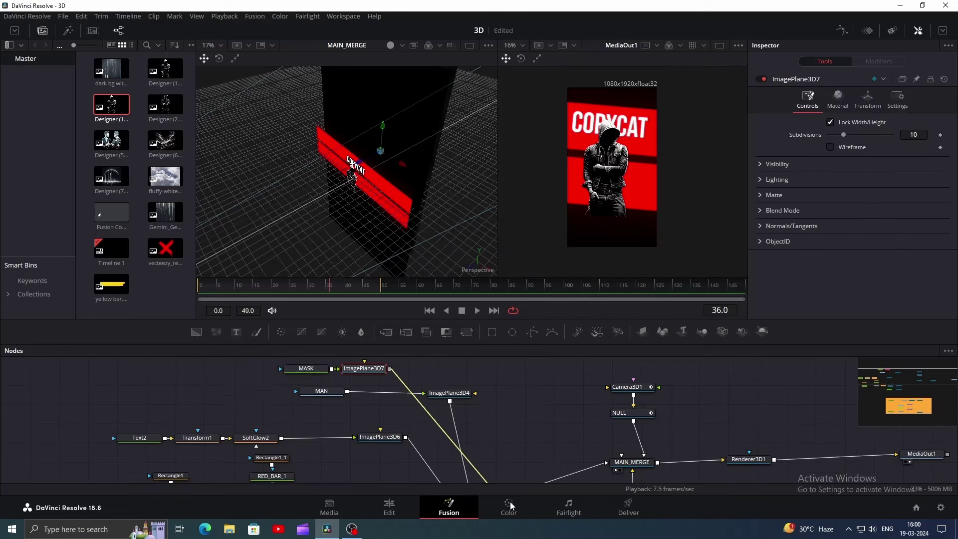
scroll(479, 450, down, 3)
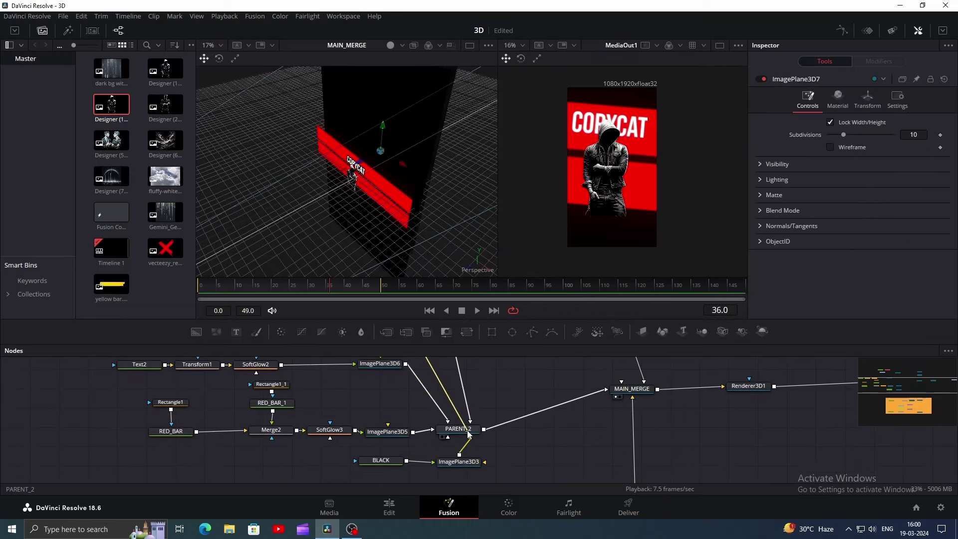
scroll(495, 452, up, 4)
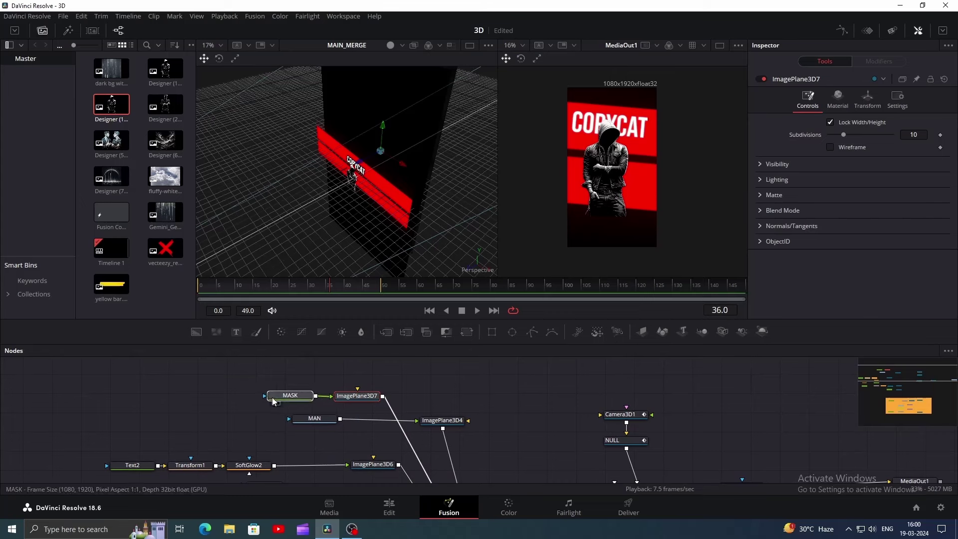
drag(336, 177, 317, 186)
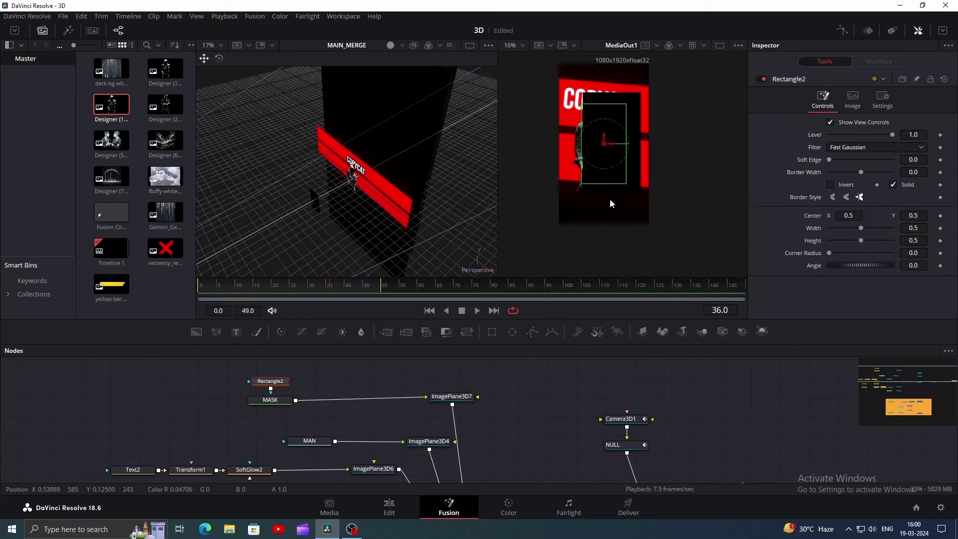
Step: Shape the Rectangle2 mask into a soft-edged band 0.2125 high over the man's legs at about Y 0.3, then preview the animation
drag(624, 184, 638, 173)
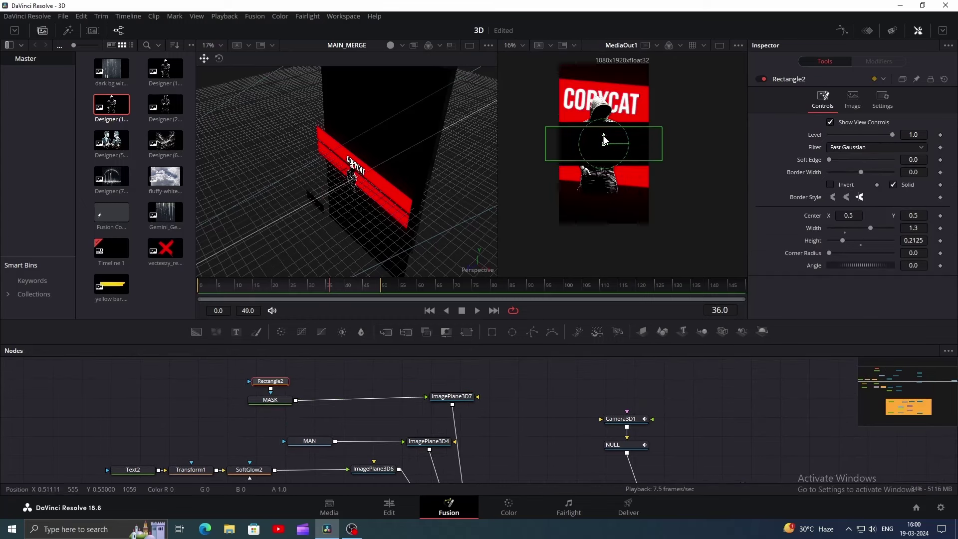
drag(605, 136, 607, 198)
drag(830, 160, 849, 161)
drag(859, 197, 859, 197)
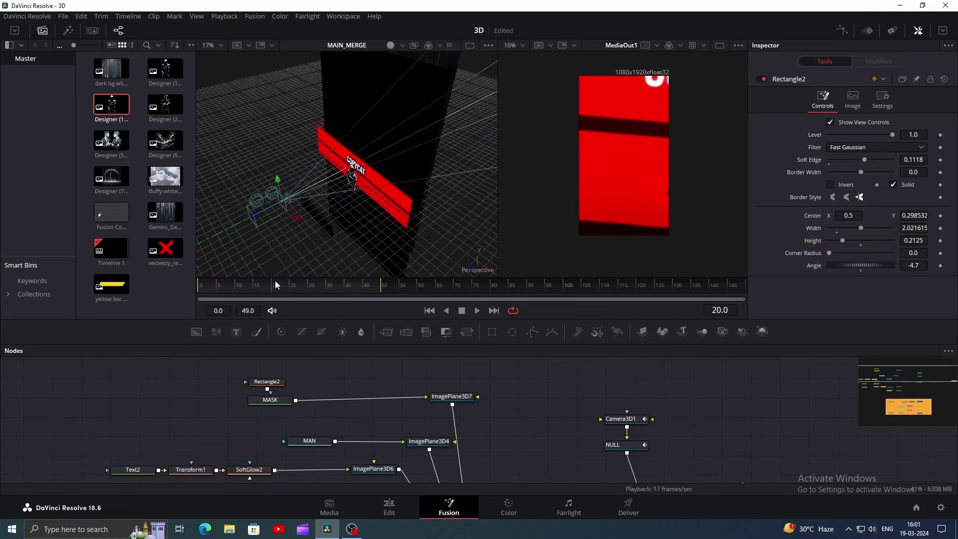
key(space)
Step: Enclose all nodes of the second scene, from MASK down to BLACK, in one underlay
drag(75, 381, 488, 427)
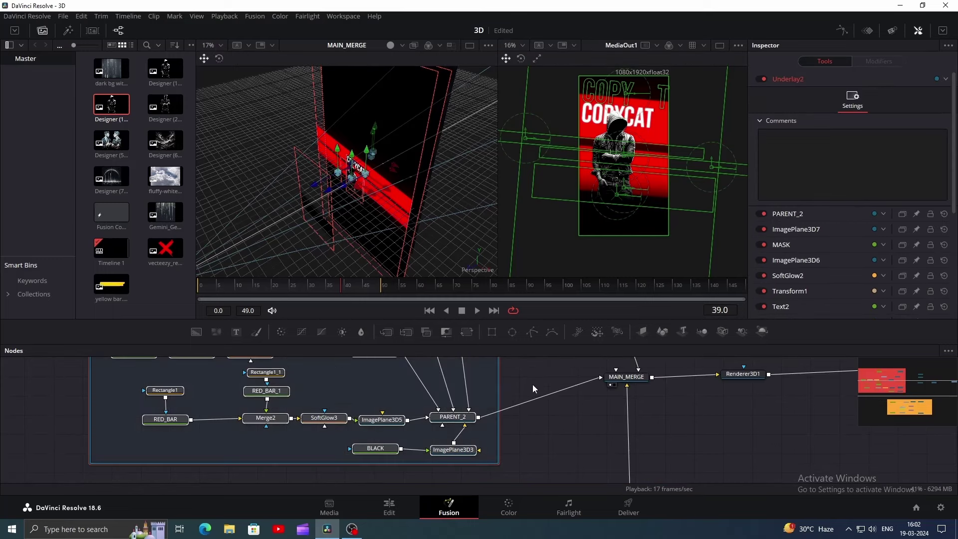
drag(530, 416, 504, 487)
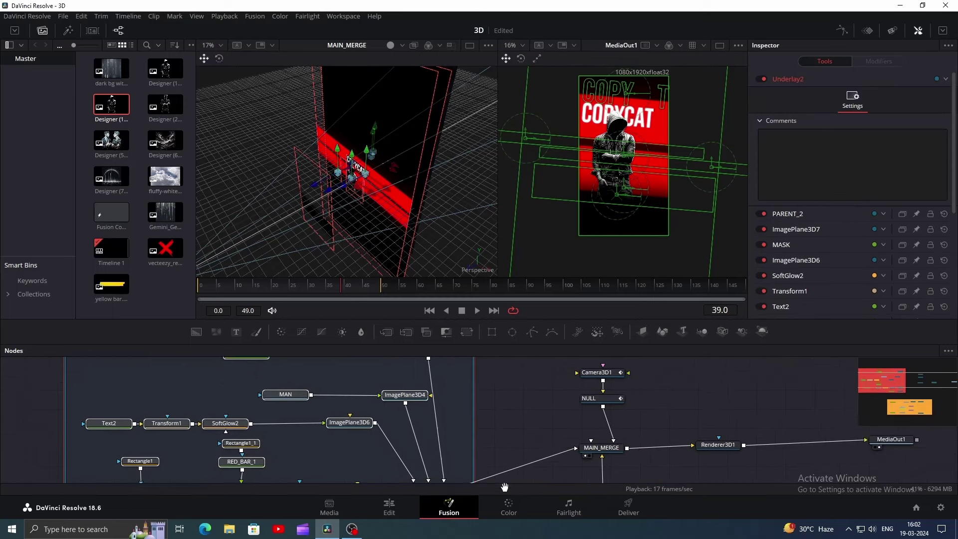
drag(227, 285, 275, 284)
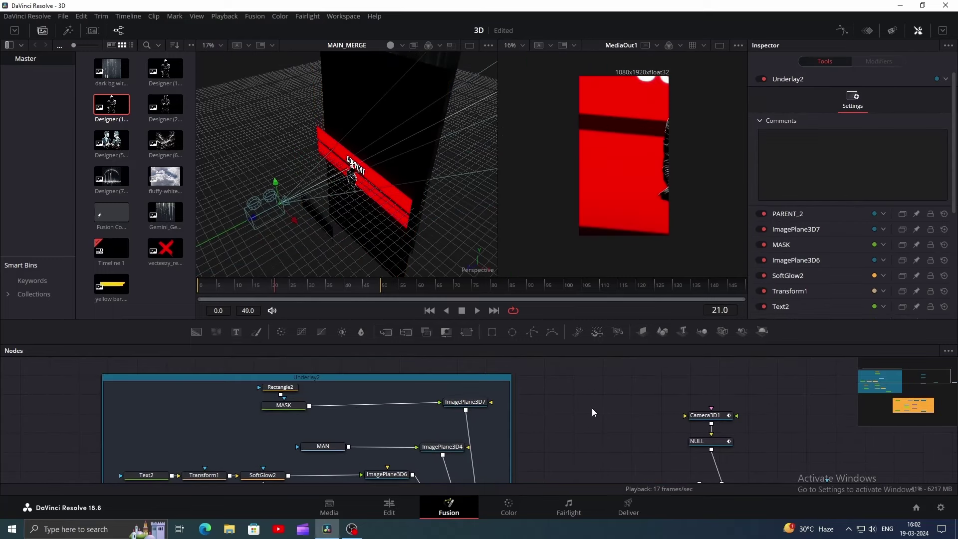
Step: Disable the second scene's image planes ImagePlane3D5, ImagePlane3D6 and ImagePlane3D7, leaving the black plane on
scroll(567, 439, up, 1)
scroll(574, 430, down, 3)
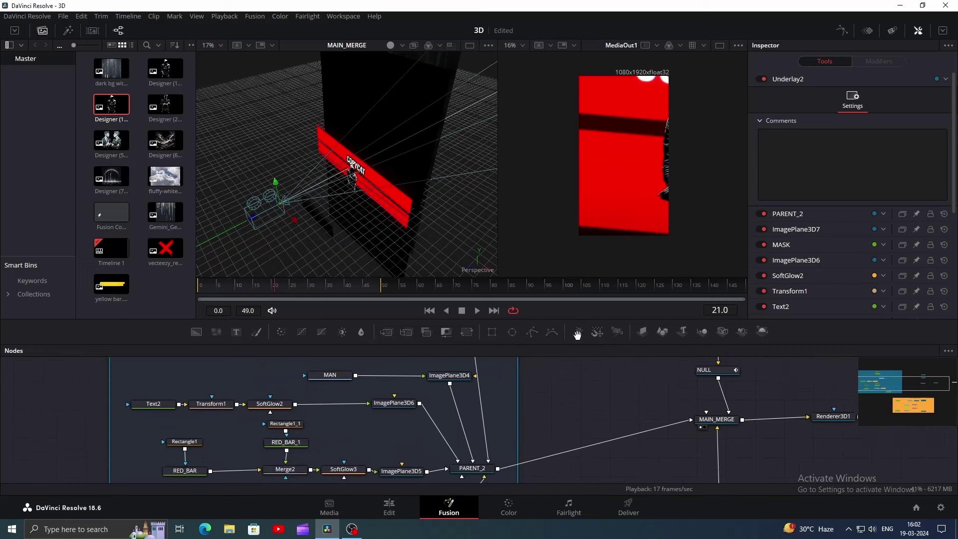
scroll(549, 440, down, 3)
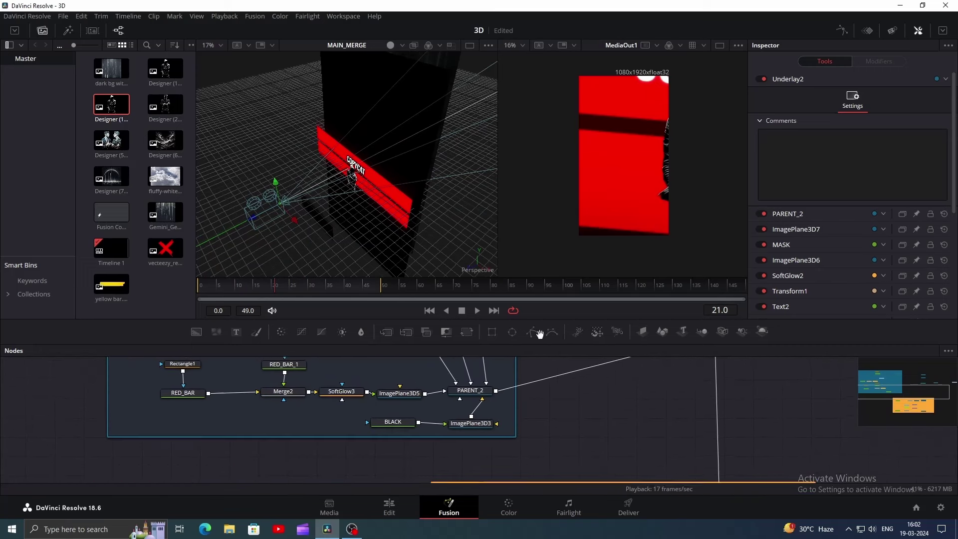
click(420, 452)
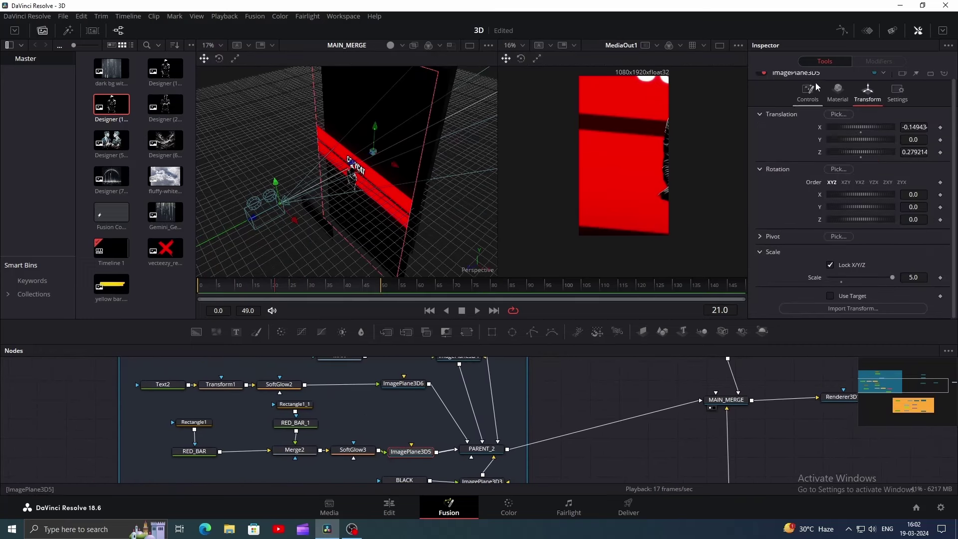
click(760, 74)
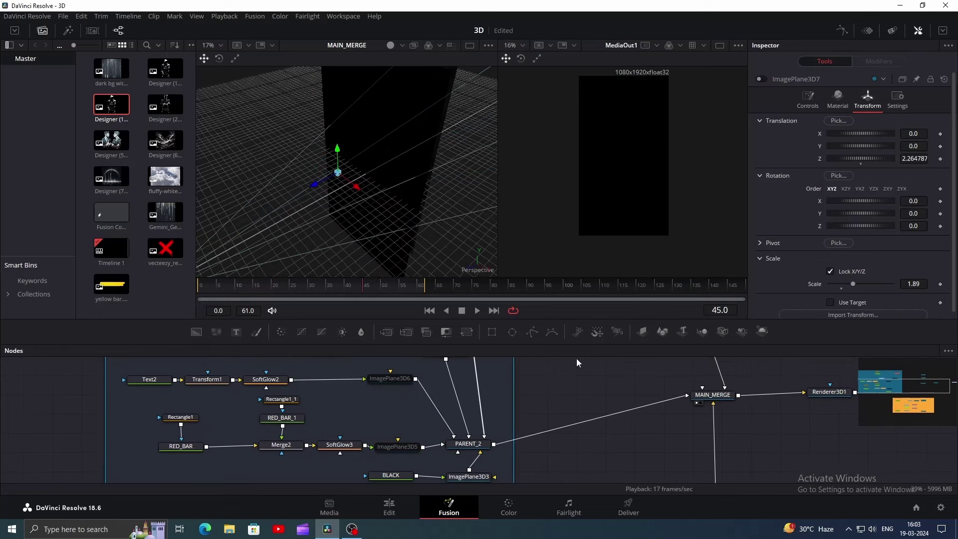
Step: Set the diffuse opacity of the black plane ImagePlane3D3 to 0.0
scroll(582, 384, down, 1)
scroll(587, 408, down, 1)
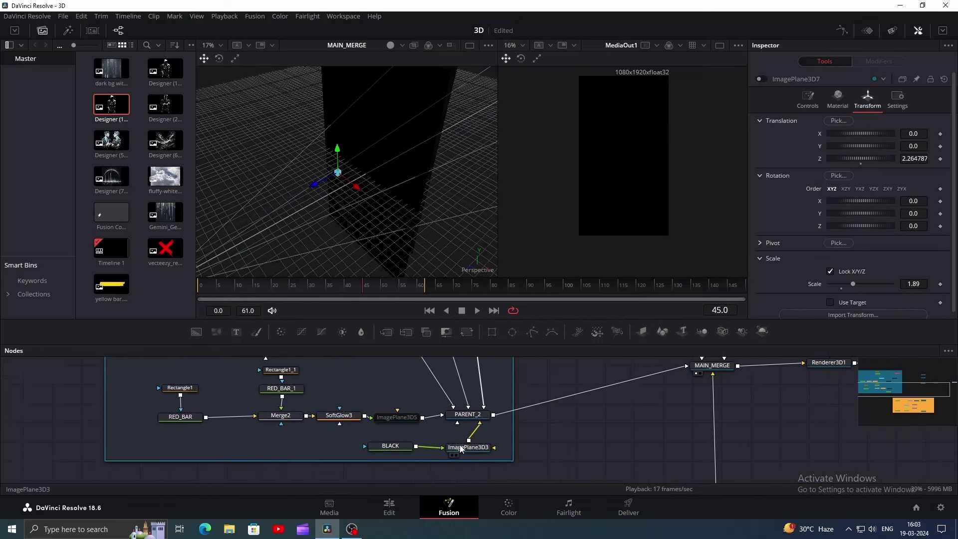
click(462, 448)
drag(881, 197, 756, 208)
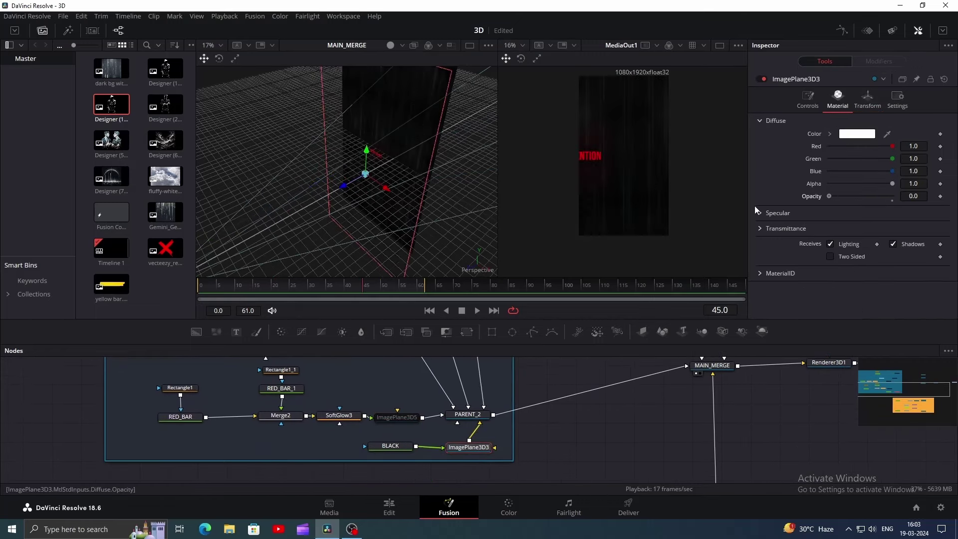
Step: Keyframe ImagePlane3D3's opacity at 0.0 on frame 23 and at full opacity on frame 35, then preview the fade
mouse_move(281, 285)
mouse_down()
mouse_move(291, 285)
mouse_move(284, 288)
mouse_up()
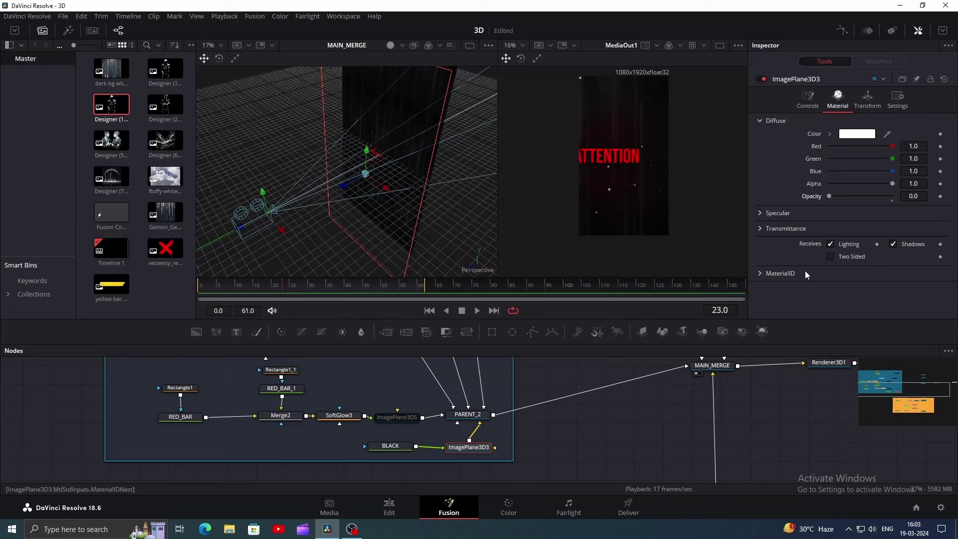
click(940, 198)
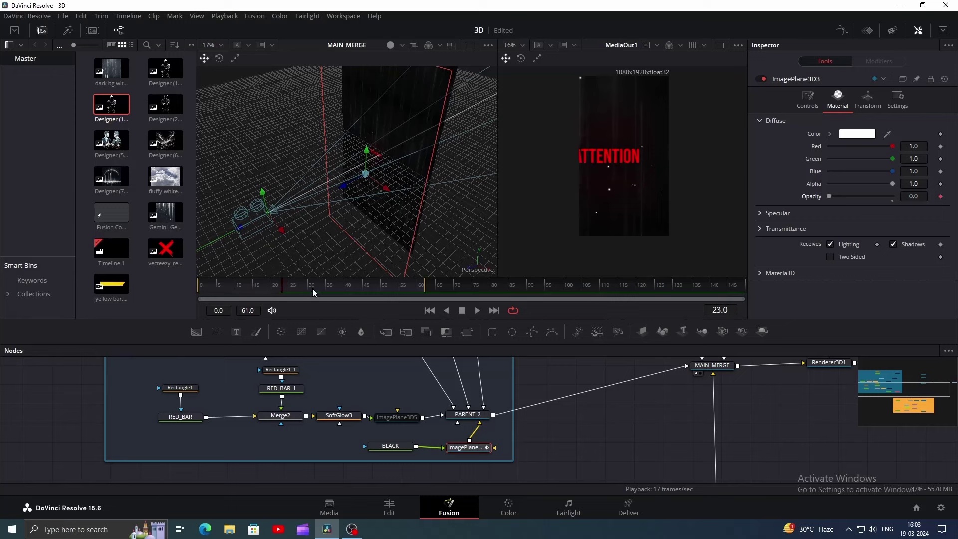
mouse_move(312, 293)
mouse_down()
mouse_move(243, 287)
mouse_move(328, 289)
mouse_up()
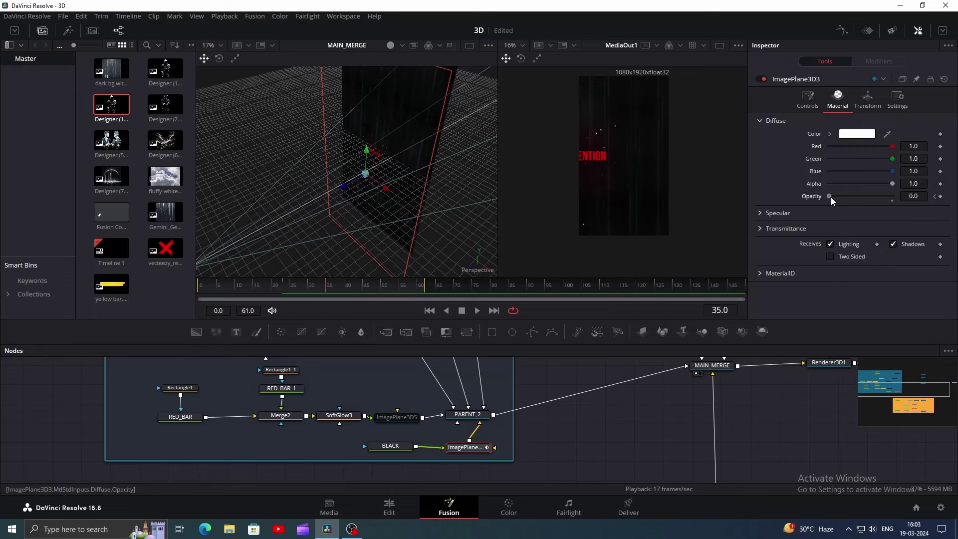
key(space)
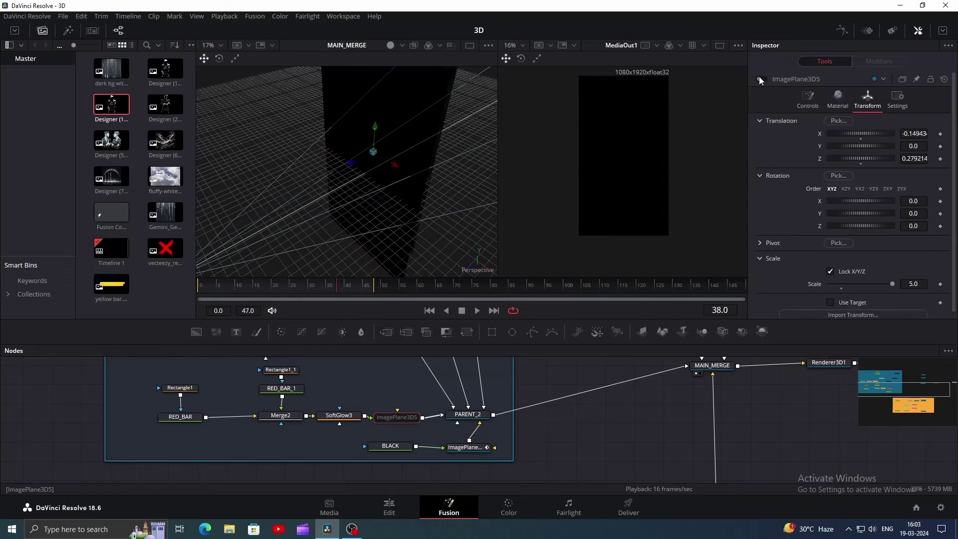
Step: Re-enable ImagePlane3D5 to bring back the red bars
click(760, 80)
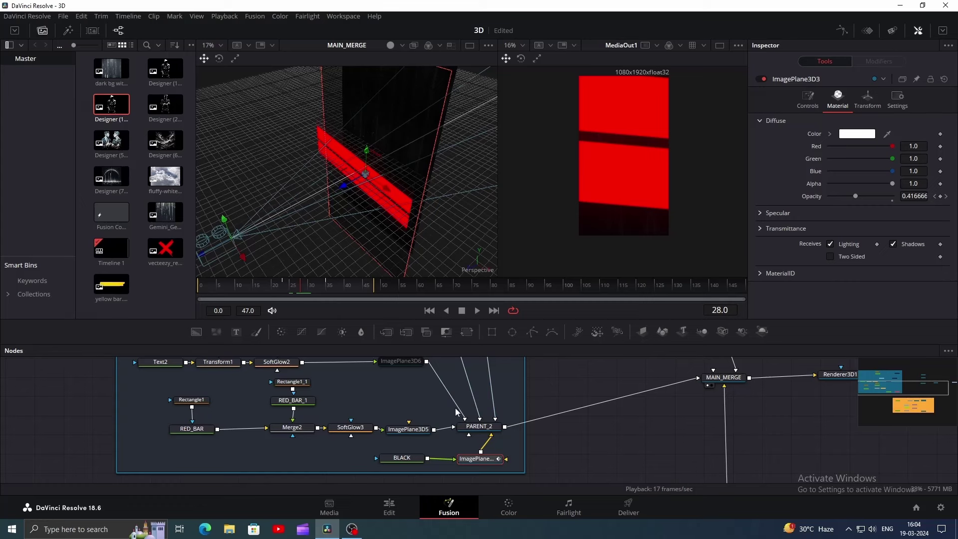
Step: Keyframe Rectangle1's width at about 0.76 on frame 28 and widen it across the picture on frame 38, then preview the red bar's reveal
click(193, 399)
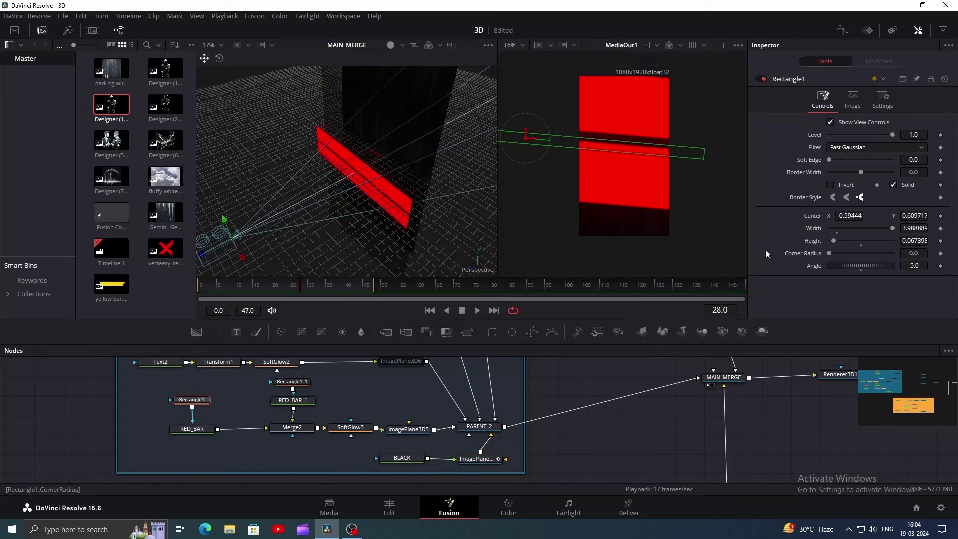
click(941, 229)
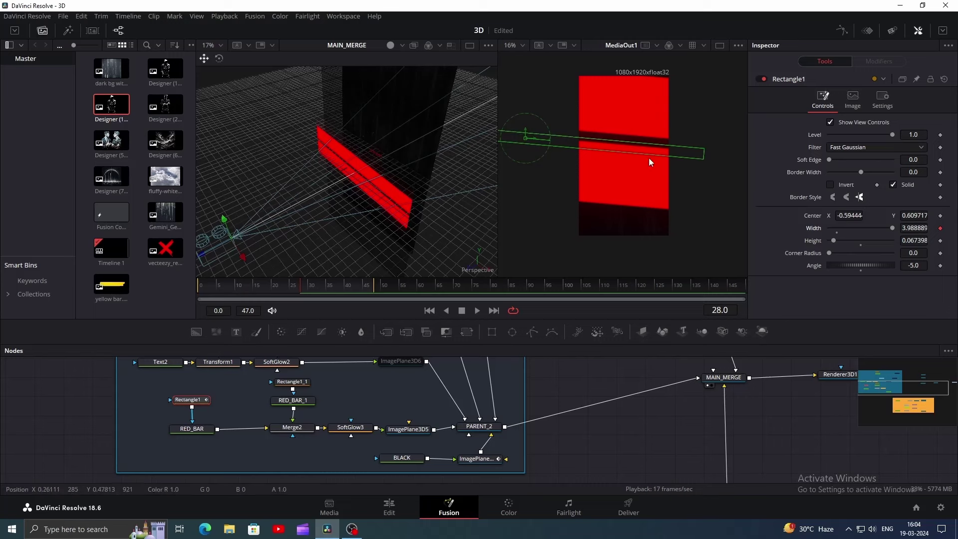
drag(704, 153, 560, 139)
click(338, 286)
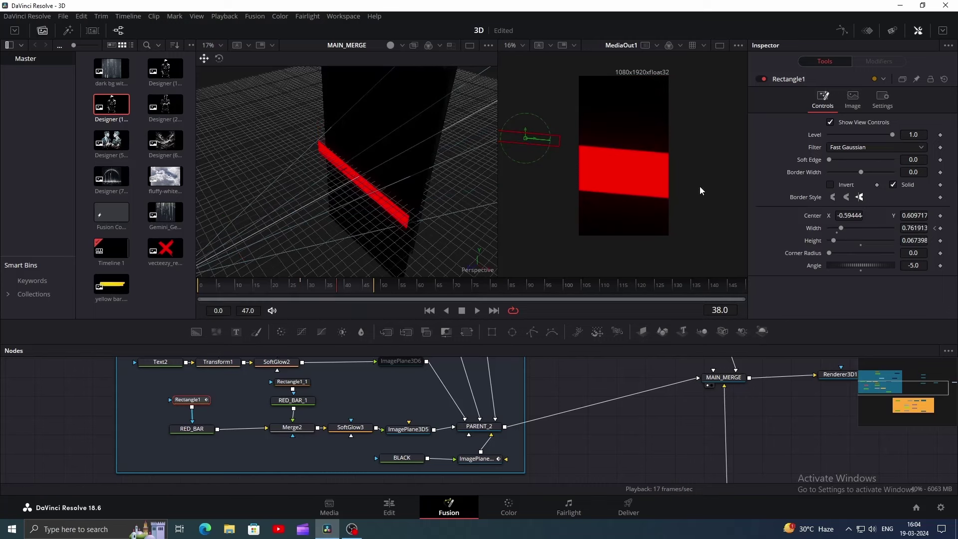
drag(841, 228, 891, 229)
key(space)
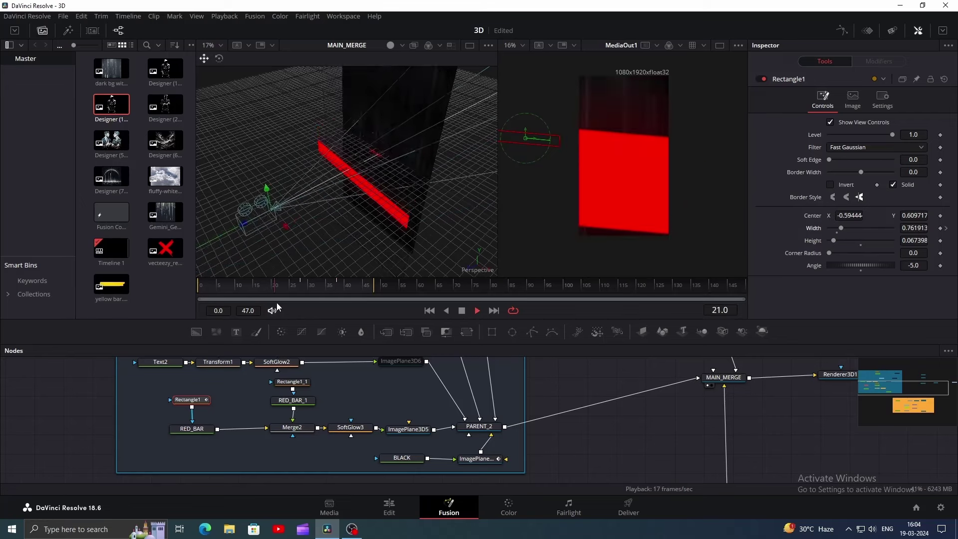
key(space)
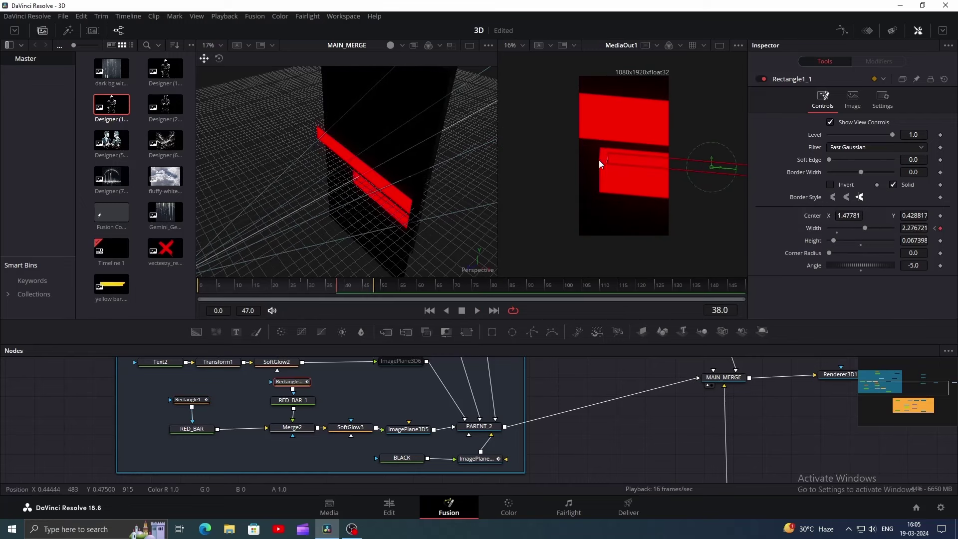
Step: Widen the second red bar's mask Rectangle1_1 to about 3.19 on frame 38, then preview the bar and COPYCAT title animation
click(569, 159)
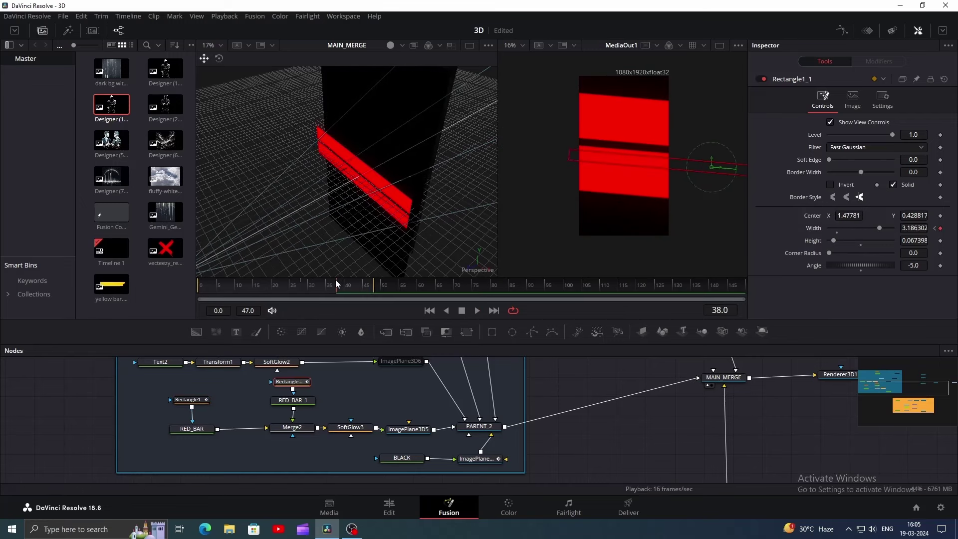
key(space)
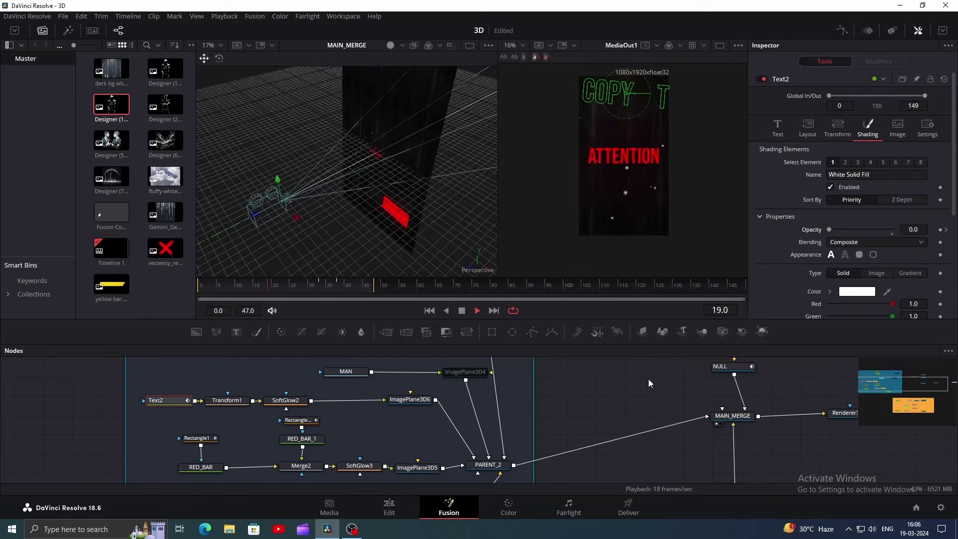
key(space)
scroll(652, 199, down, 2)
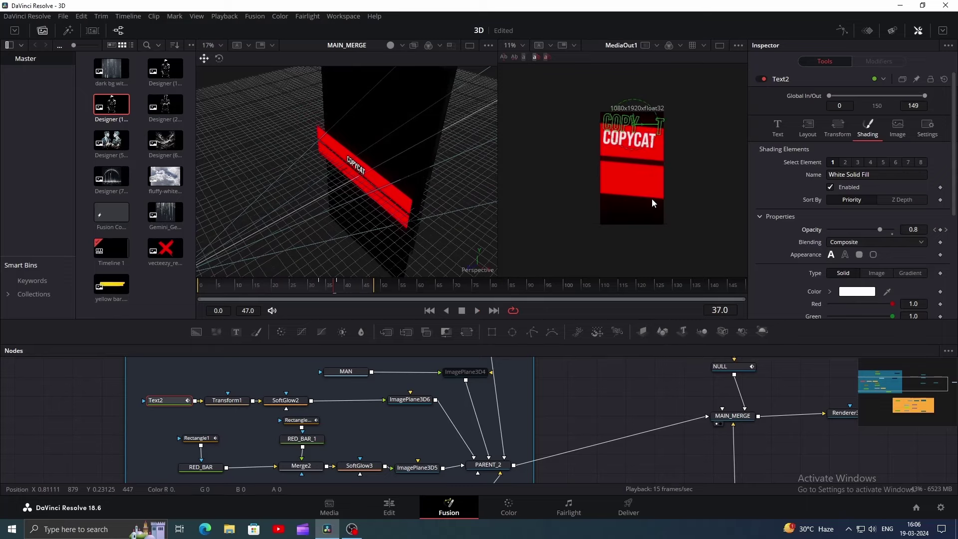
key(space)
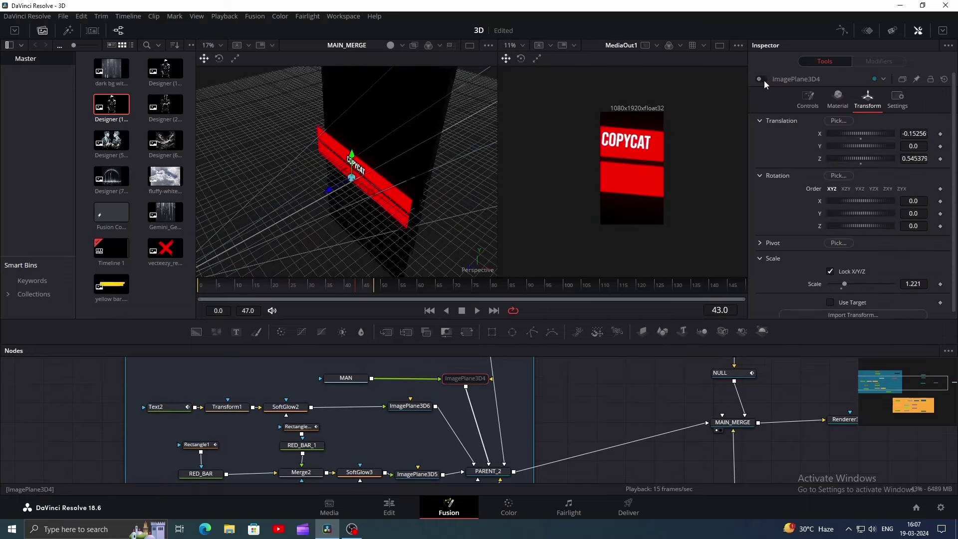
Step: Re-enable the man's ImagePlane3D4 and set the MAN clip's global in point to frame 21, then preview the scene change
click(764, 79)
click(270, 285)
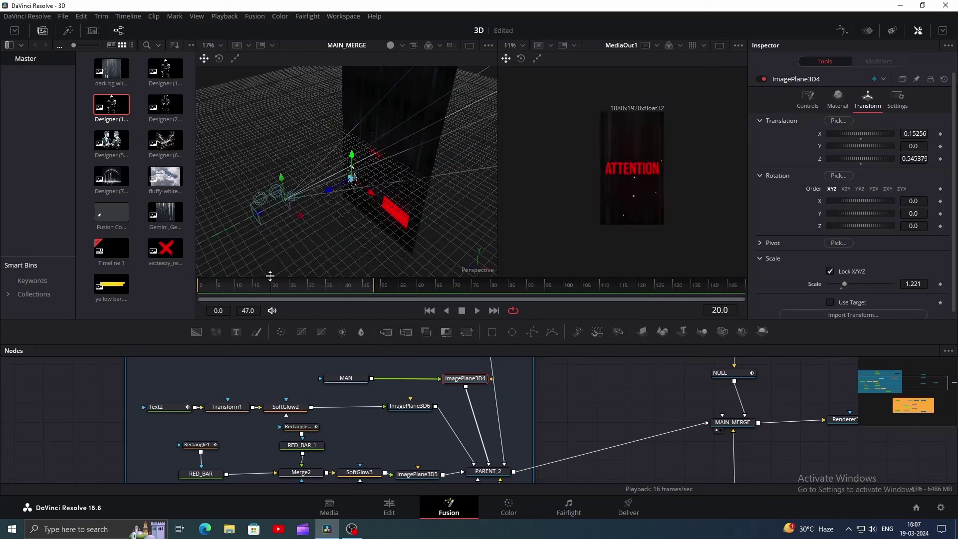
key(Right)
key(Left)
key(Right)
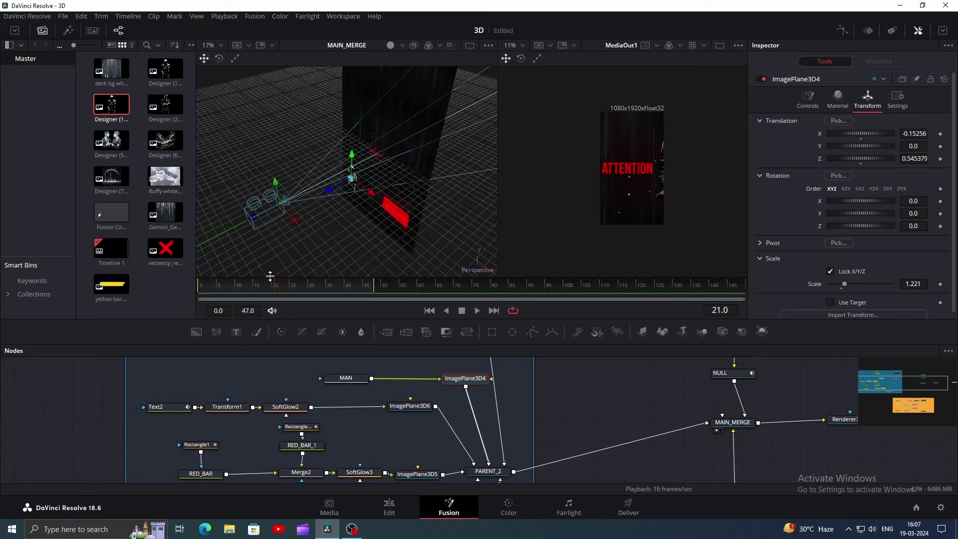
click(366, 378)
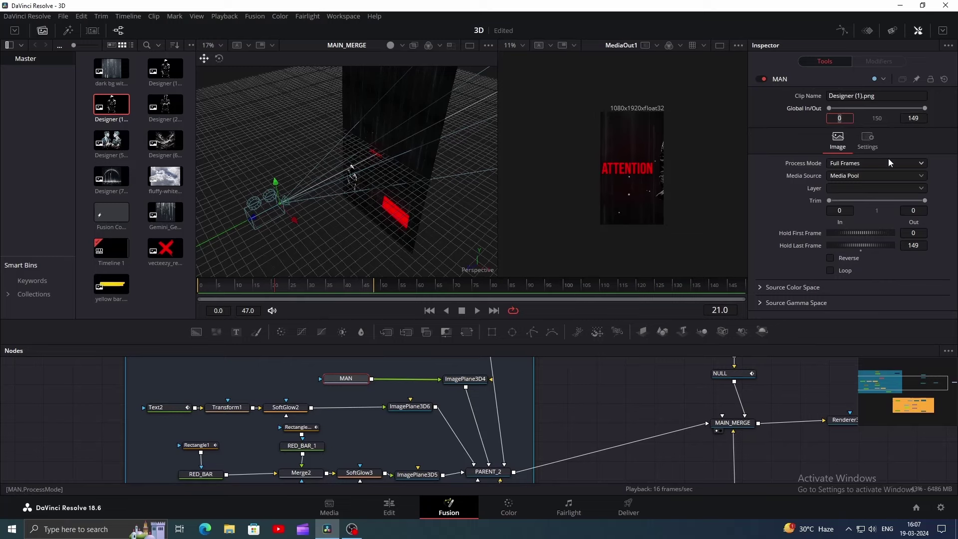
text(21)
key(Return)
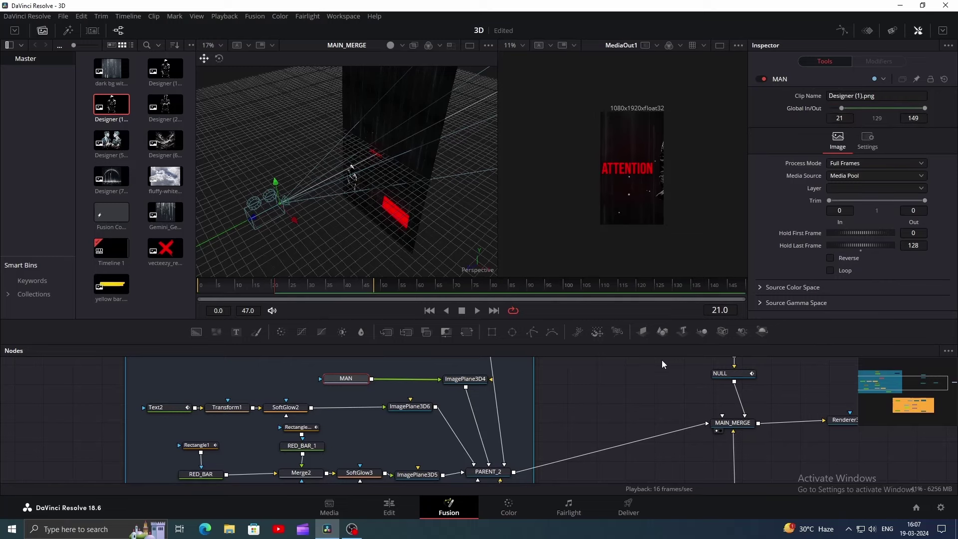
drag(273, 286, 217, 285)
key(space)
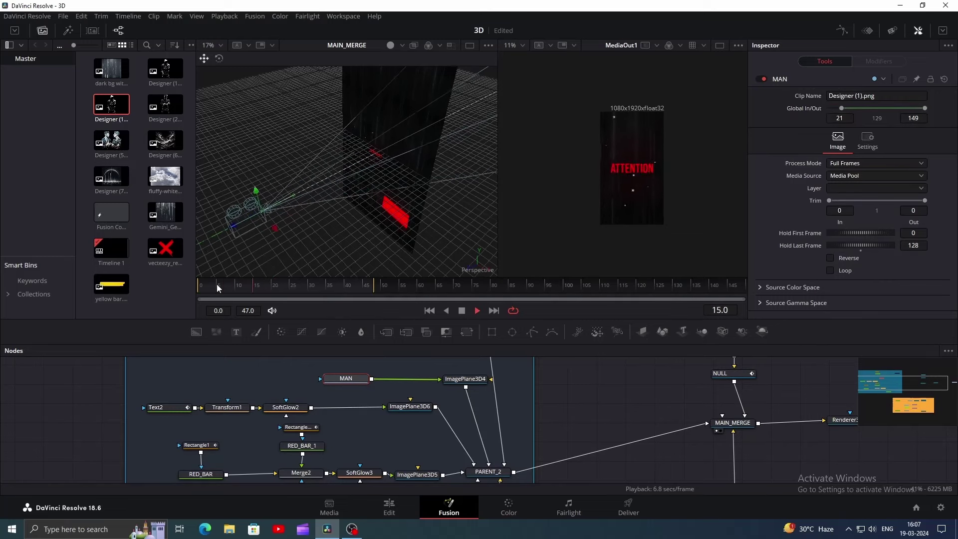
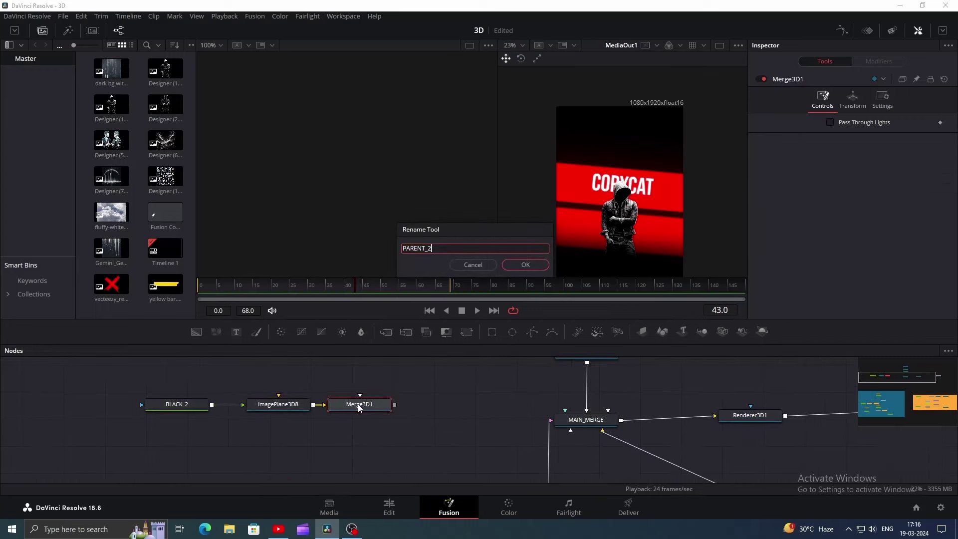
Step: Name the new 3D merge PARENT_3 and connect its output to MAIN_MERGE
key(Return)
drag(394, 404, 591, 421)
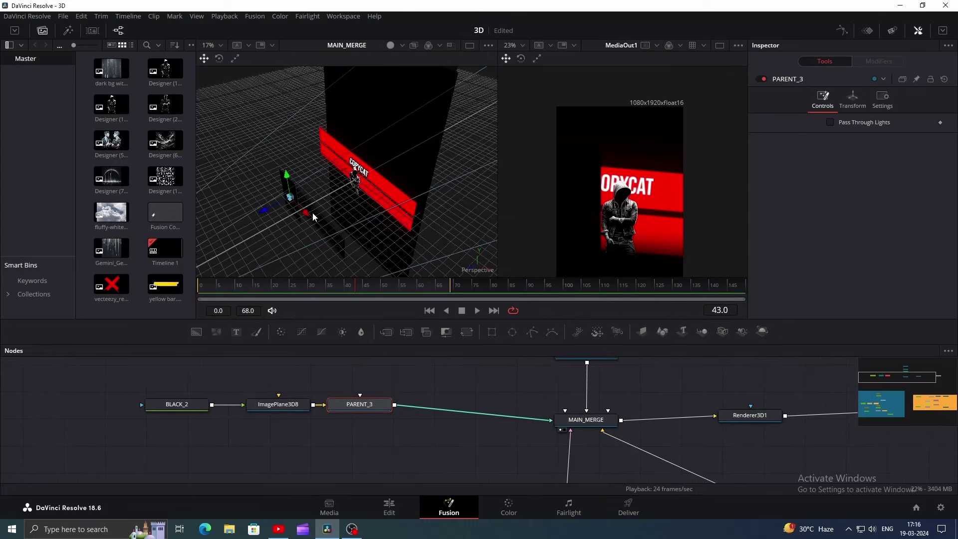
Step: Shift PARENT_3 along X to about 0.68 and scale it up to 5.0
drag(307, 214, 320, 224)
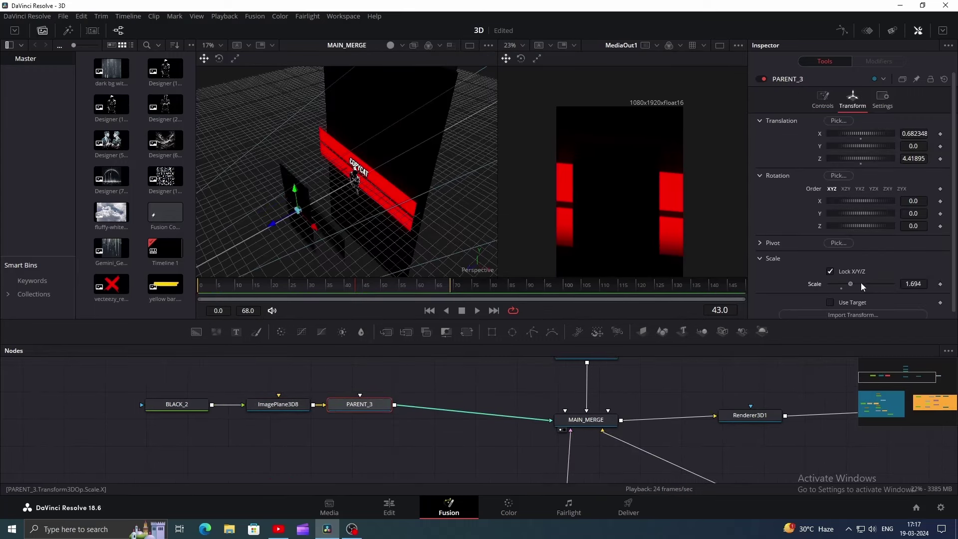
drag(862, 286, 893, 284)
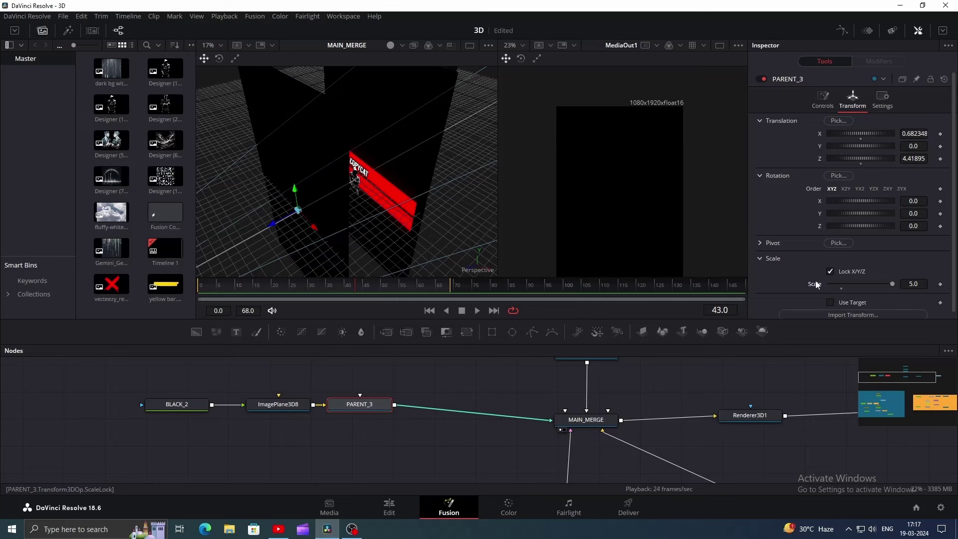
Step: Set the diffuse opacity of the third scene's black plane ImagePlane3D8 to 0.0 and keyframe it on frame 43
click(281, 408)
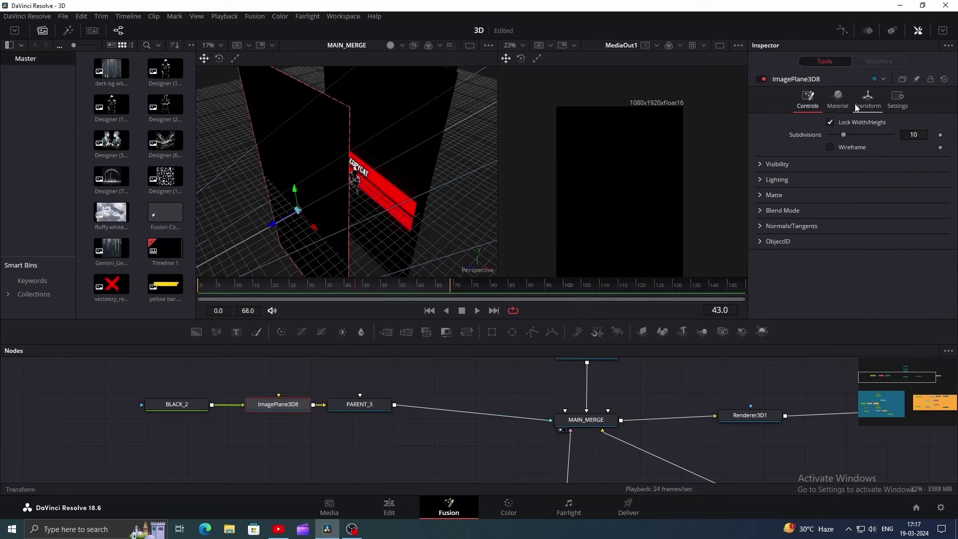
click(838, 100)
drag(844, 196, 811, 198)
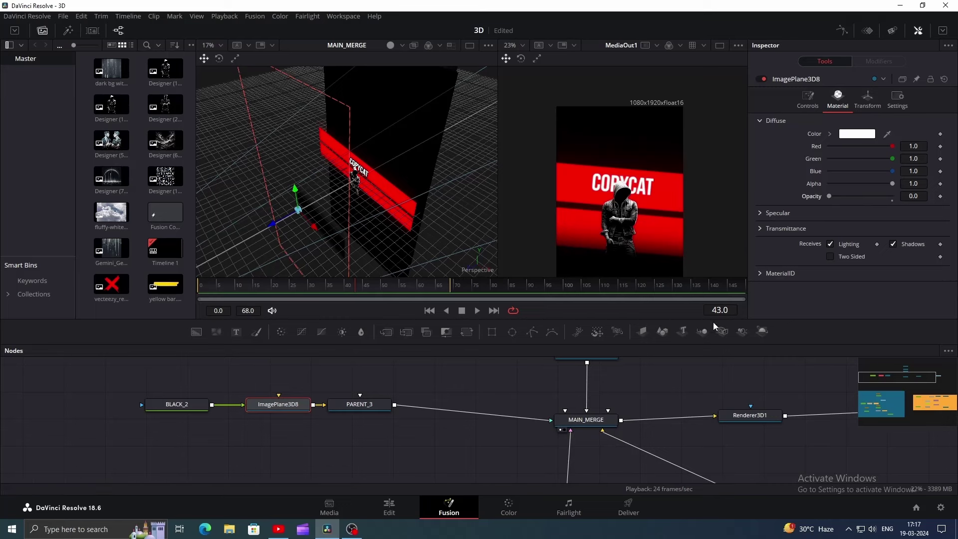
click(939, 197)
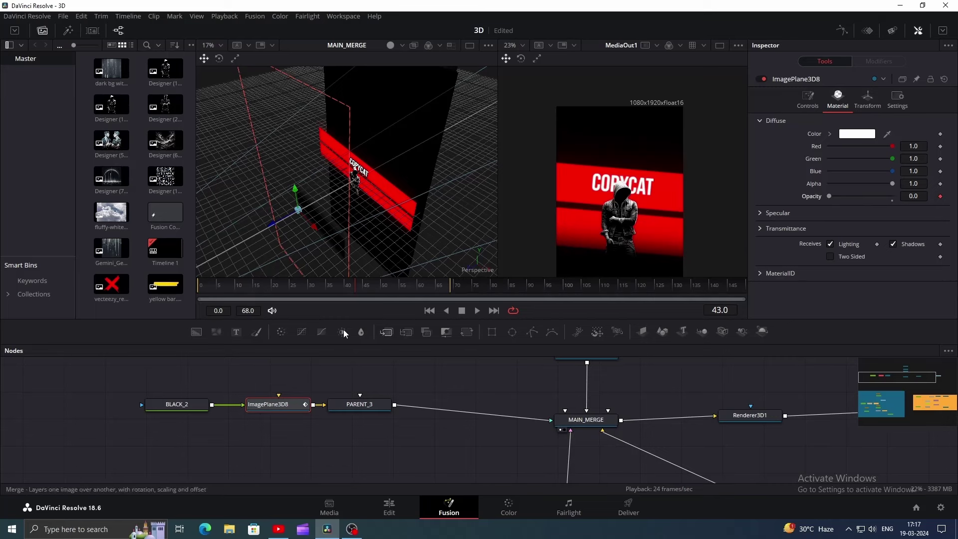
click(382, 285)
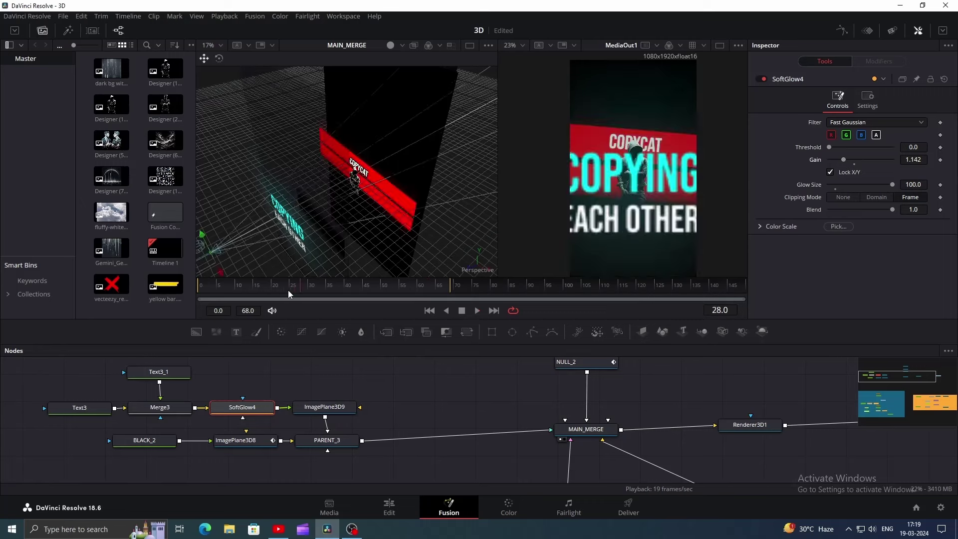
Step: Preview the transition from the COPYCAT scene to the COPYING EACH OTHER text
click(287, 289)
key(space)
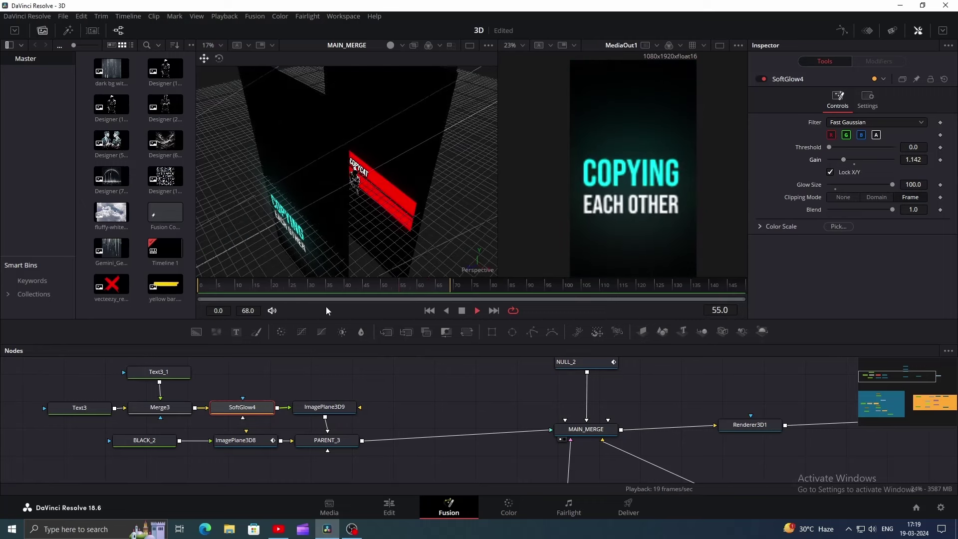
key(space)
Step: Keyframe the COPYING text plane ImagePlane3D9's Y translation at -0.499 on frame 43 and at 0.0 on about frame 53
click(345, 441)
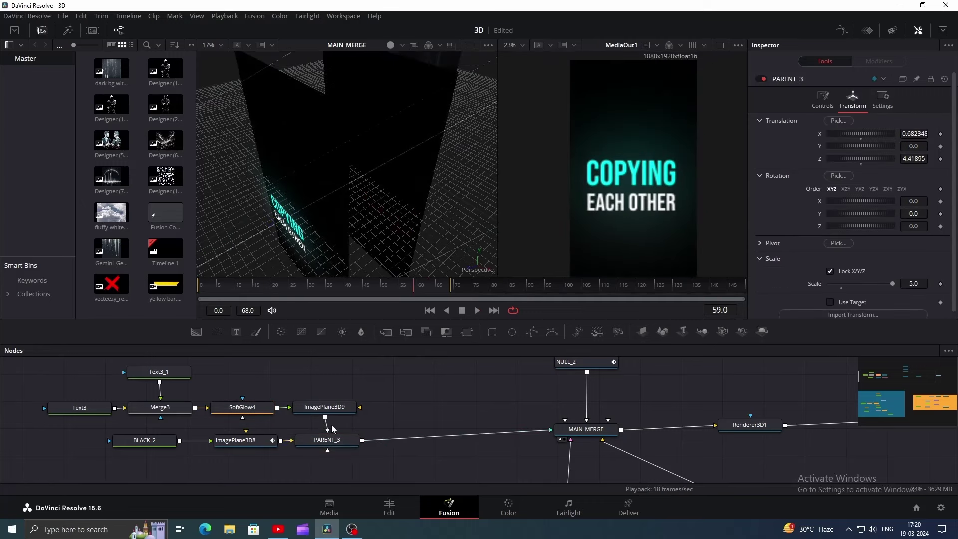
click(256, 441)
mouse_move(350, 285)
mouse_down()
mouse_move(363, 285)
mouse_move(357, 279)
mouse_up()
click(411, 417)
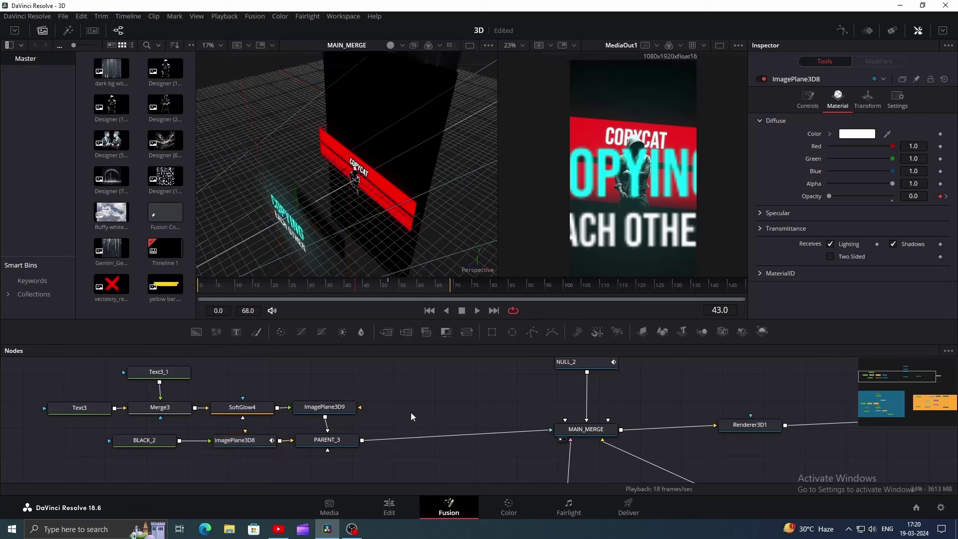
click(335, 410)
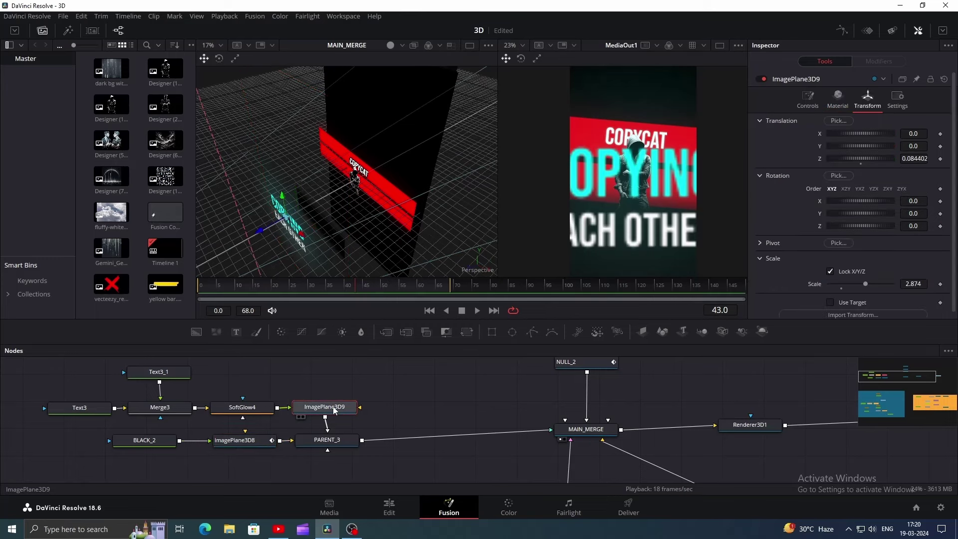
drag(913, 146, 884, 146)
scroll(672, 215, down, 1)
click(940, 146)
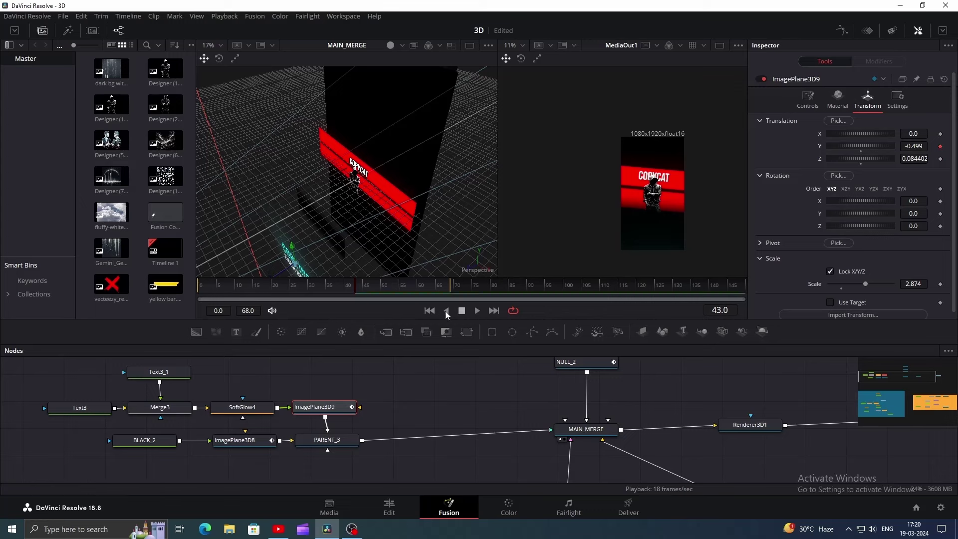
drag(360, 289, 392, 289)
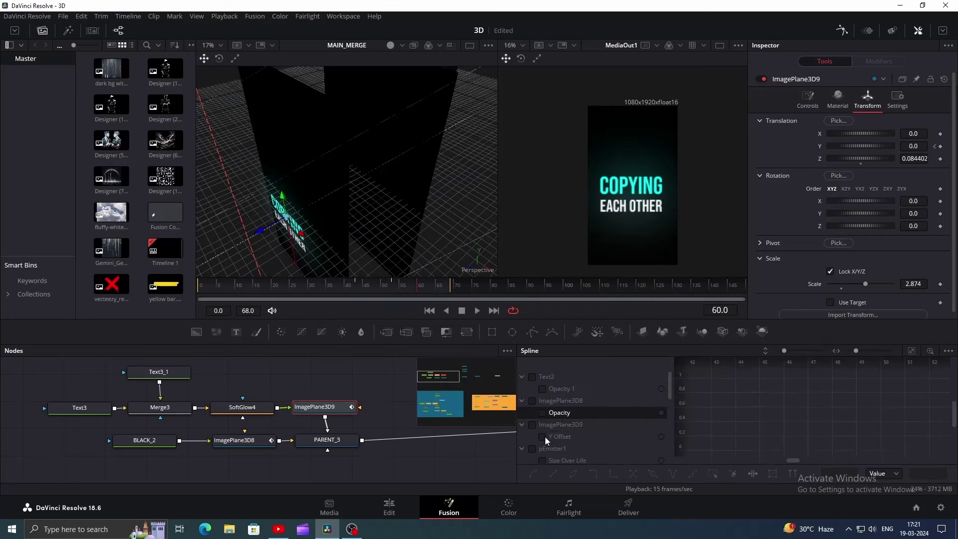
Step: Smooth ImagePlane3D9's Y Offset curve in the Spline editor with eased keyframes, then preview the text's rise
click(543, 437)
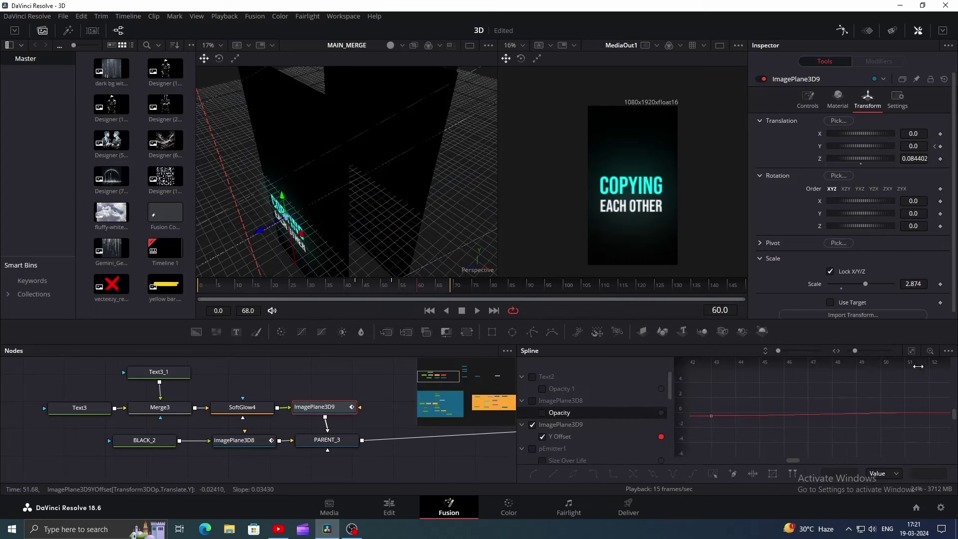
click(914, 351)
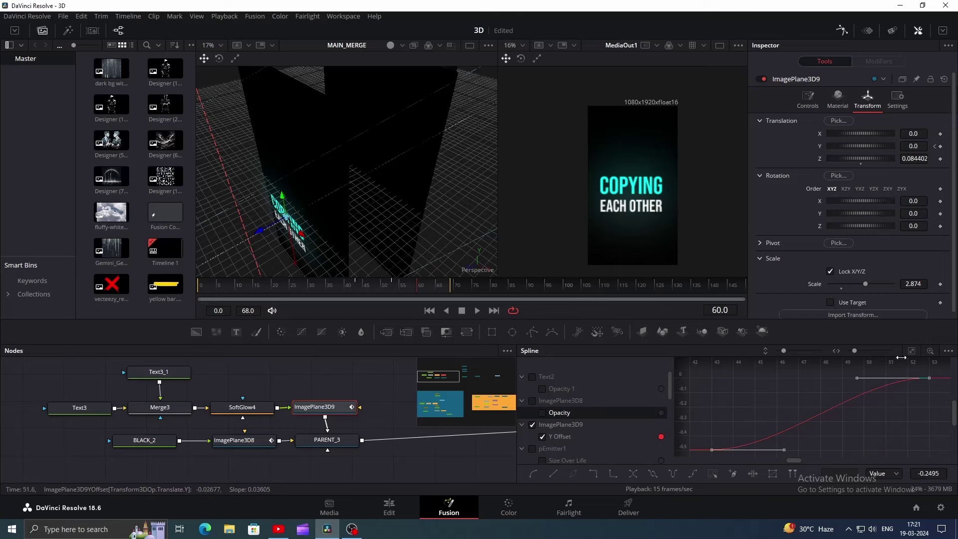
key(space)
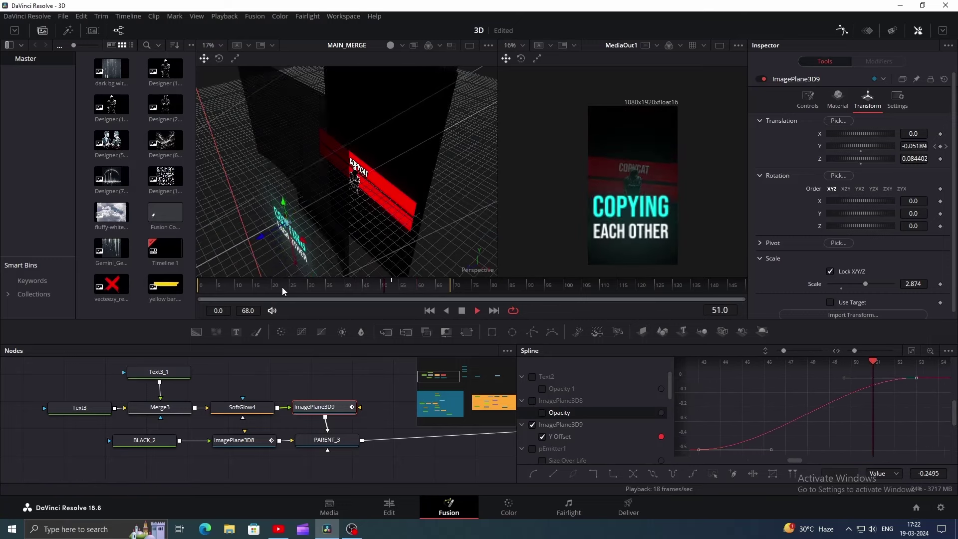
key(space)
key(shift+F8)
Step: Add Designer (10).jpeg as a node named ABC and move its image plane ImagePlane3D10 to about Z 0.034 under PARENT_3
drag(165, 176, 108, 433)
key(F2)
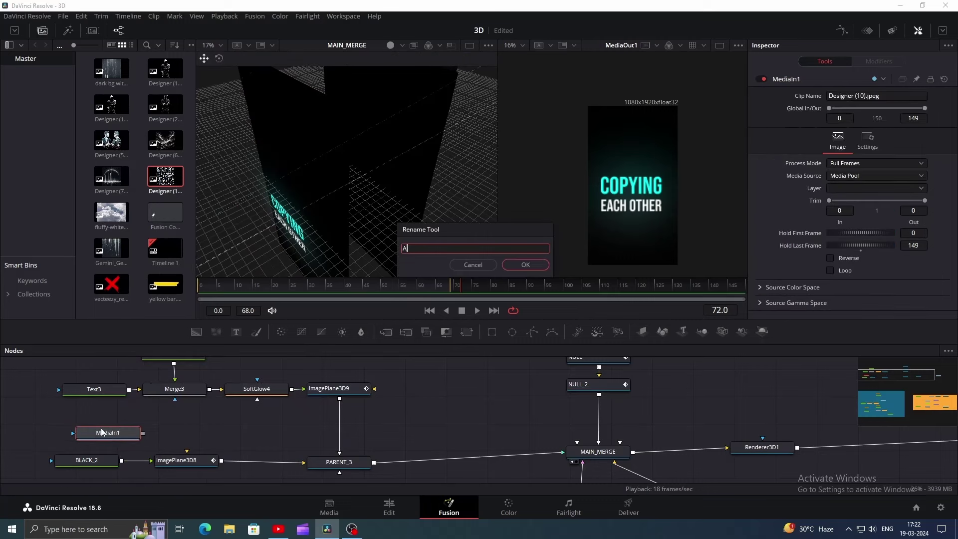
key(Return)
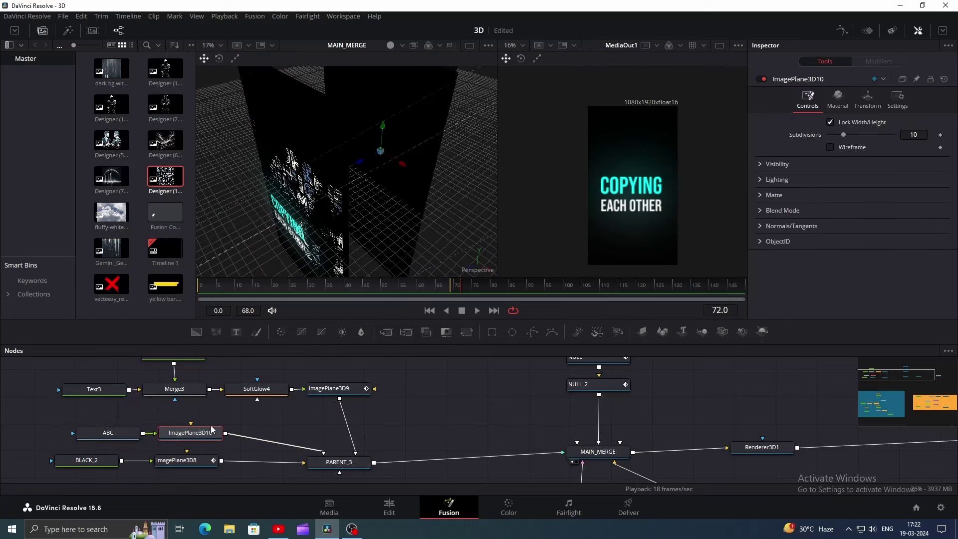
mouse_move(360, 162)
mouse_down()
mouse_move(351, 168)
mouse_move(366, 176)
mouse_up()
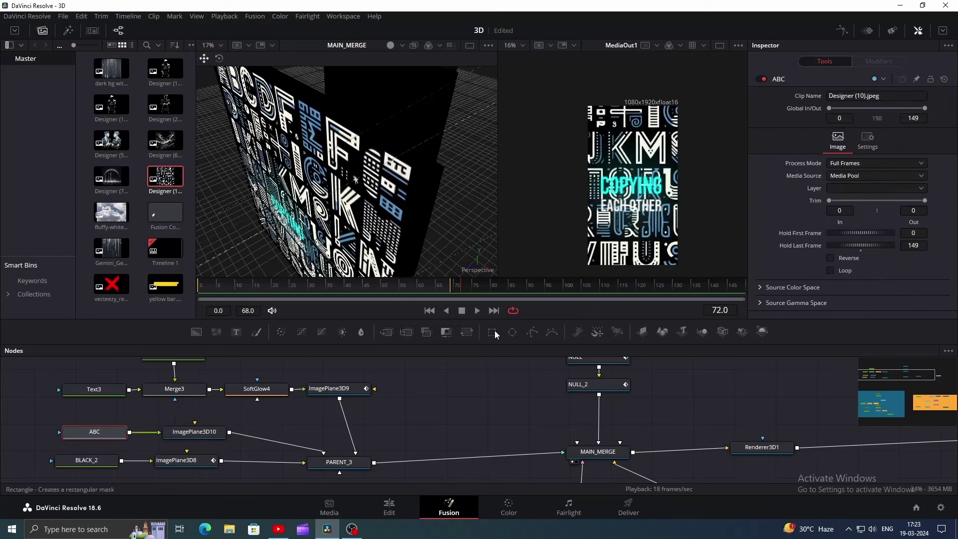
Step: Mask the ABC image with an inverted, soft-edged rectangle to clear the area behind the COPYING EACH OTHER text
click(493, 332)
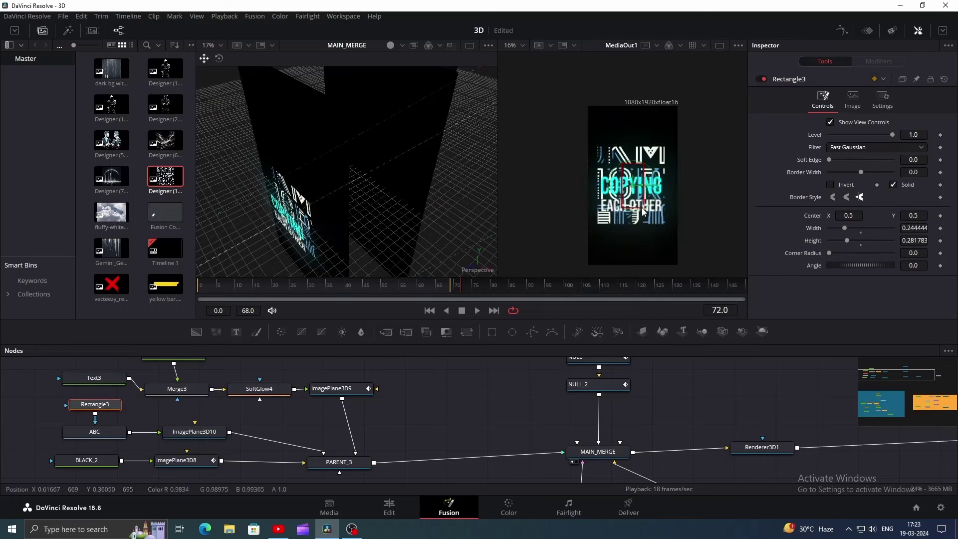
click(831, 184)
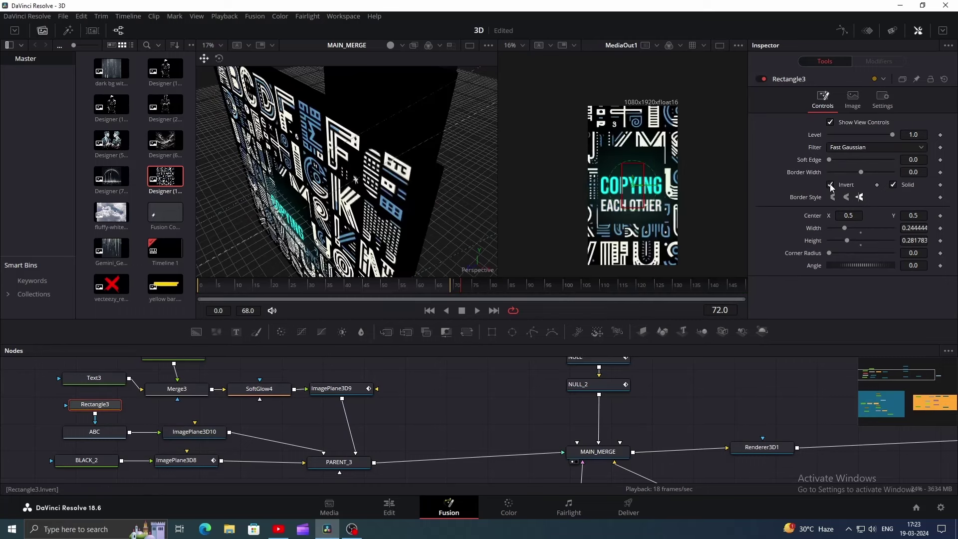
mouse_move(860, 171)
mouse_down()
mouse_move(877, 171)
mouse_move(858, 167)
mouse_up()
Step: Lower ImagePlane3D10's diffuse opacity to about 0.1 and rotate the plane to 18.3 around Z
click(194, 432)
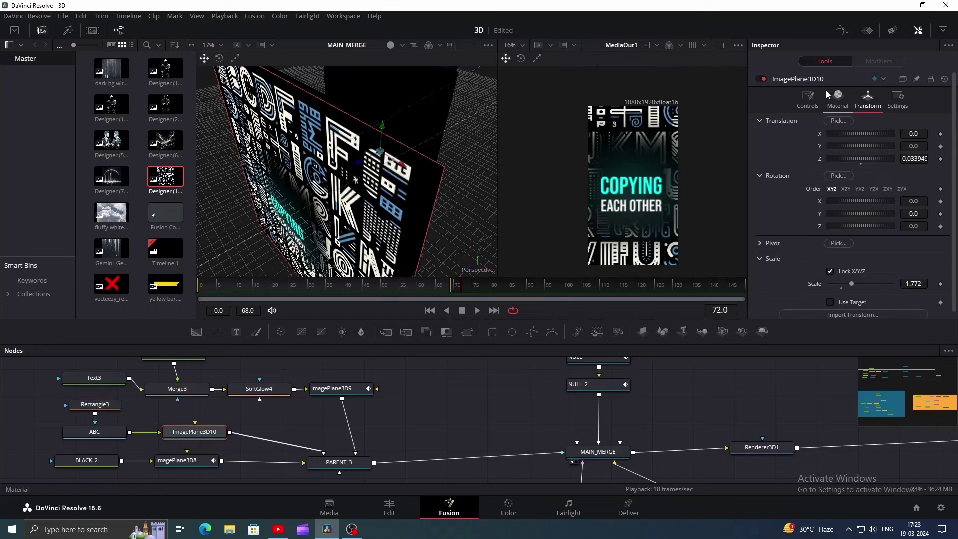
click(838, 97)
drag(892, 196, 837, 197)
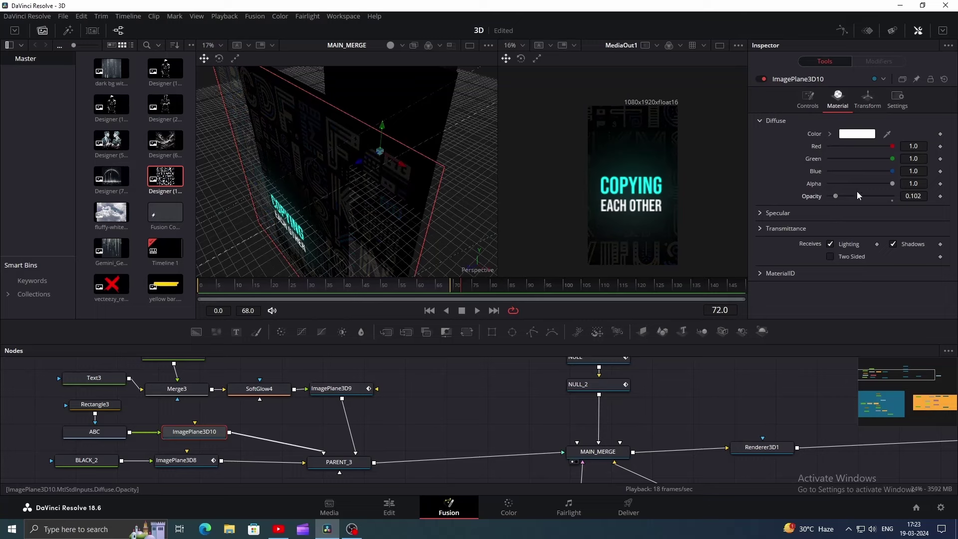
click(868, 98)
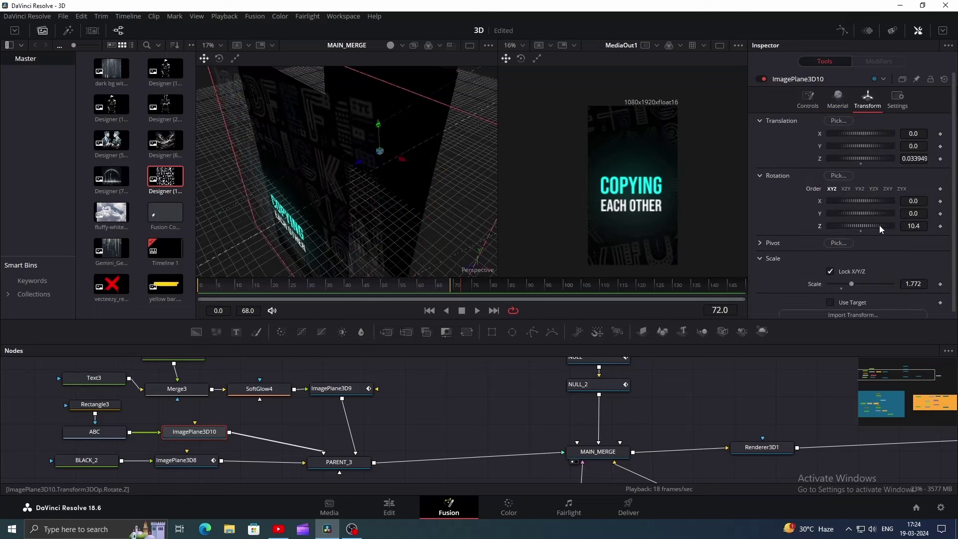
drag(880, 226, 881, 226)
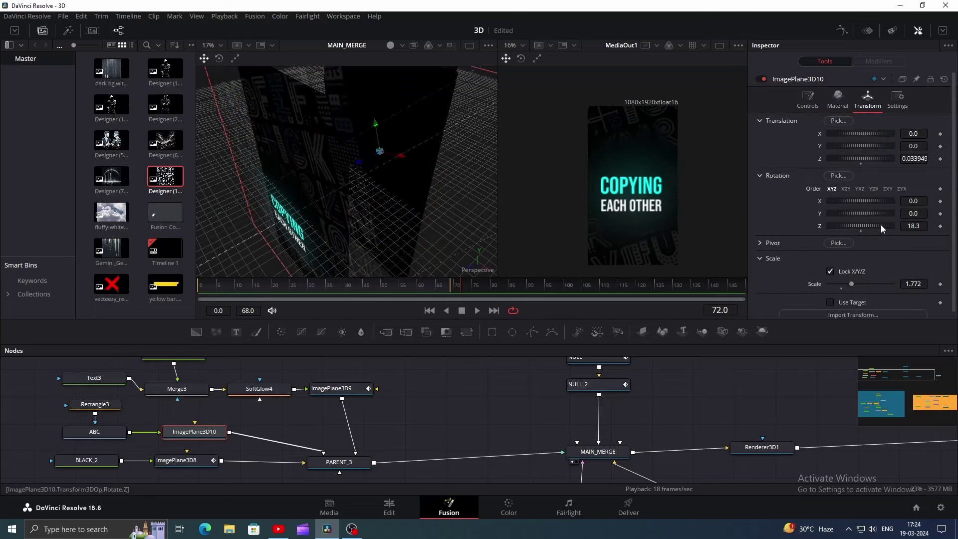